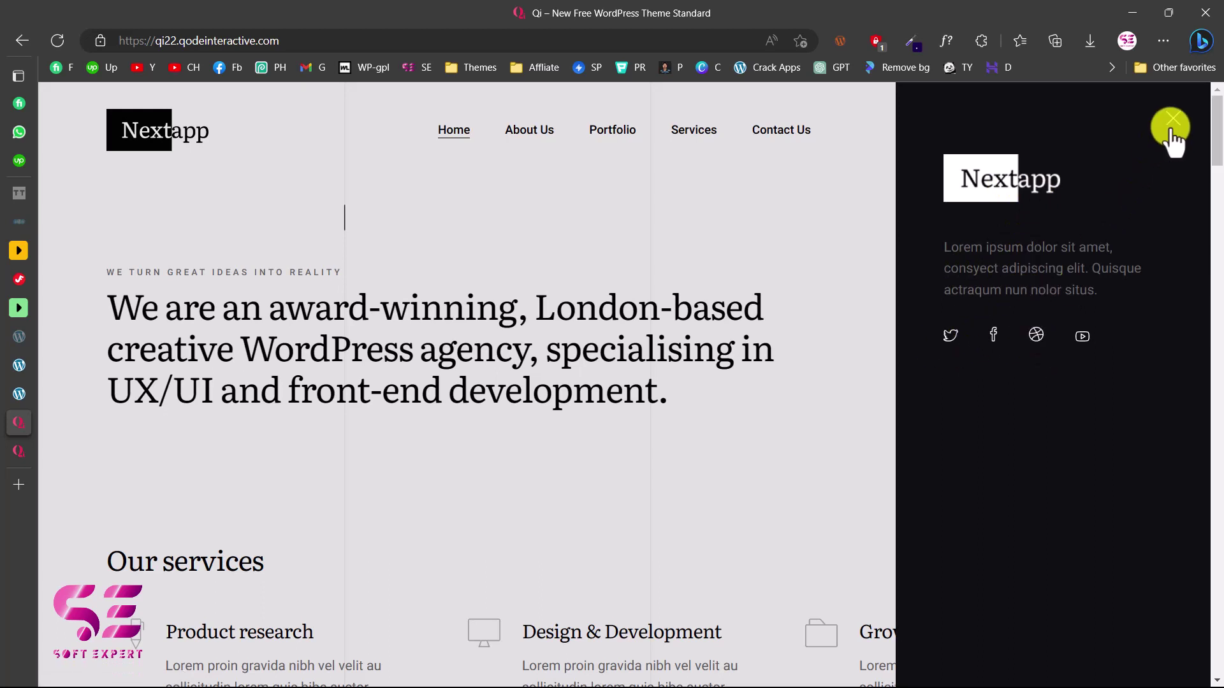
Close the side panel and examine the demo home page's services, portfolio, clients and contact sections down to the footer.
click(1175, 118)
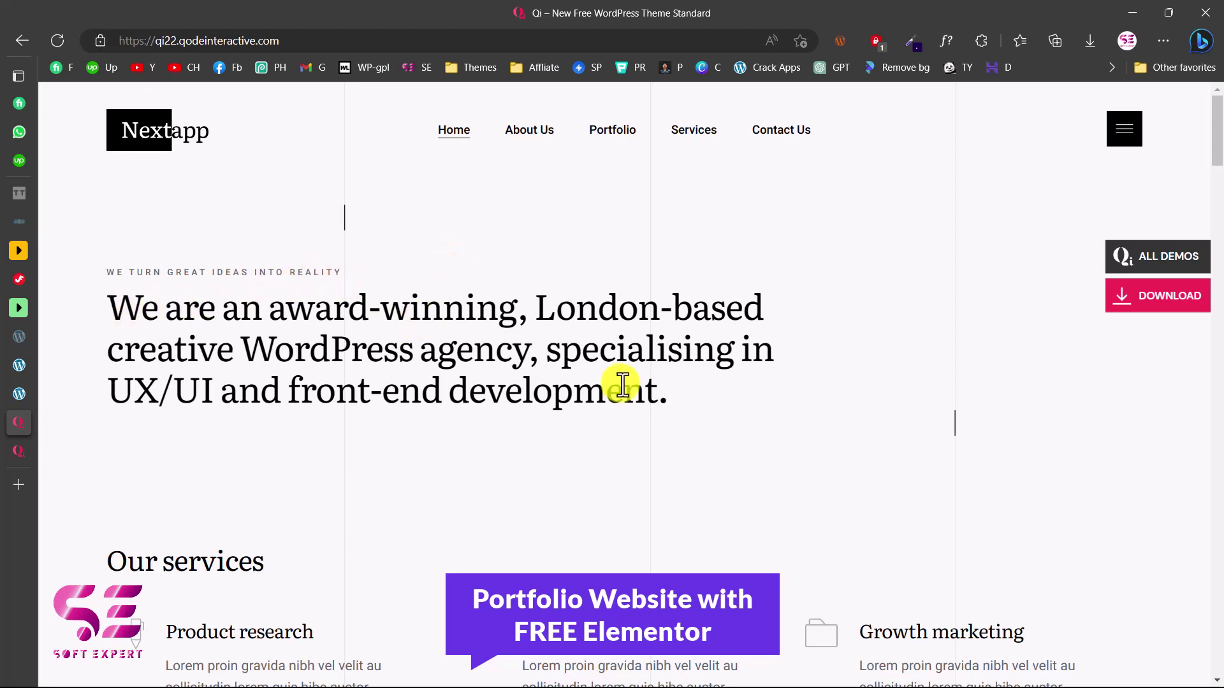
scroll(738, 387, down, 4)
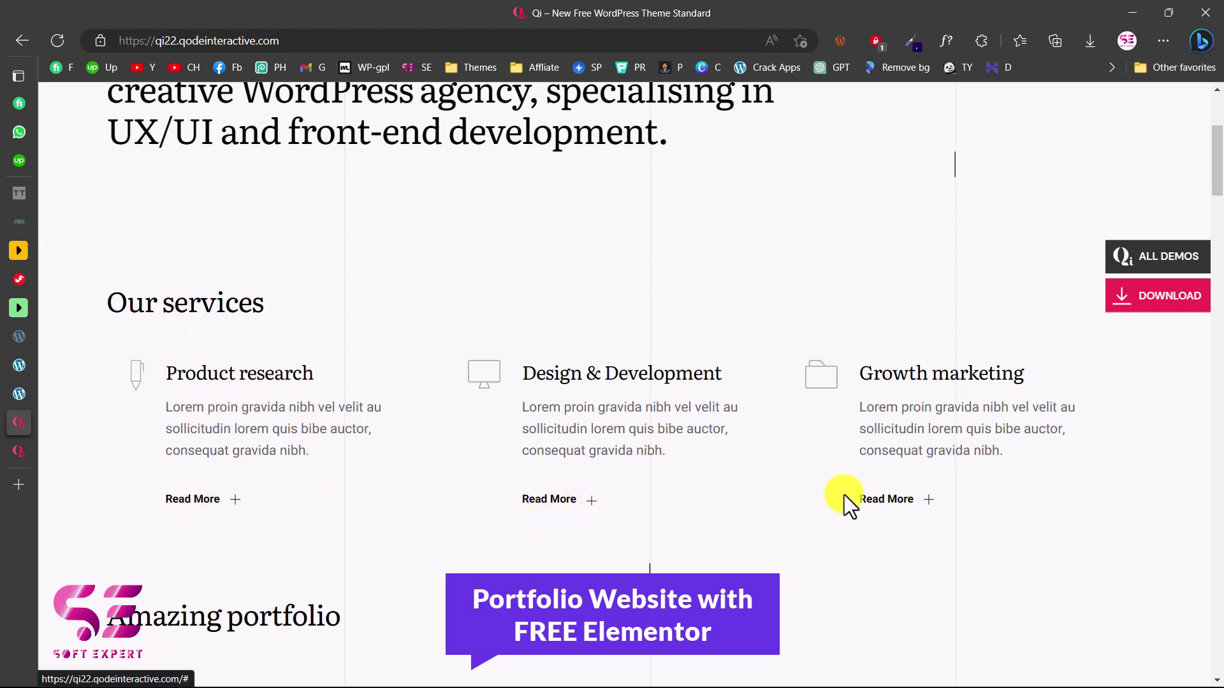
scroll(905, 503, down, 7)
scroll(503, 336, down, 2)
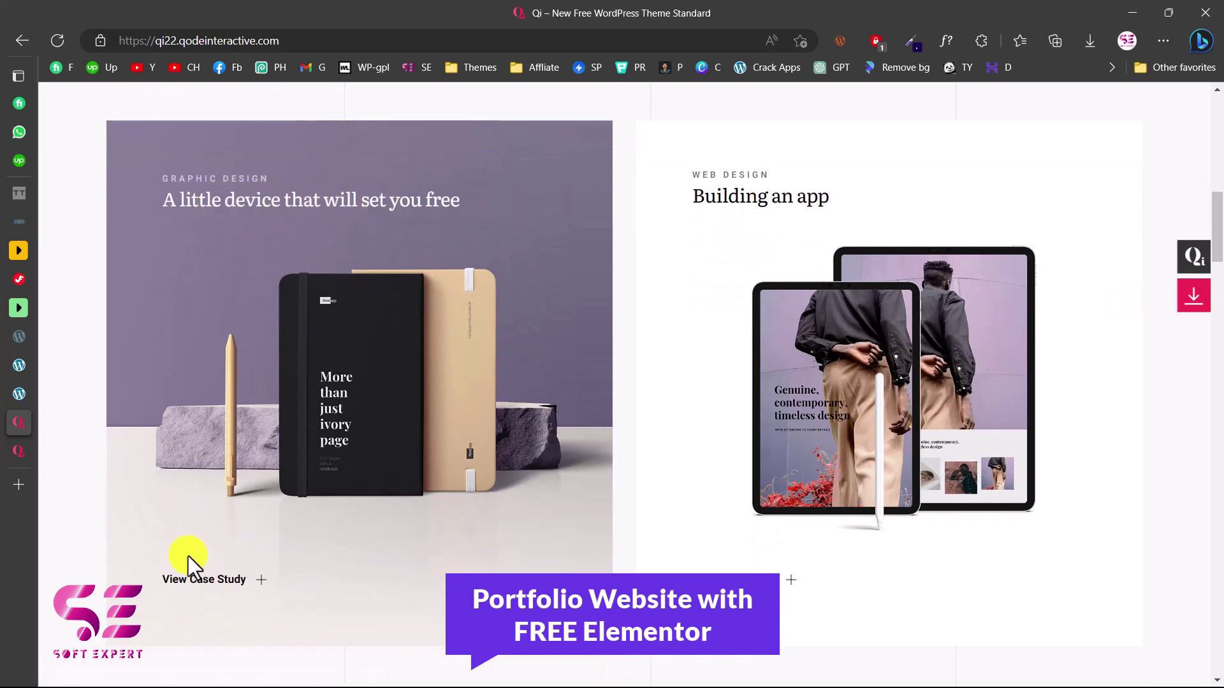
scroll(797, 349, down, 20)
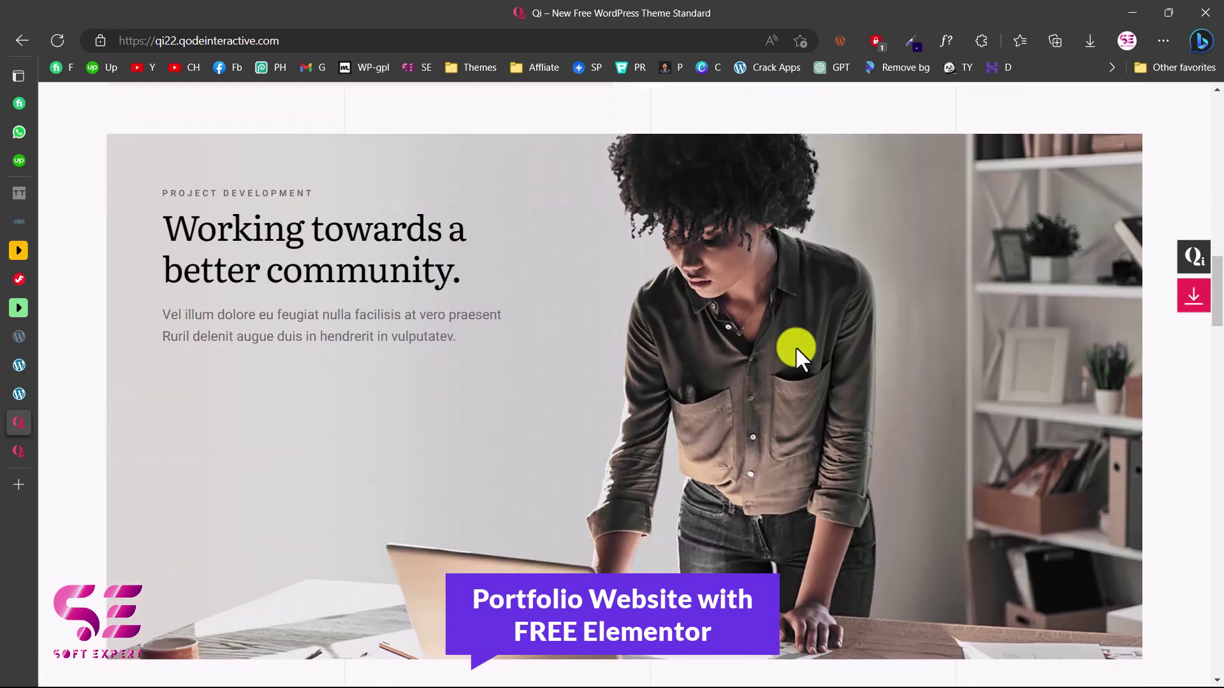
scroll(656, 449, down, 5)
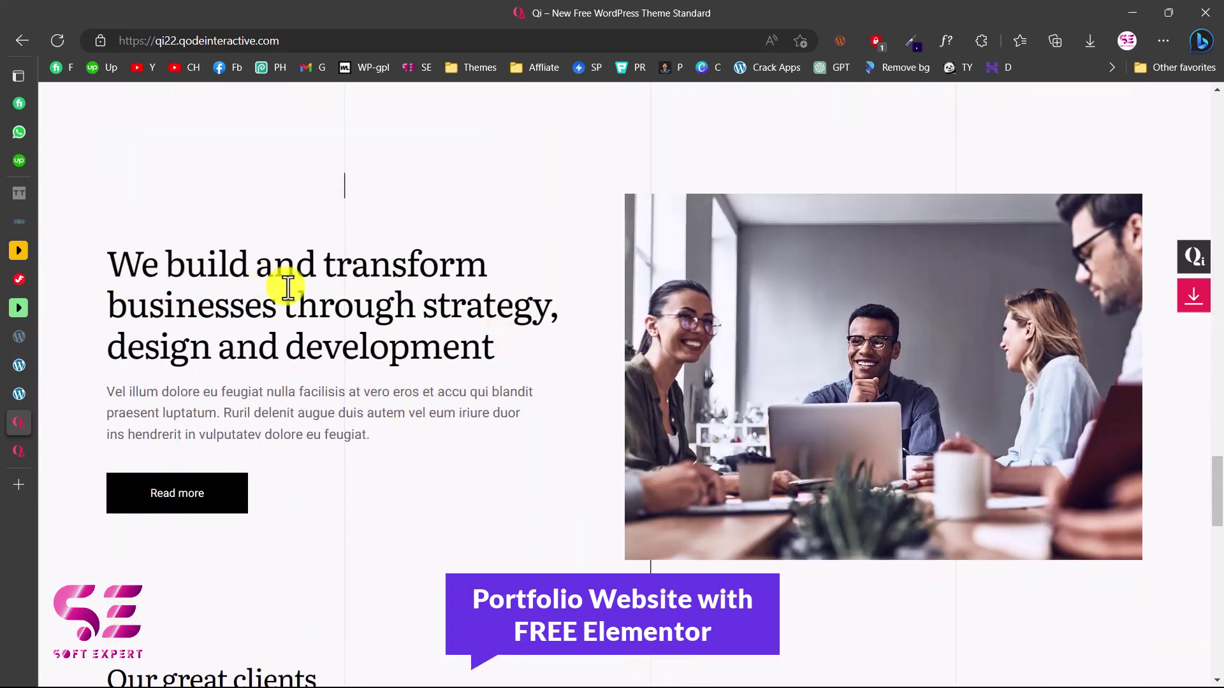
scroll(368, 397, down, 8)
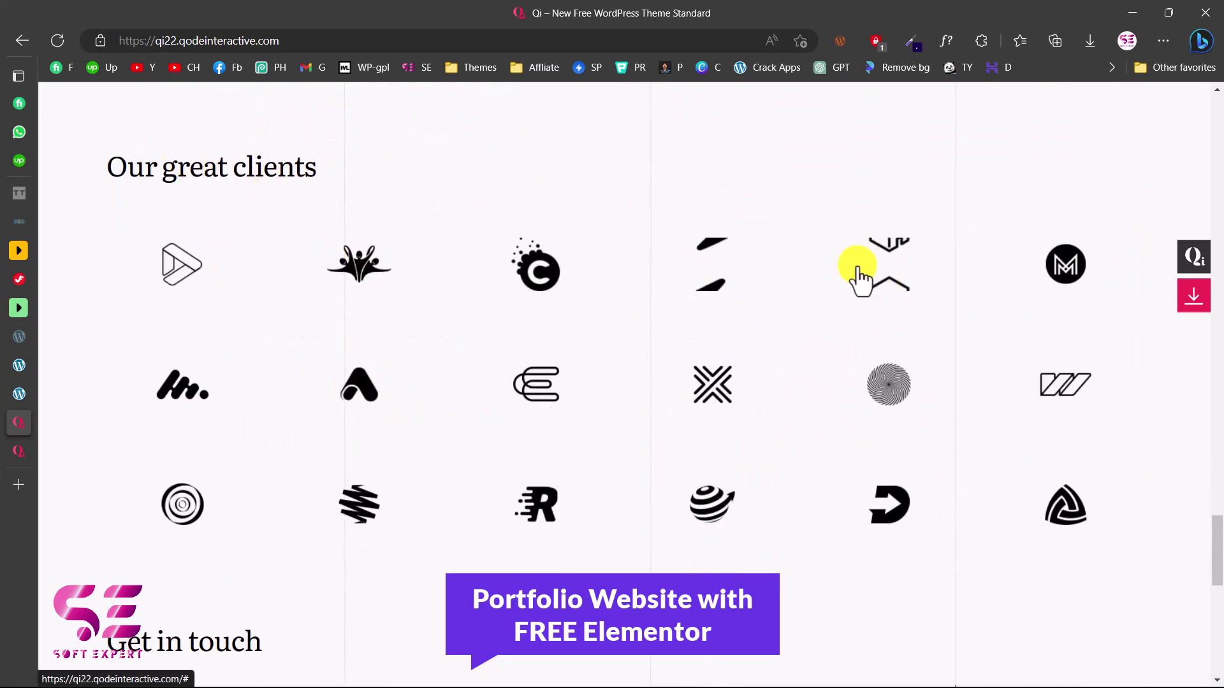
scroll(857, 277, down, 7)
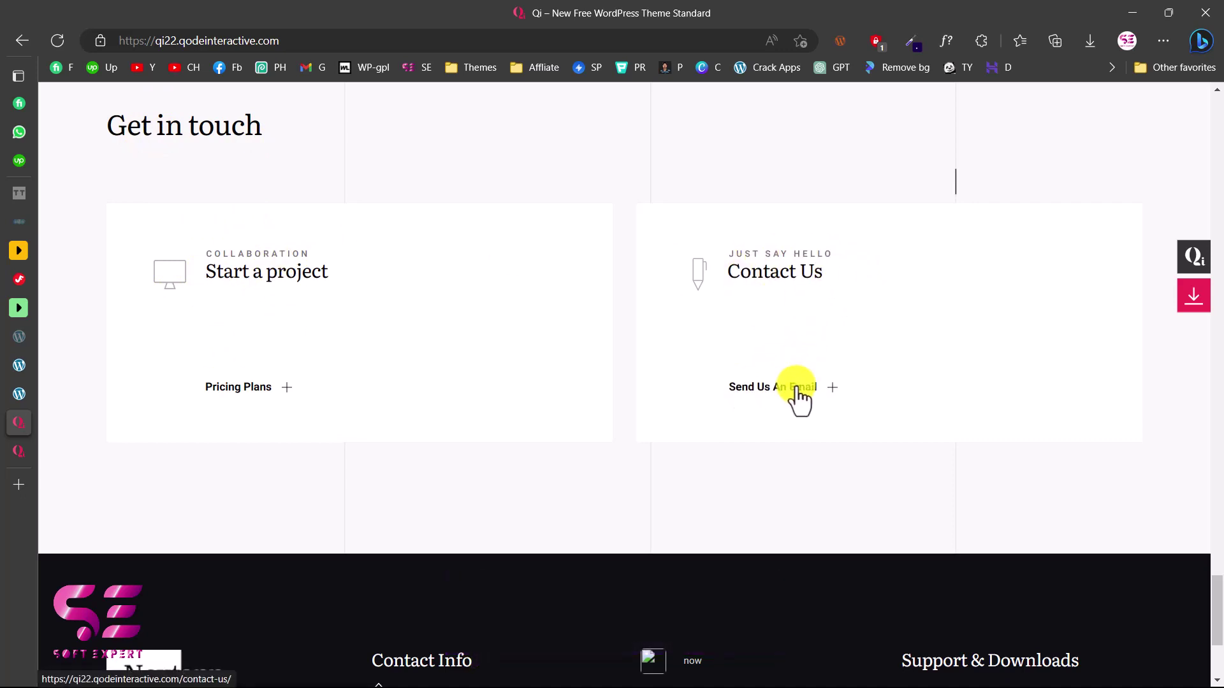
scroll(797, 399, down, 4)
Return to the home page through the footer logo, then open the side panel to view its contents and close it.
click(146, 424)
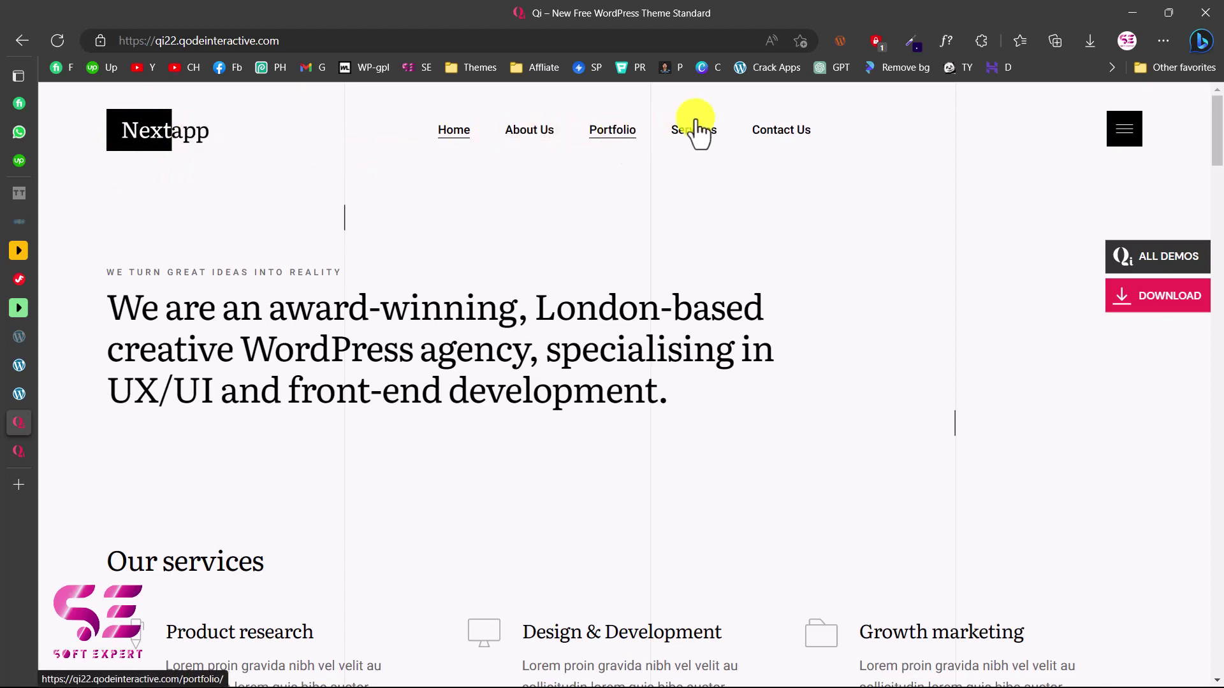
click(1126, 146)
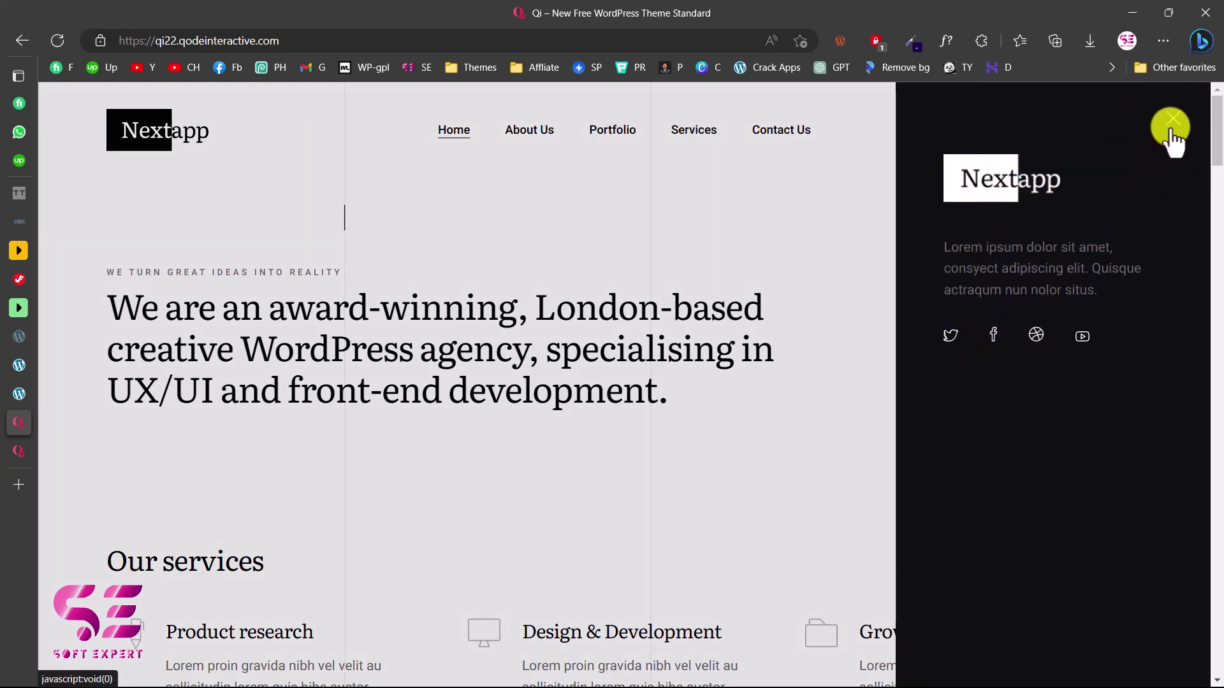
click(1175, 122)
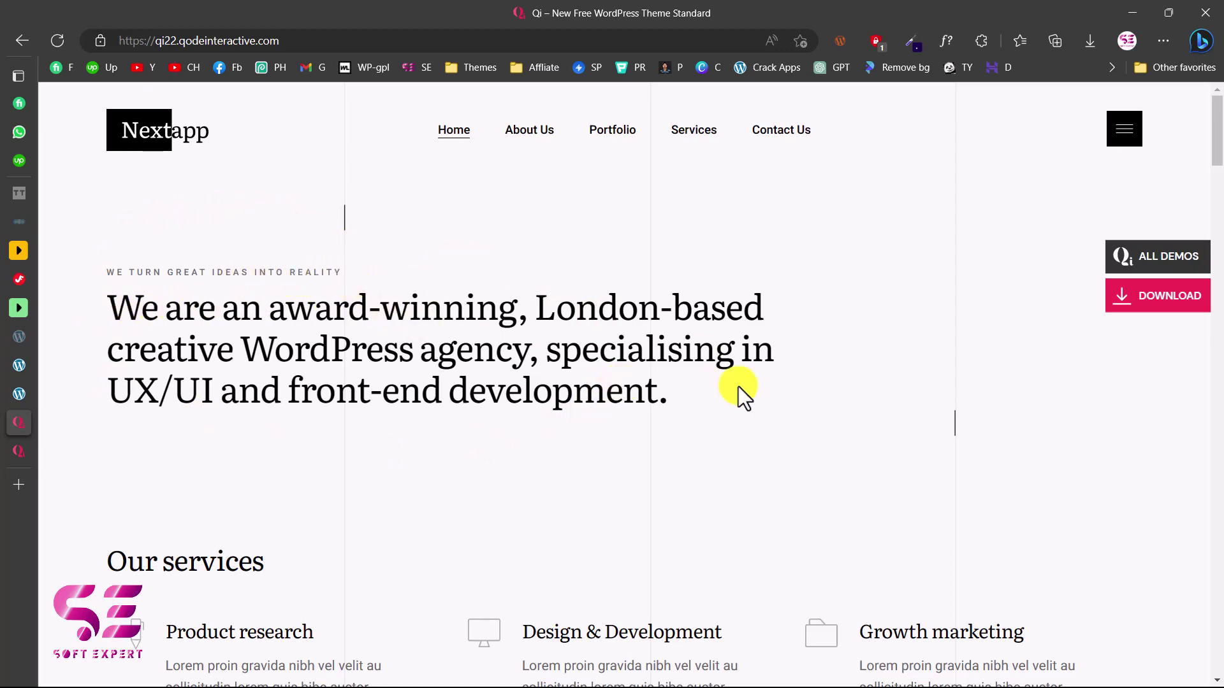
Review each home page section again, from Our services through Amazing portfolio and Our great clients to the footer's contact info.
scroll(738, 386, down, 4)
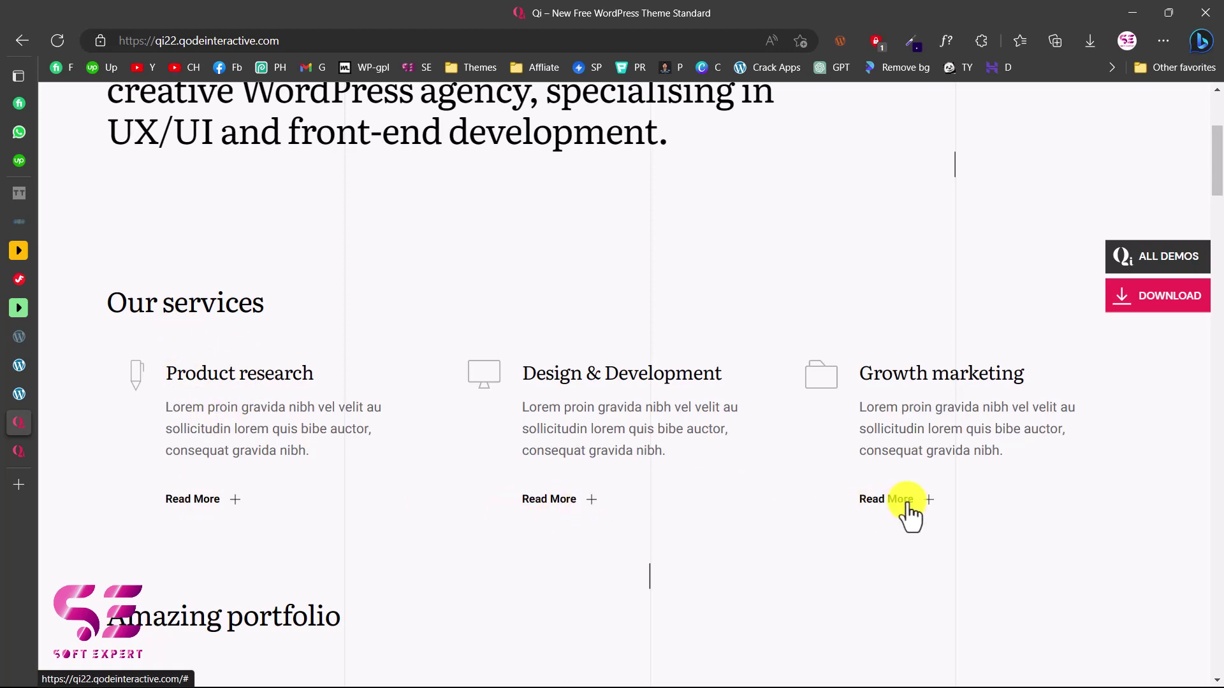
scroll(908, 513, down, 6)
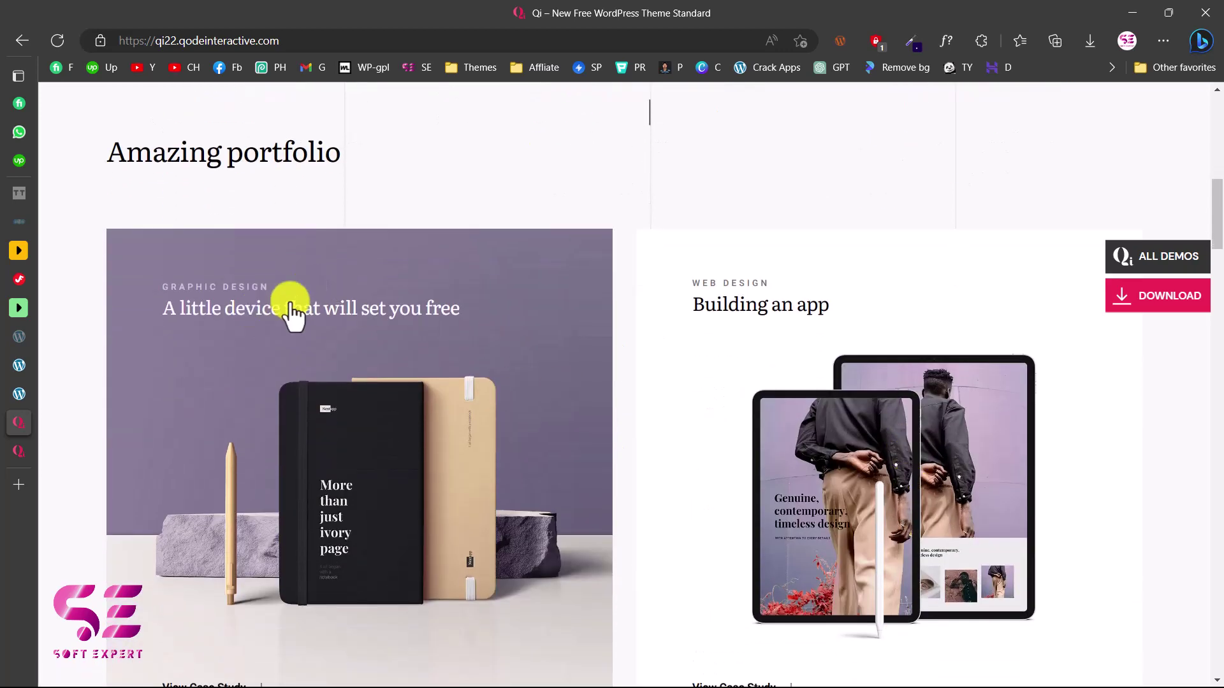
scroll(502, 332, down, 2)
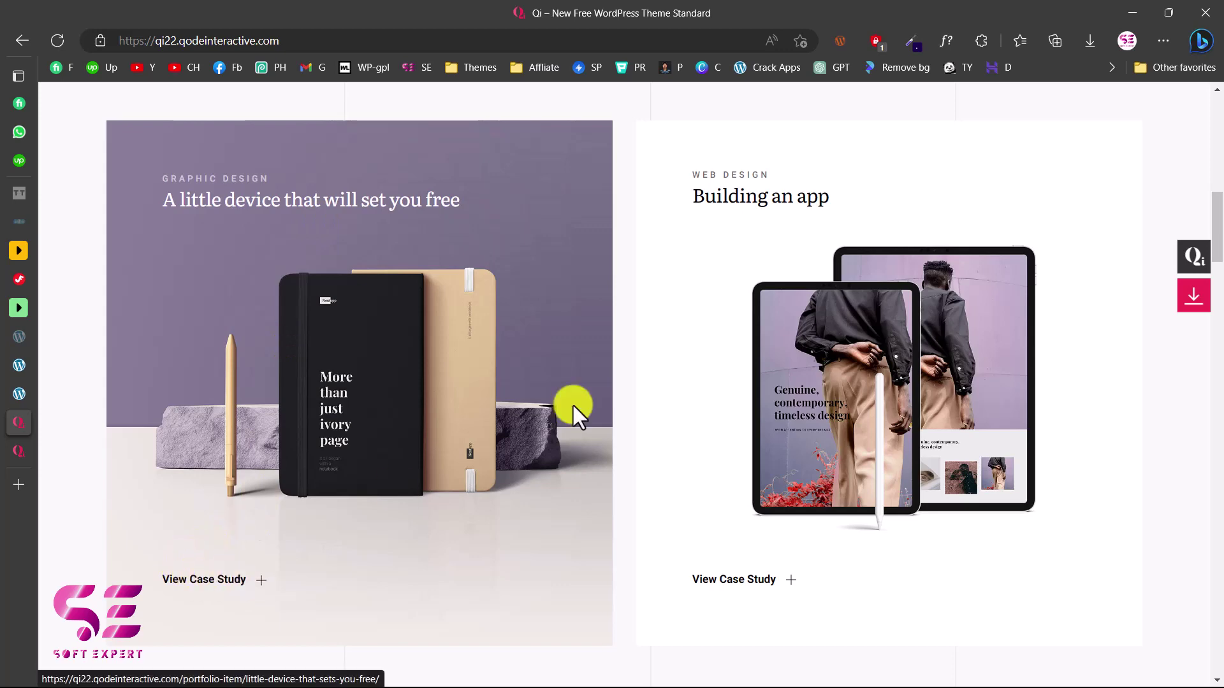
scroll(800, 316, down, 12)
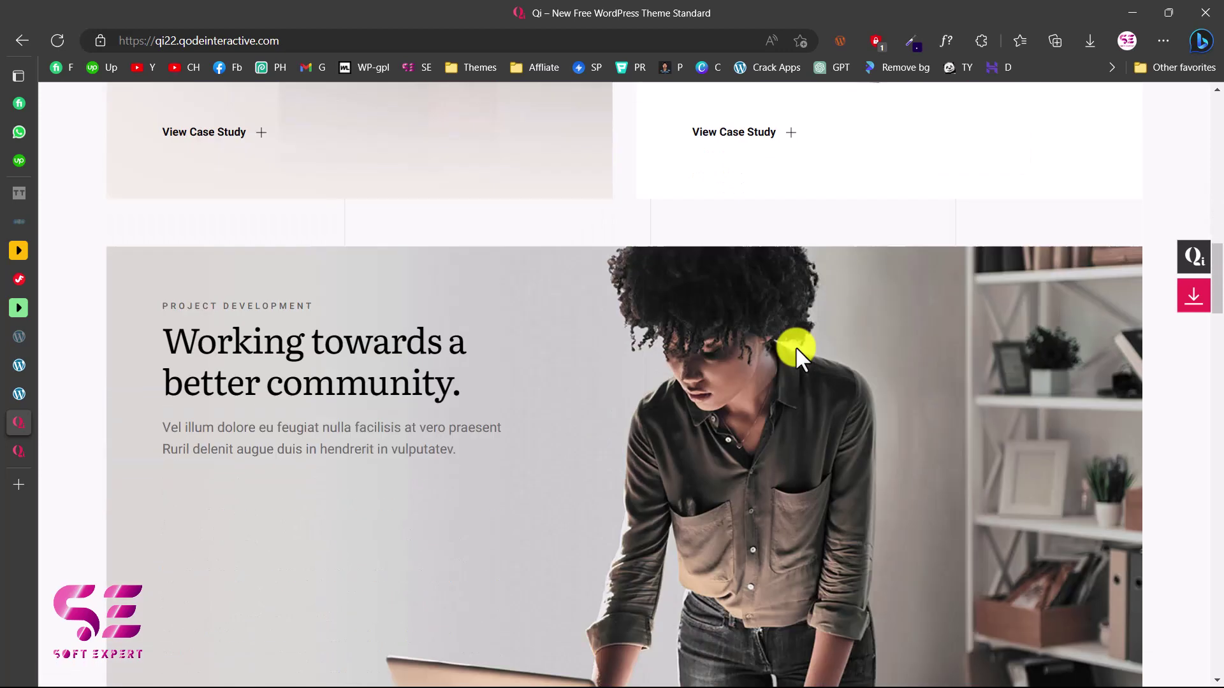
scroll(656, 450, down, 15)
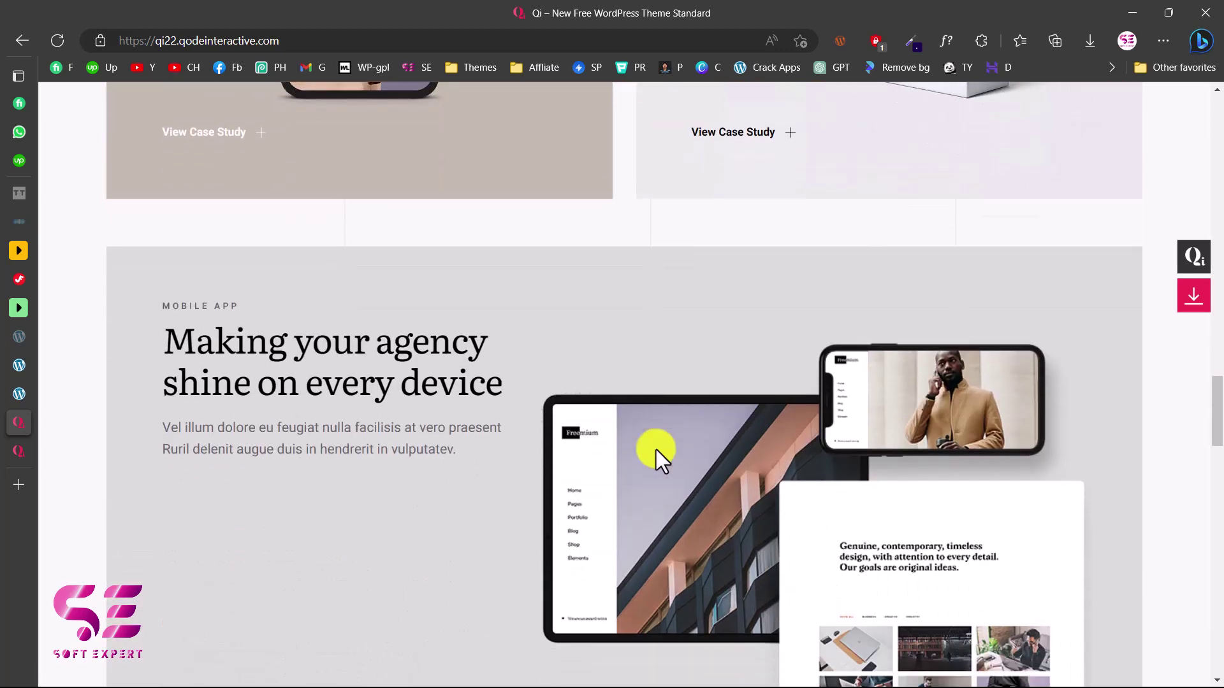
scroll(433, 441, down, 1)
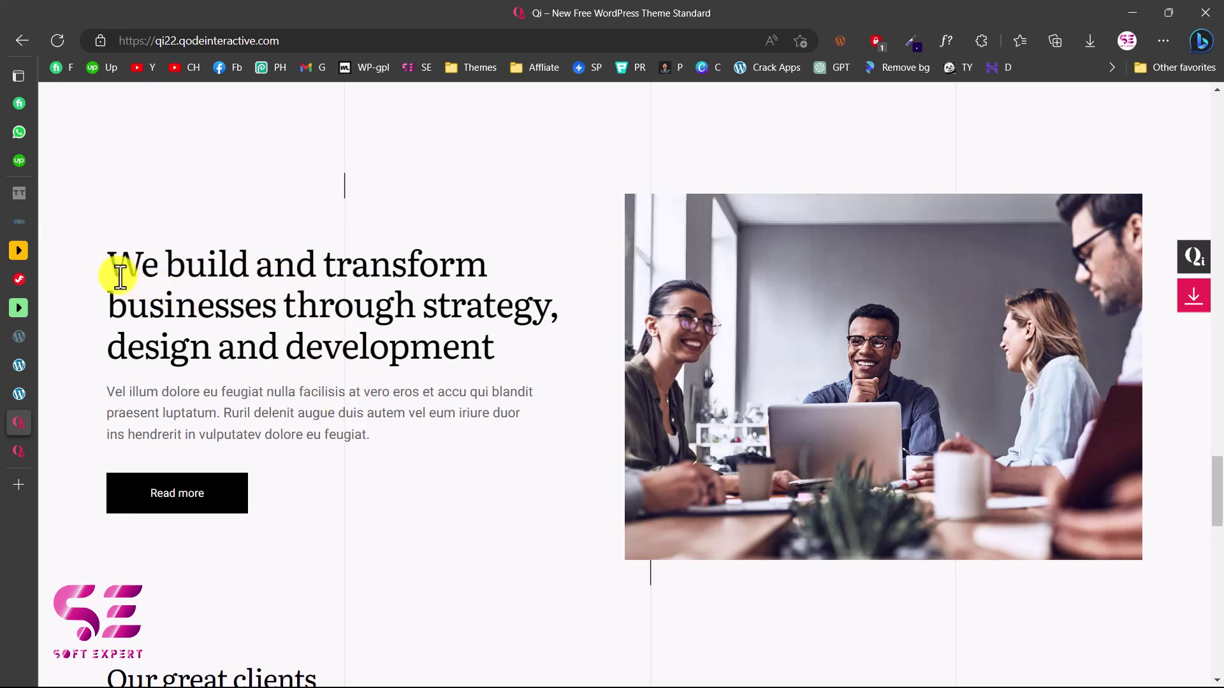
scroll(373, 400, down, 8)
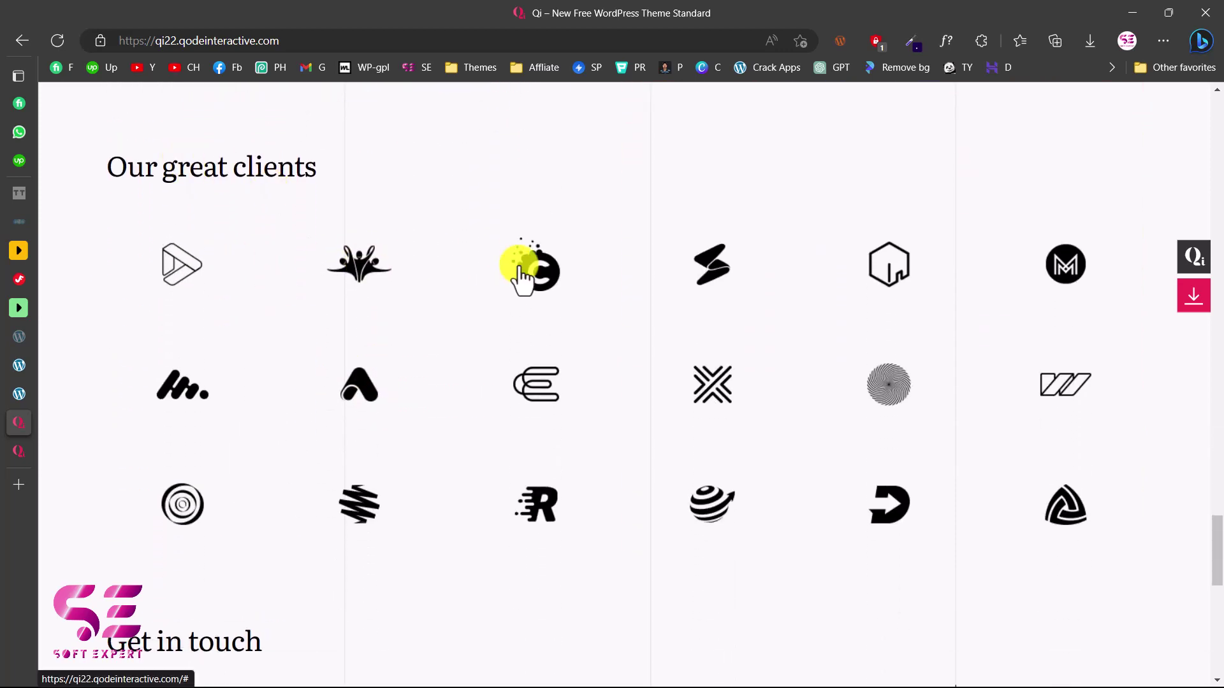
scroll(855, 279, down, 8)
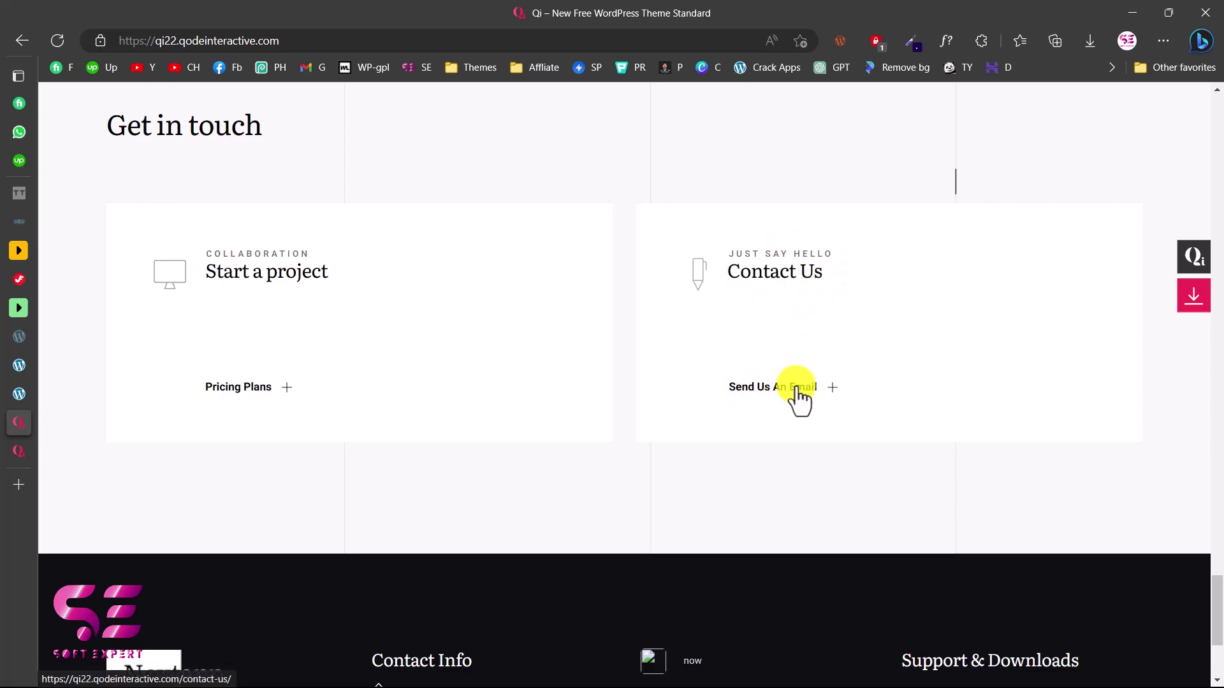
scroll(796, 389, down, 4)
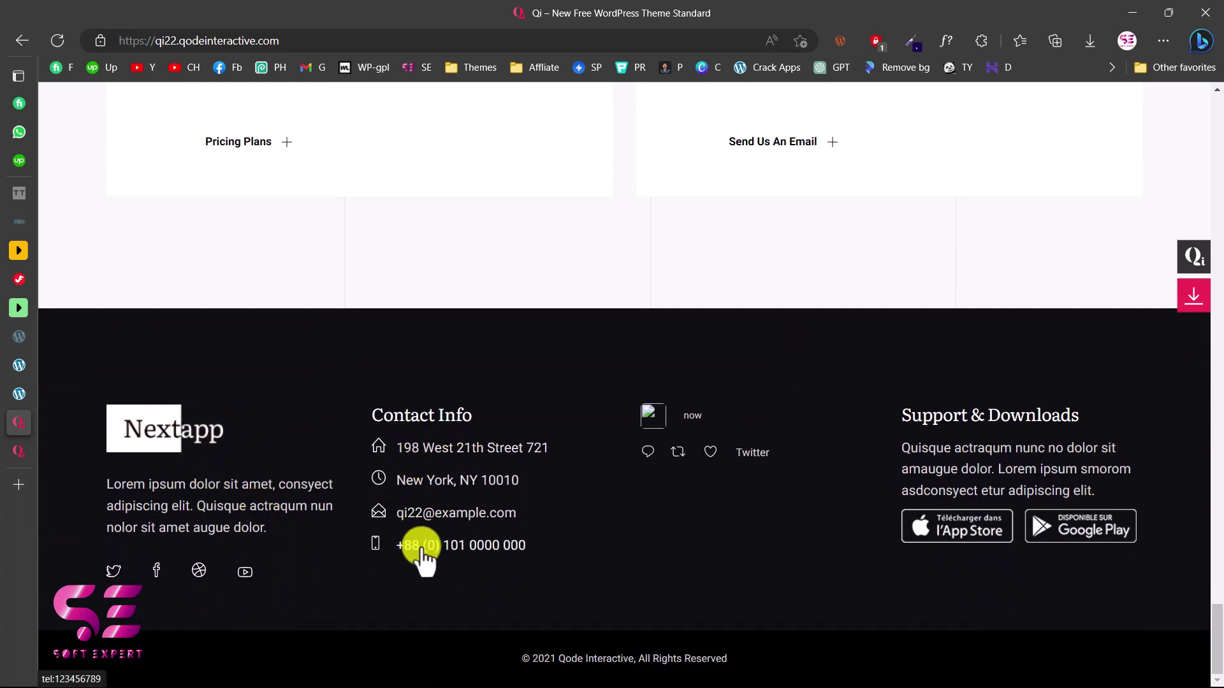
Open the About Us page and examine its team members, project section and footer, advancing the testimonial slider once.
key(Home)
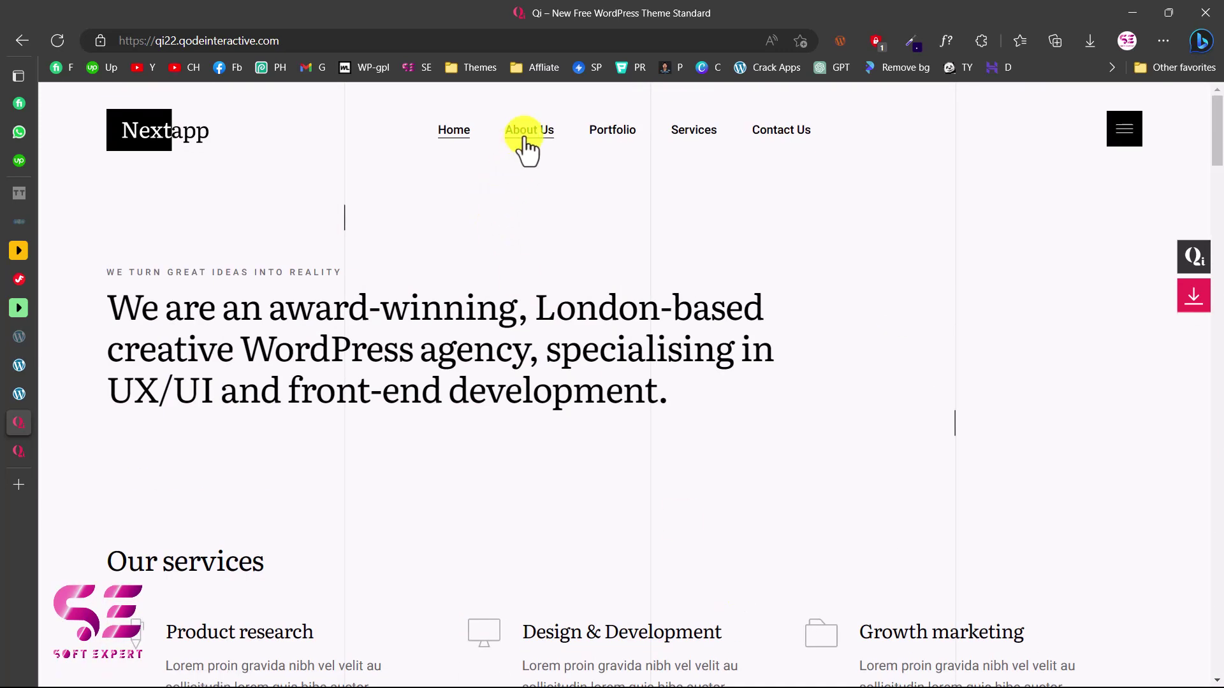
click(526, 151)
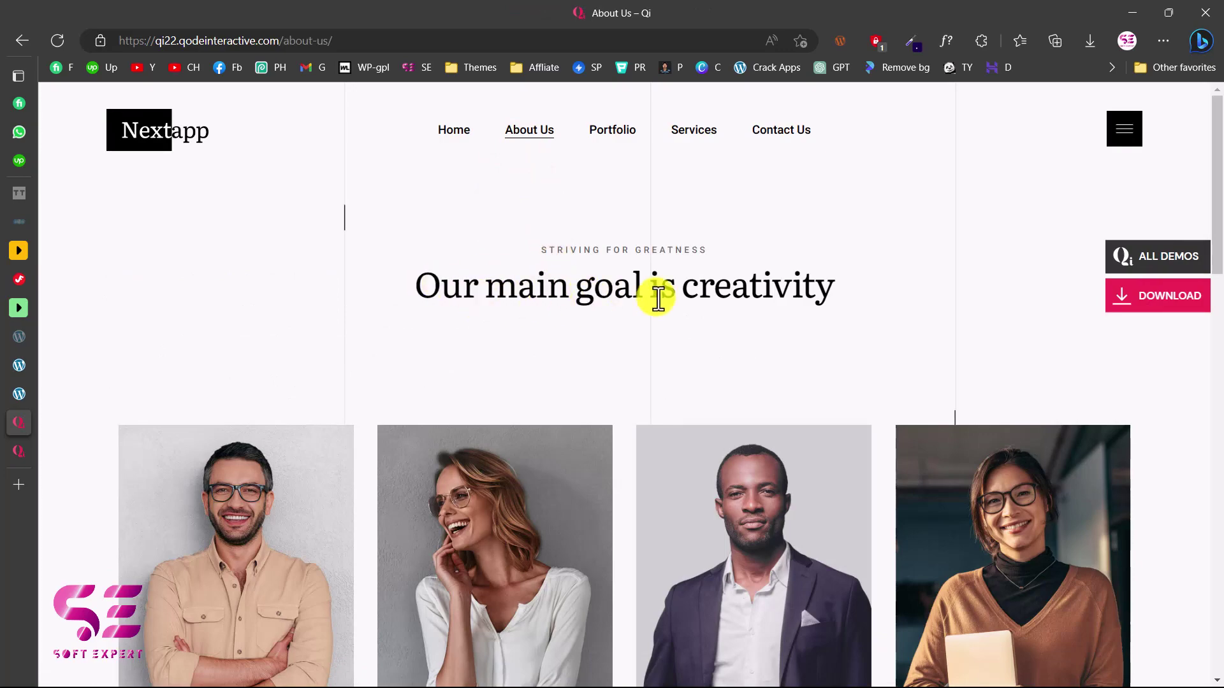
scroll(659, 297, down, 3)
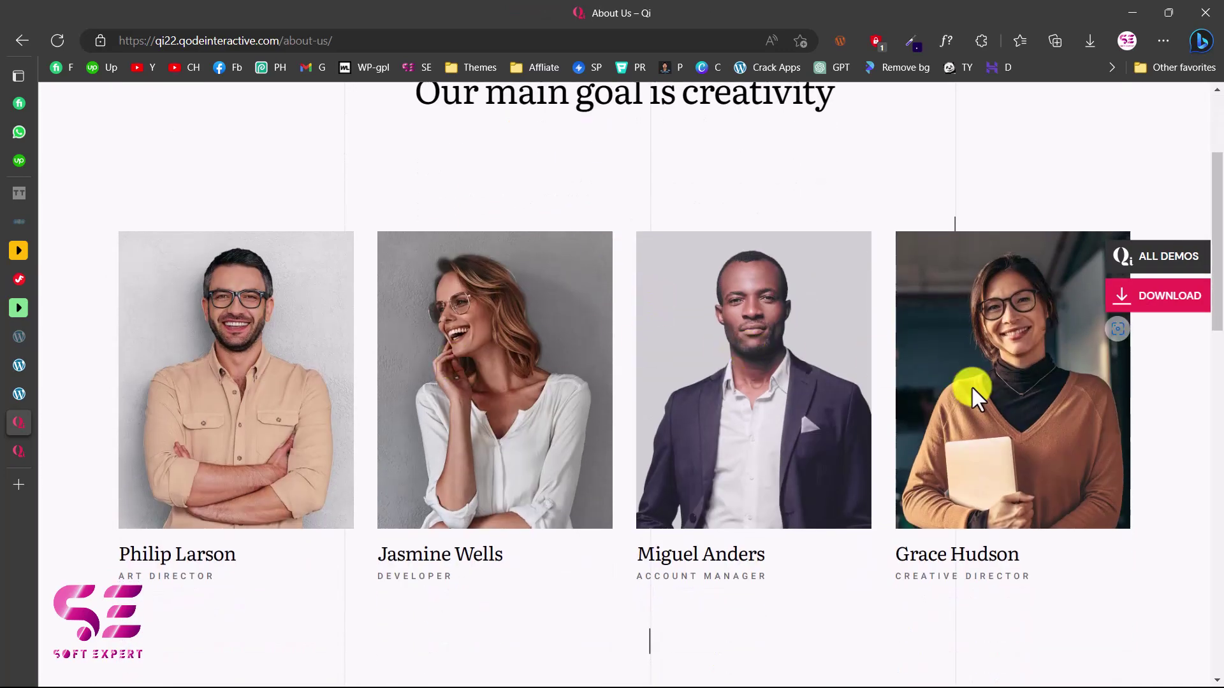
scroll(973, 388, down, 8)
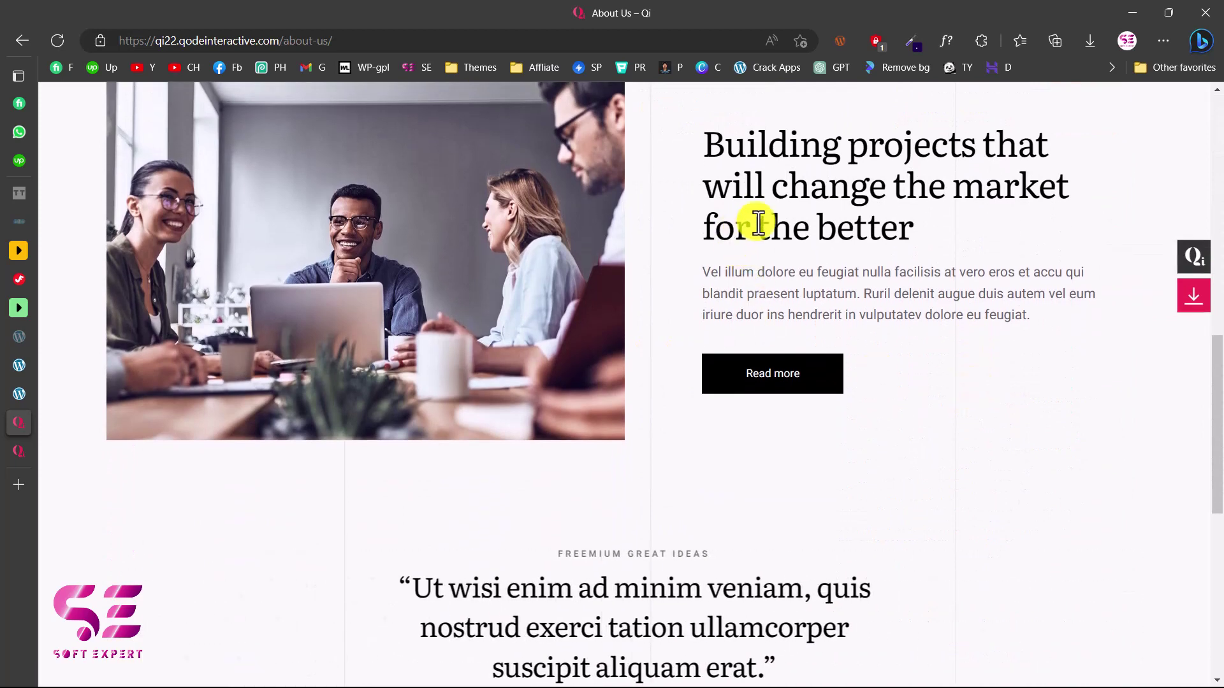
scroll(813, 383, down, 3)
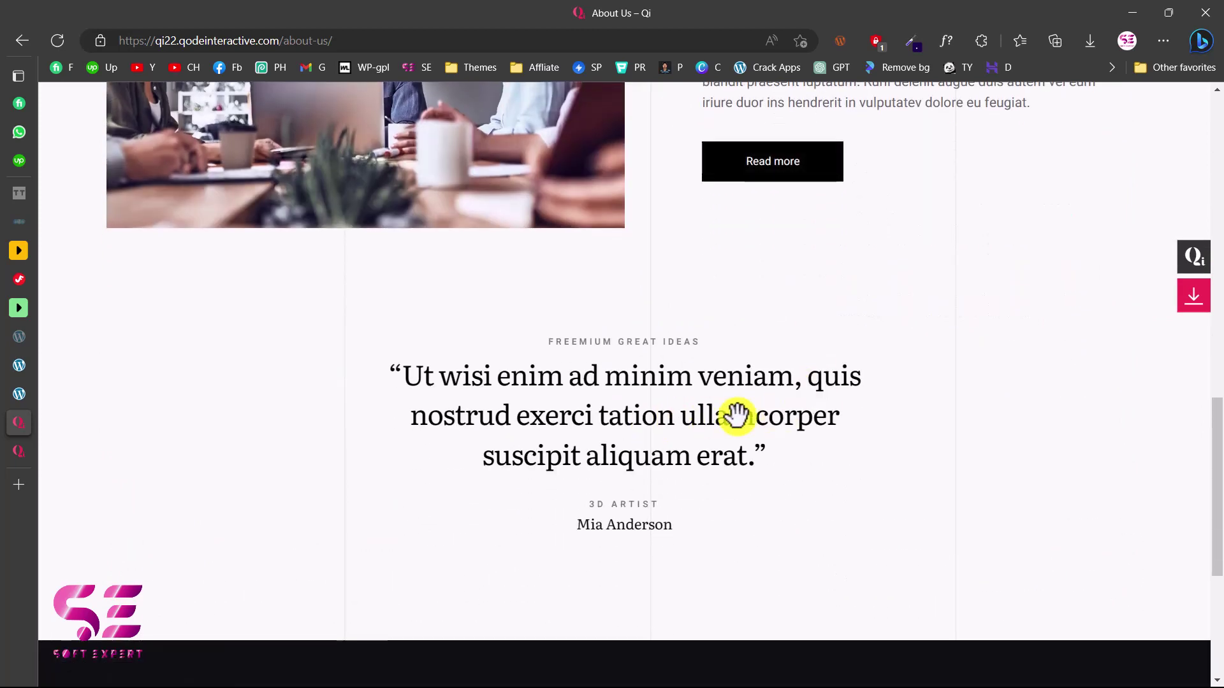
drag(734, 455, 472, 486)
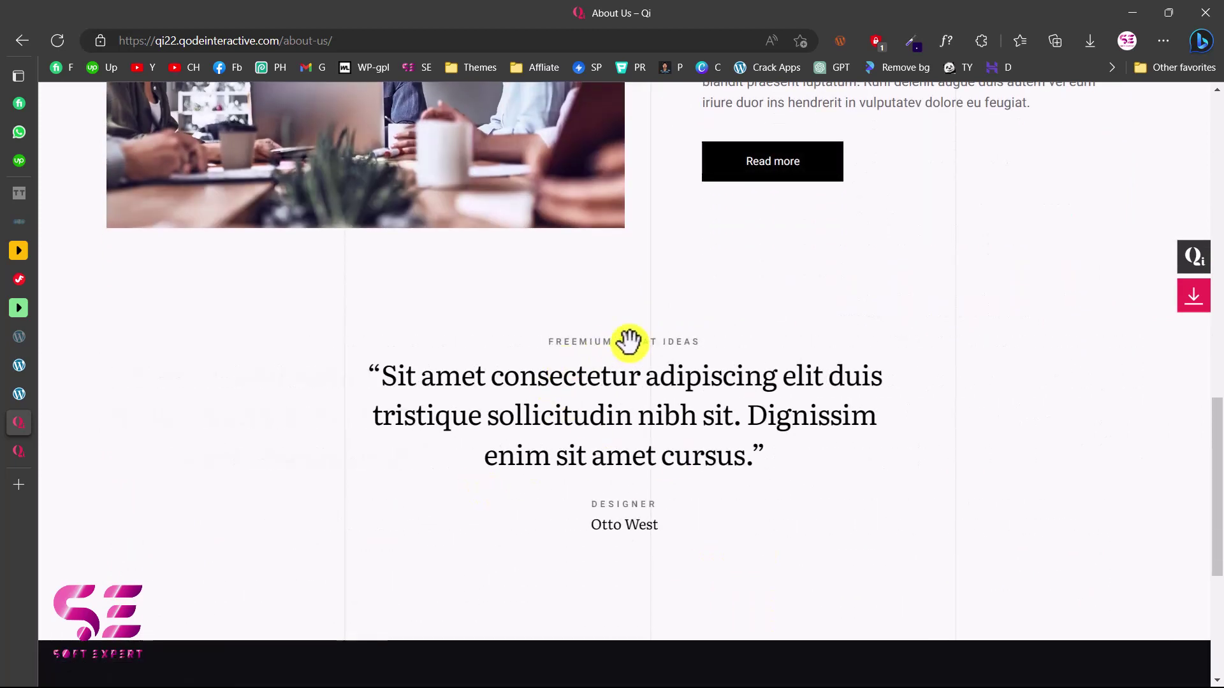
scroll(676, 391, down, 5)
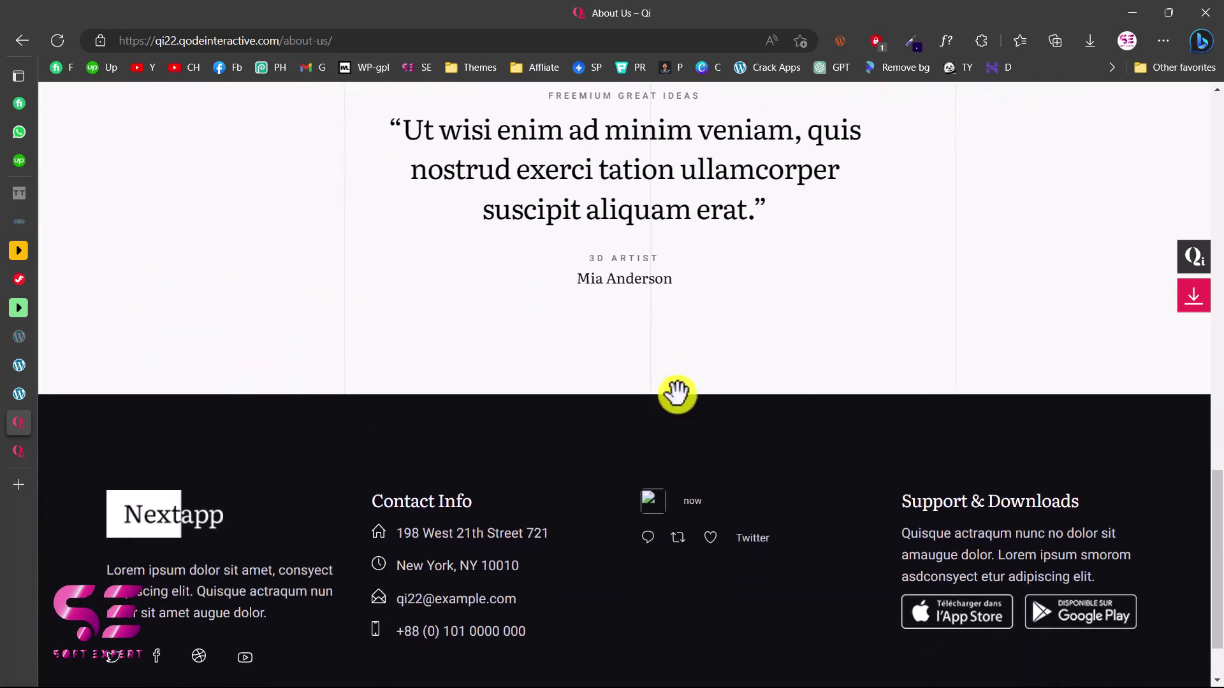
Open the Portfolio page and look through its project cards.
scroll(677, 394, up, 15)
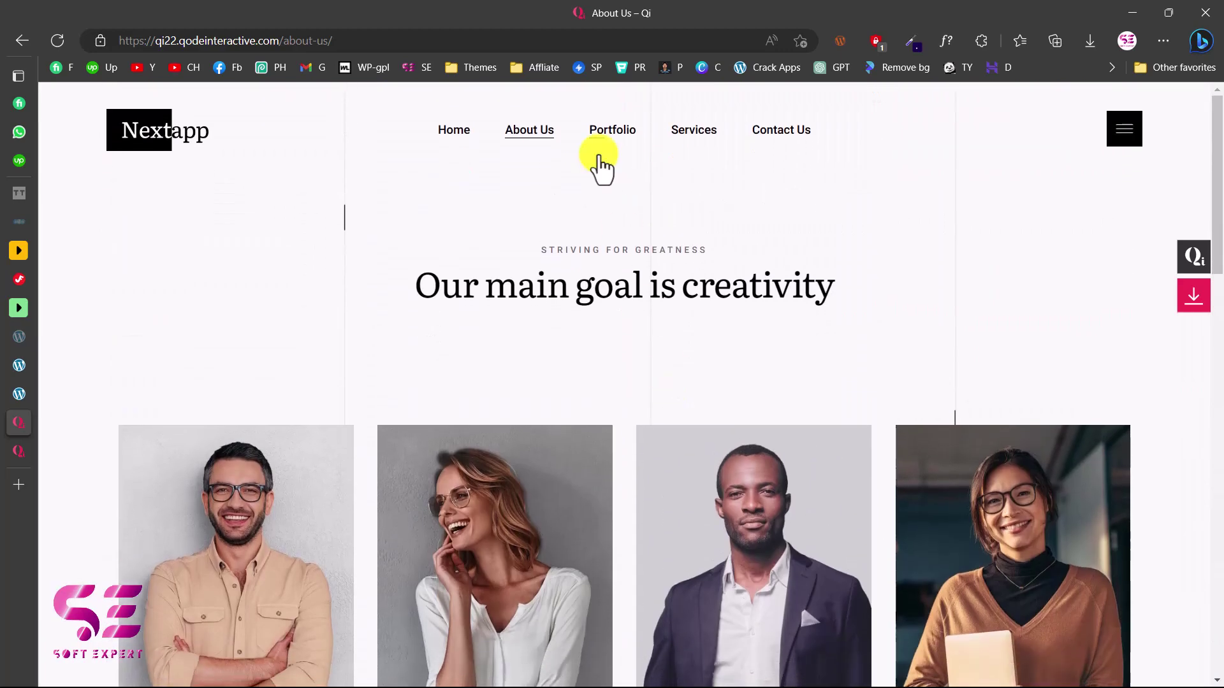
click(604, 147)
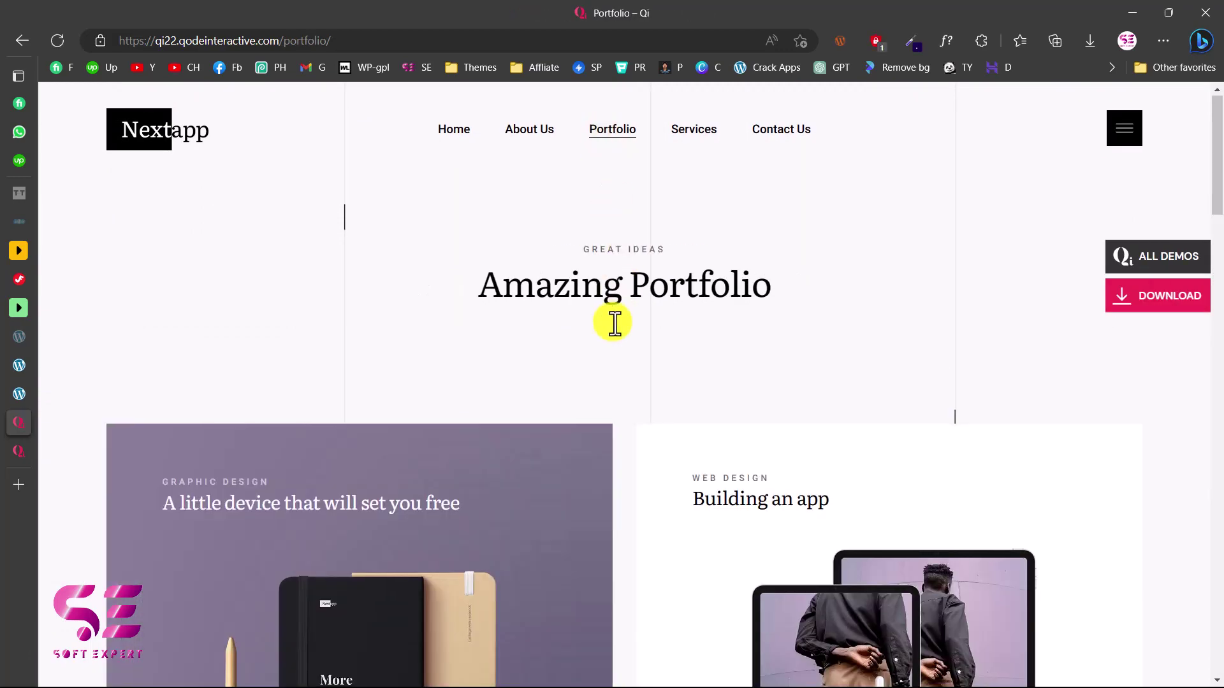
scroll(613, 323, down, 3)
scroll(715, 365, down, 15)
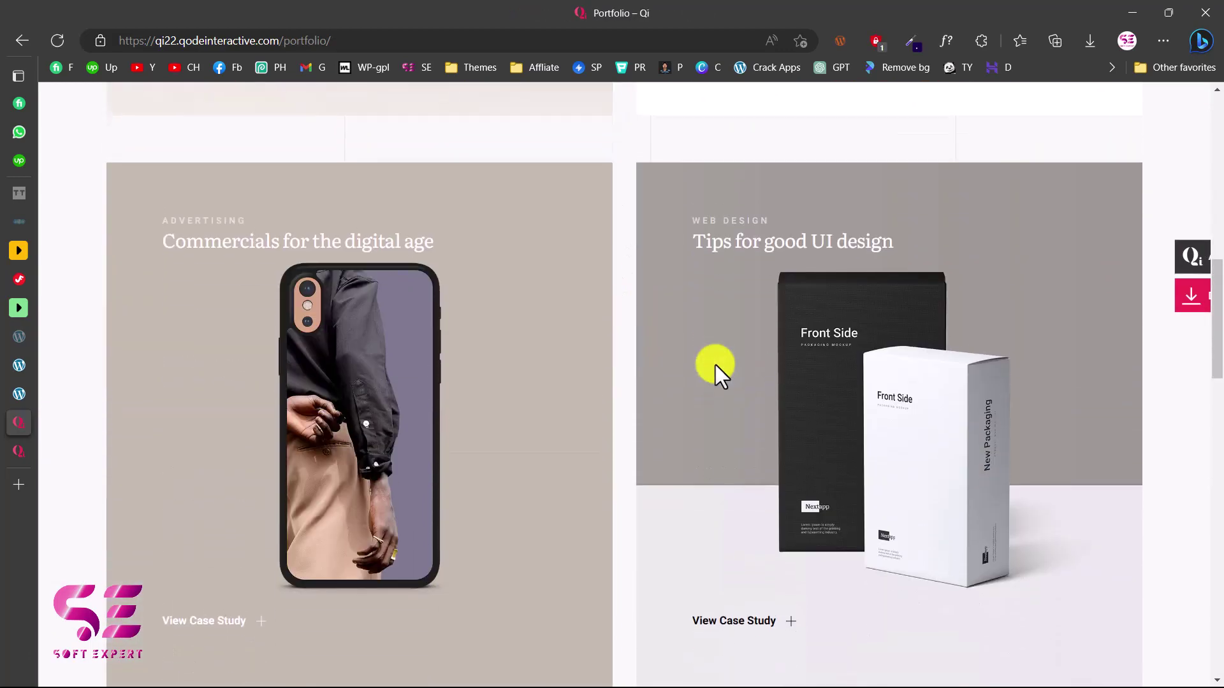
scroll(716, 365, down, 4)
scroll(715, 365, up, 15)
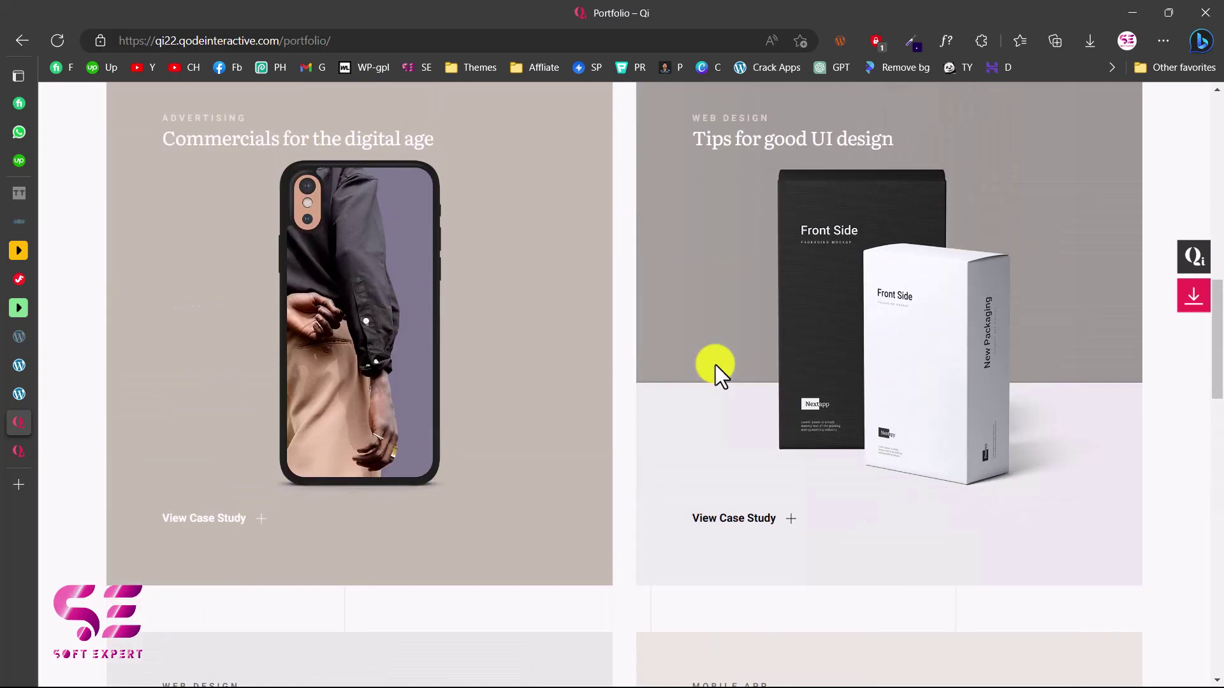
scroll(715, 365, up, 2)
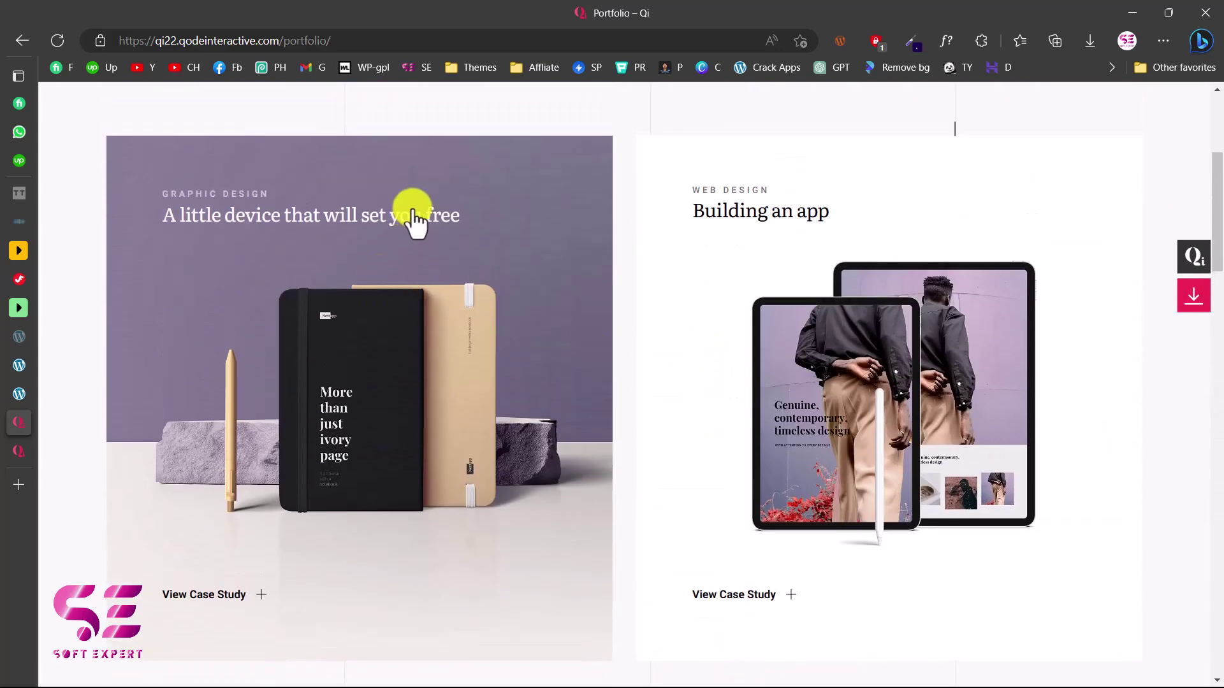
Open the "A little device that will set you free" project and examine its images, description and project details.
click(383, 224)
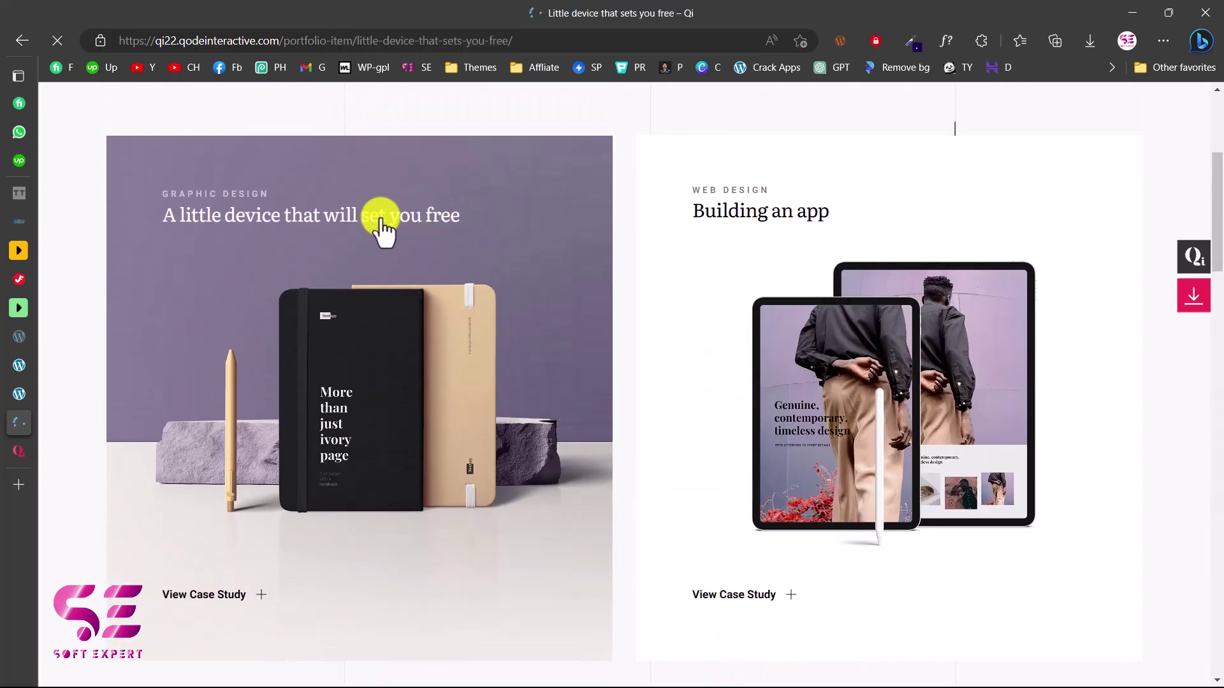
scroll(522, 315, down, 2)
scroll(525, 326, down, 15)
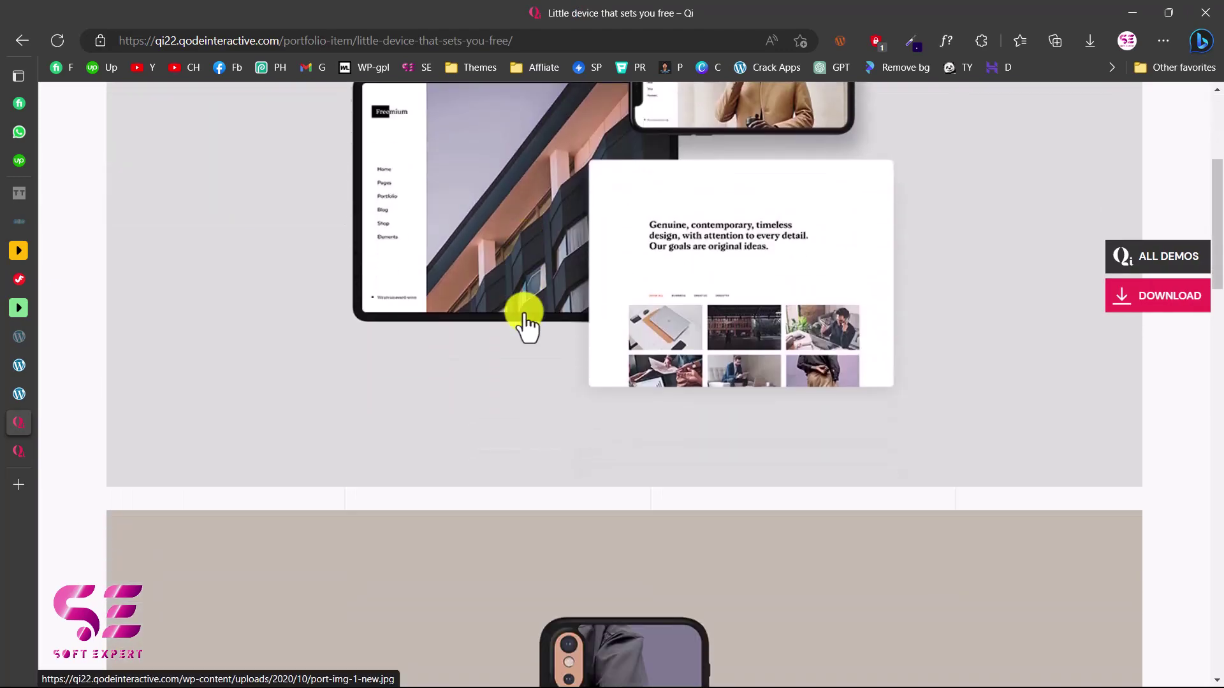
scroll(525, 326, down, 8)
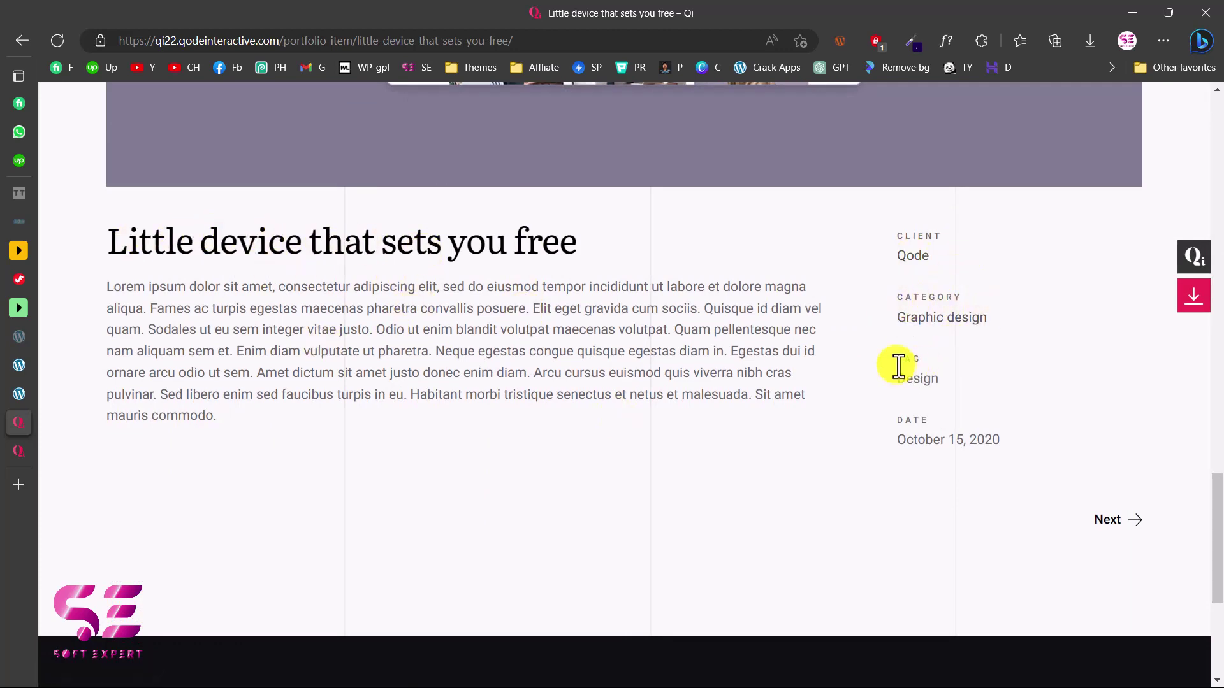
scroll(1016, 427, down, 6)
scroll(1016, 426, up, 5)
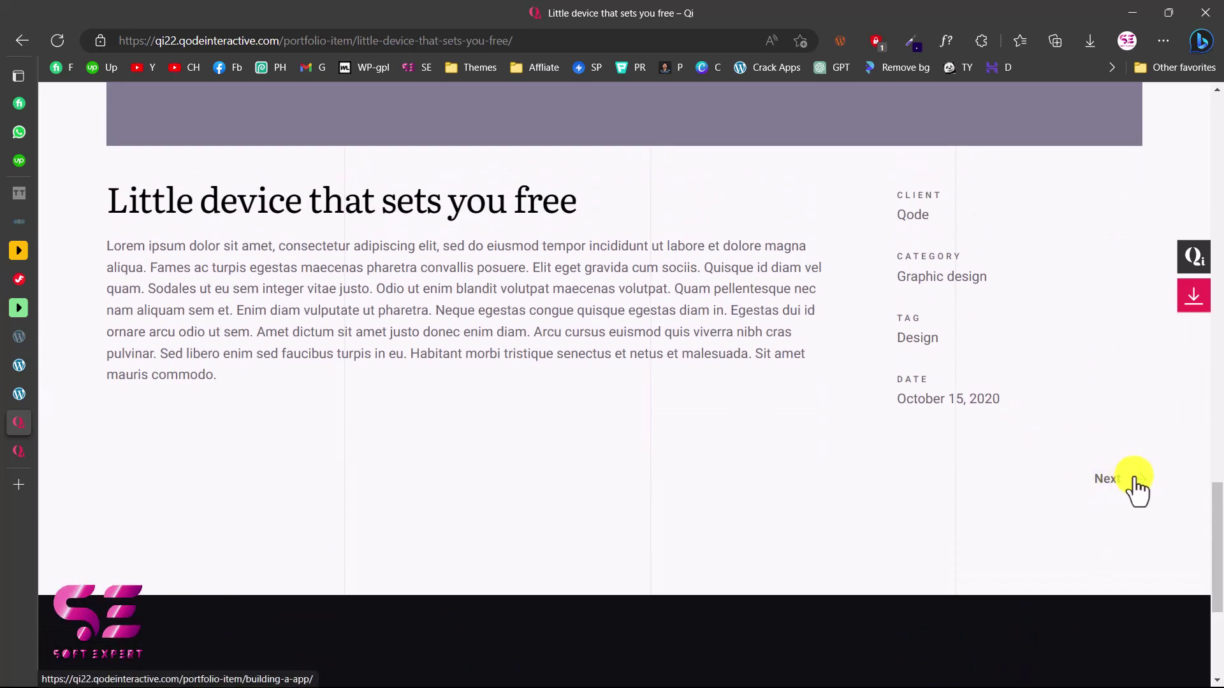
Open the next portfolio project, "Building a app", and examine its images, description and project details.
click(1137, 490)
scroll(934, 474, down, 6)
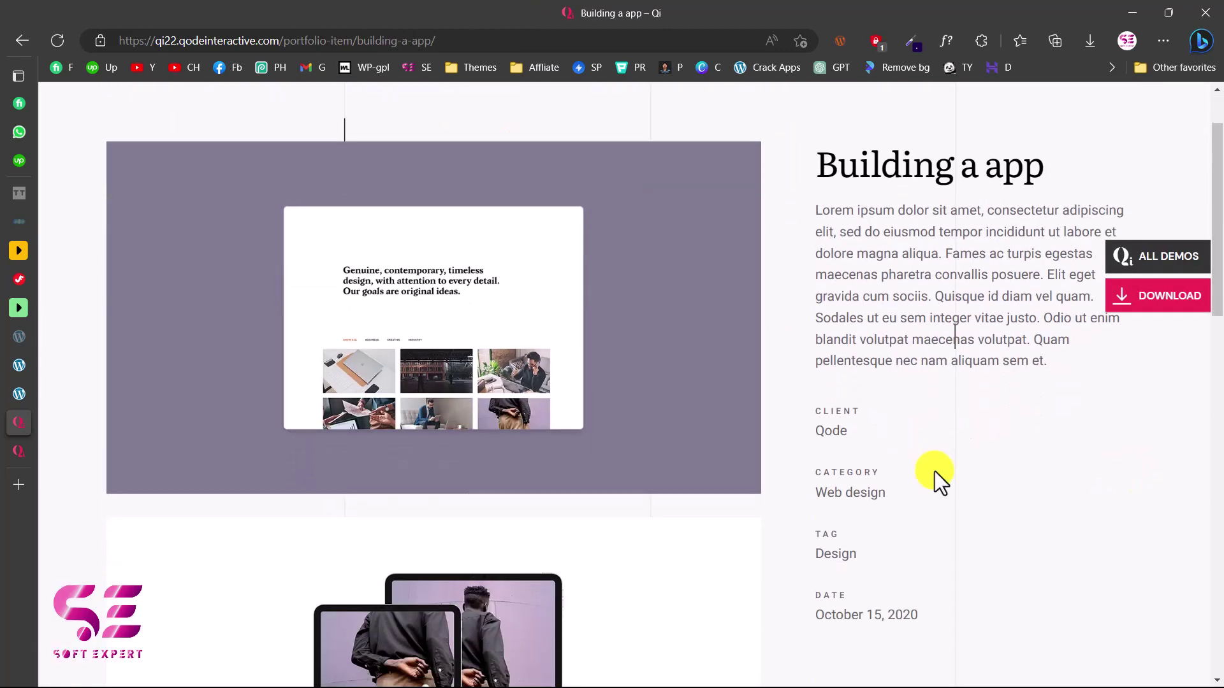
scroll(934, 472, up, 5)
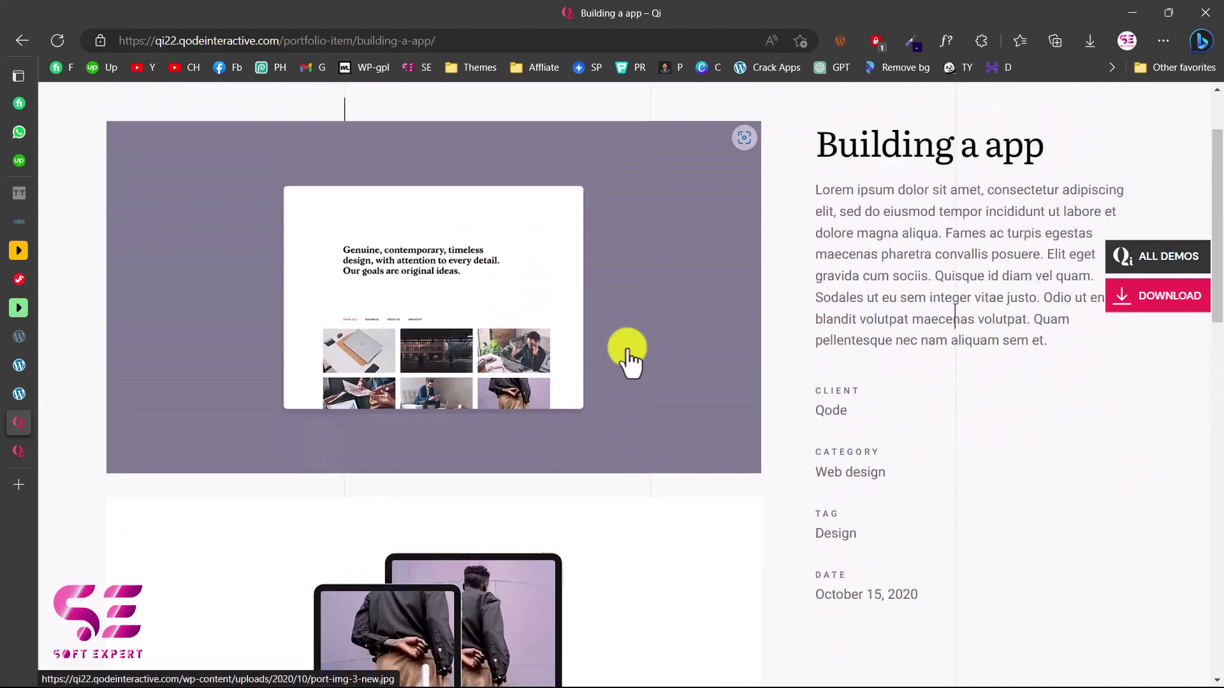
scroll(459, 305, down, 3)
scroll(506, 470, down, 10)
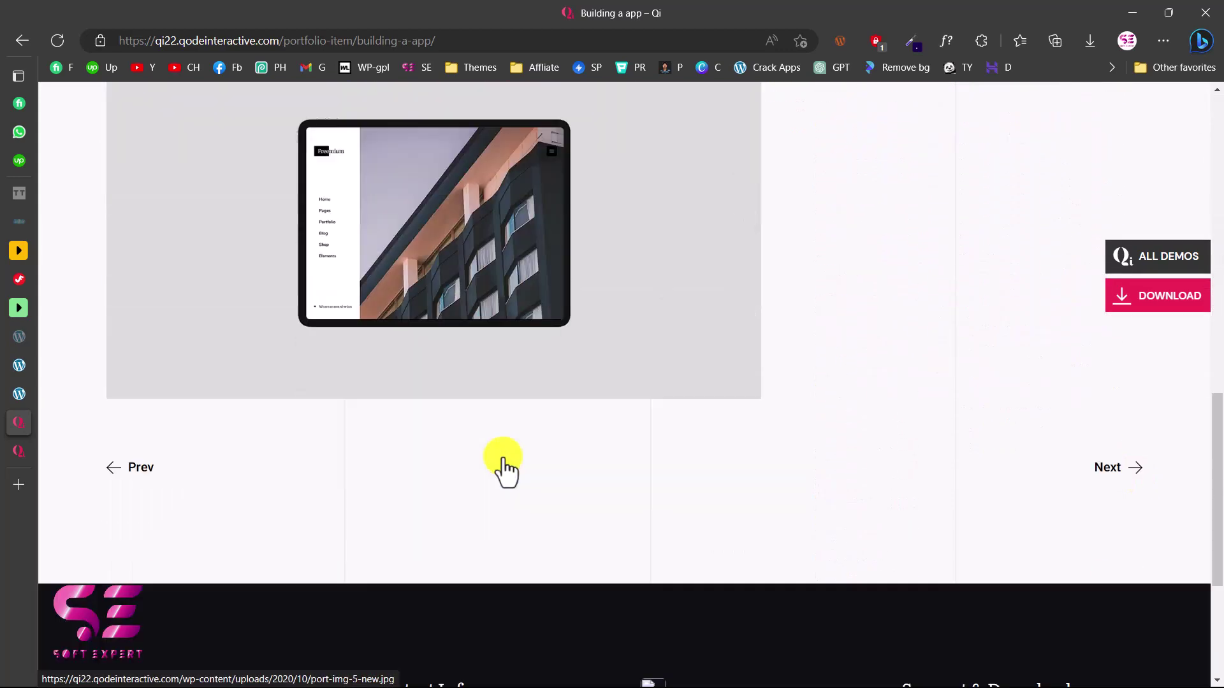
scroll(506, 470, up, 9)
scroll(505, 470, up, 3)
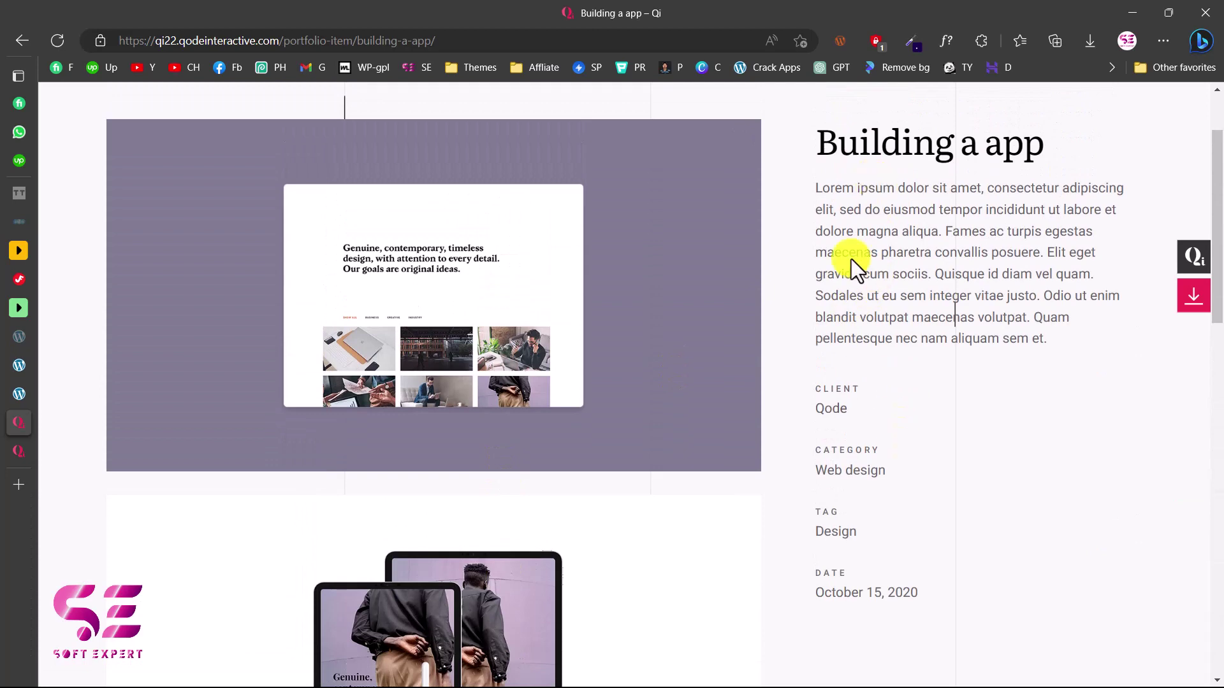
scroll(863, 486, up, 2)
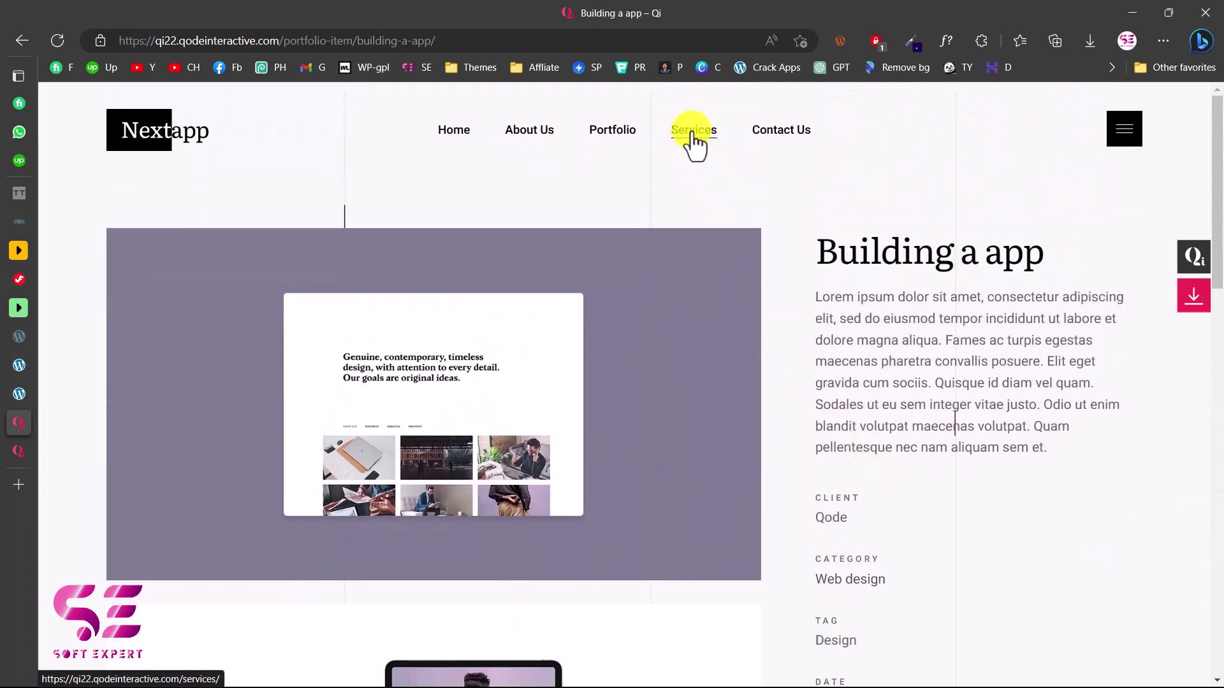
Open the Services page and look through its introduction and the Our services section.
click(693, 141)
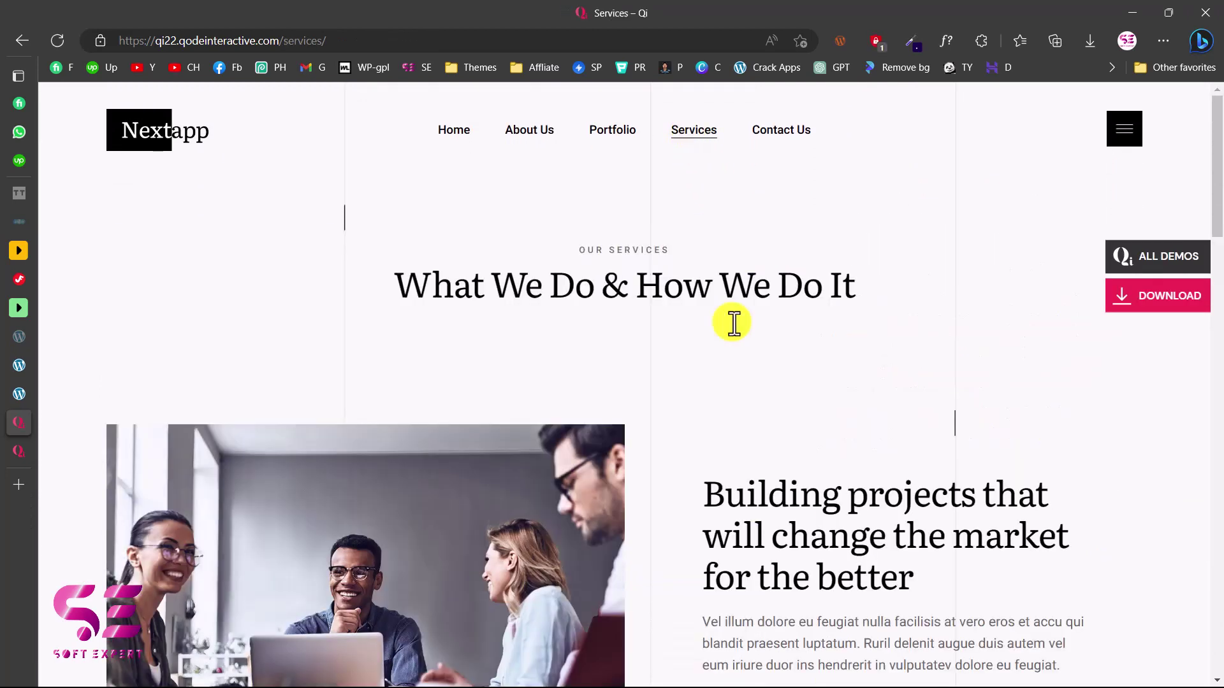
scroll(726, 293, down, 4)
scroll(870, 306, down, 6)
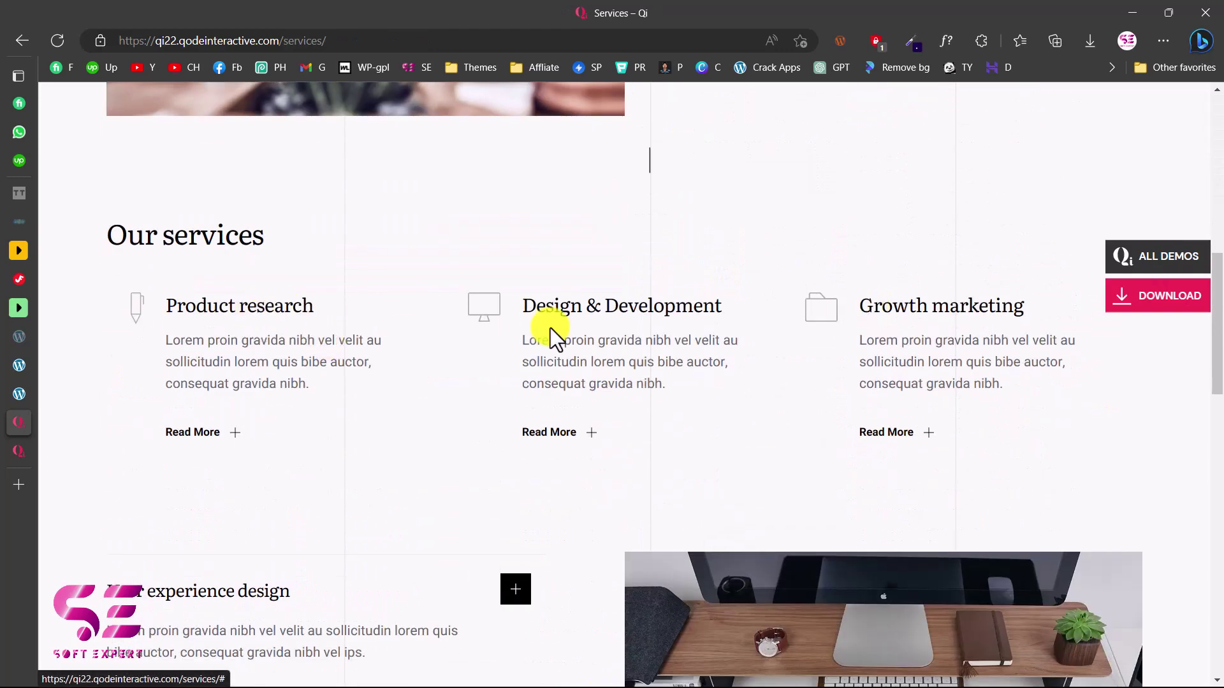
scroll(550, 327, down, 6)
Expand the Visual design and Design & Development accordion items and review the Our great clients logos.
click(423, 348)
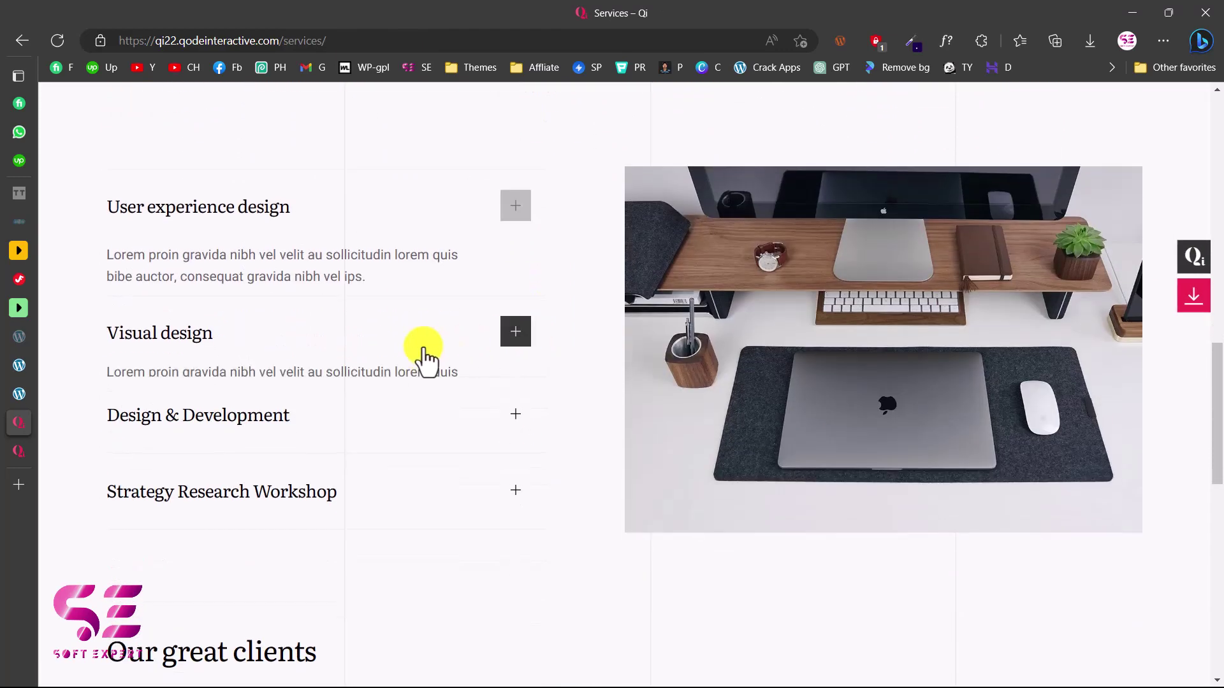
click(399, 411)
scroll(398, 411, down, 2)
scroll(399, 417, down, 10)
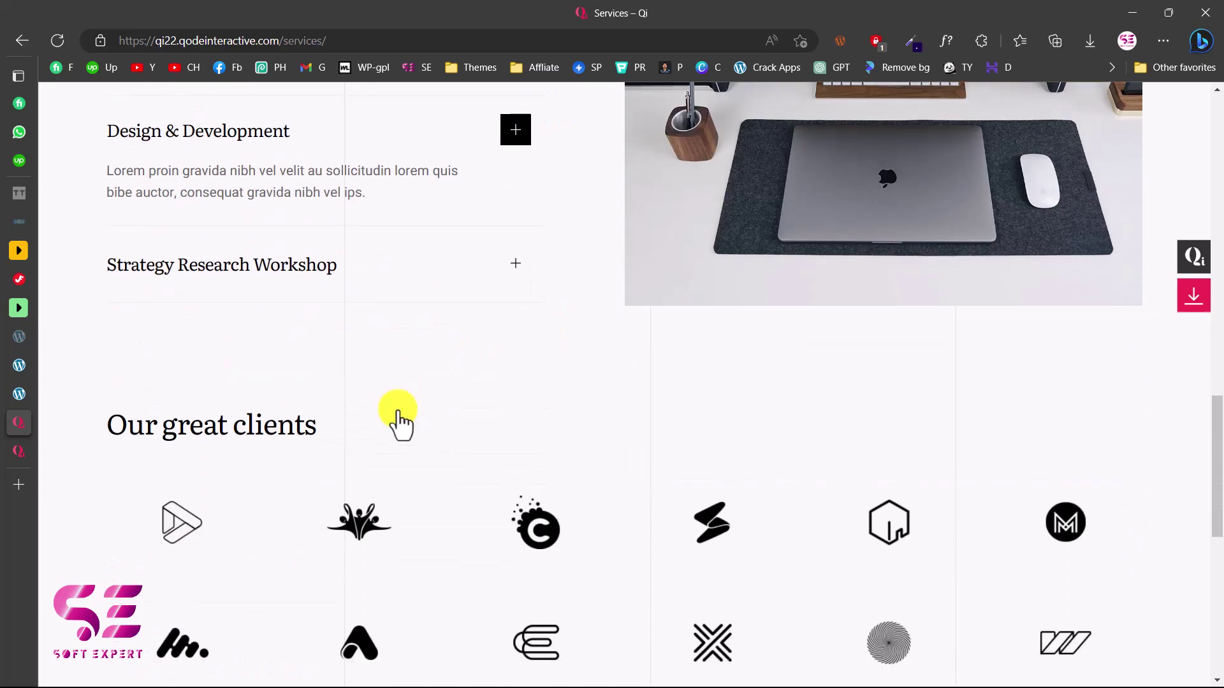
scroll(469, 380, up, 18)
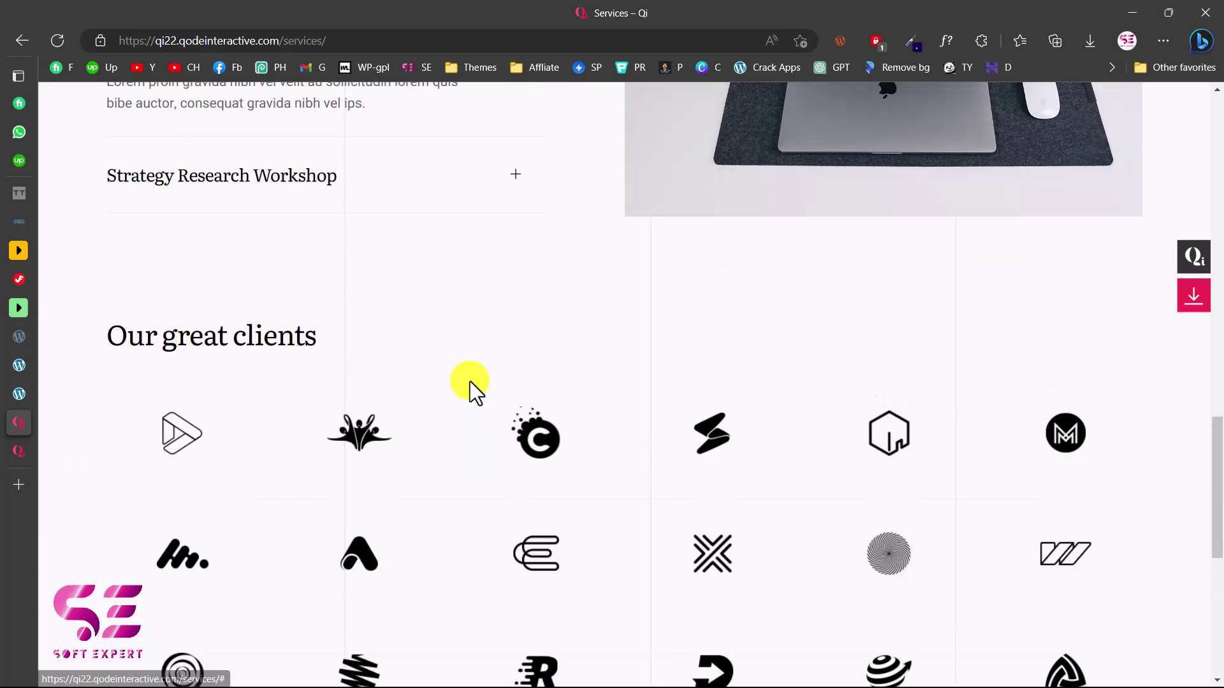
scroll(816, 401, up, 3)
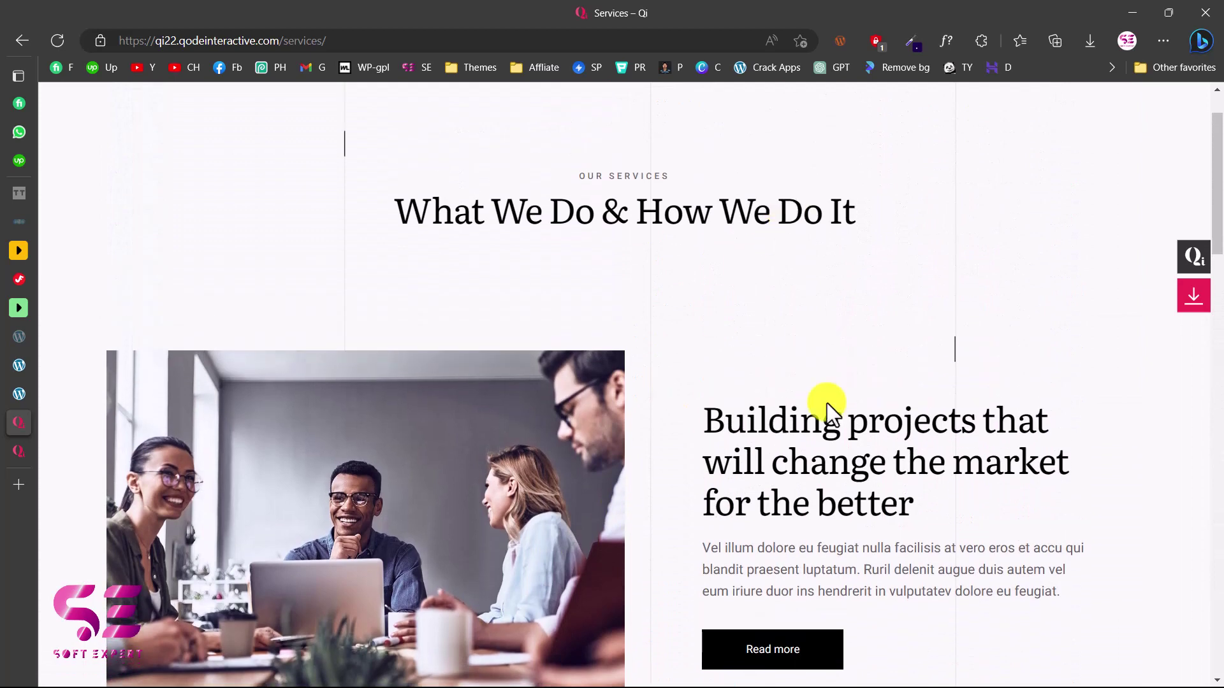
Open the Contact Us page and check the form's name, email and project fields without filling them in.
click(780, 129)
scroll(675, 293, down, 3)
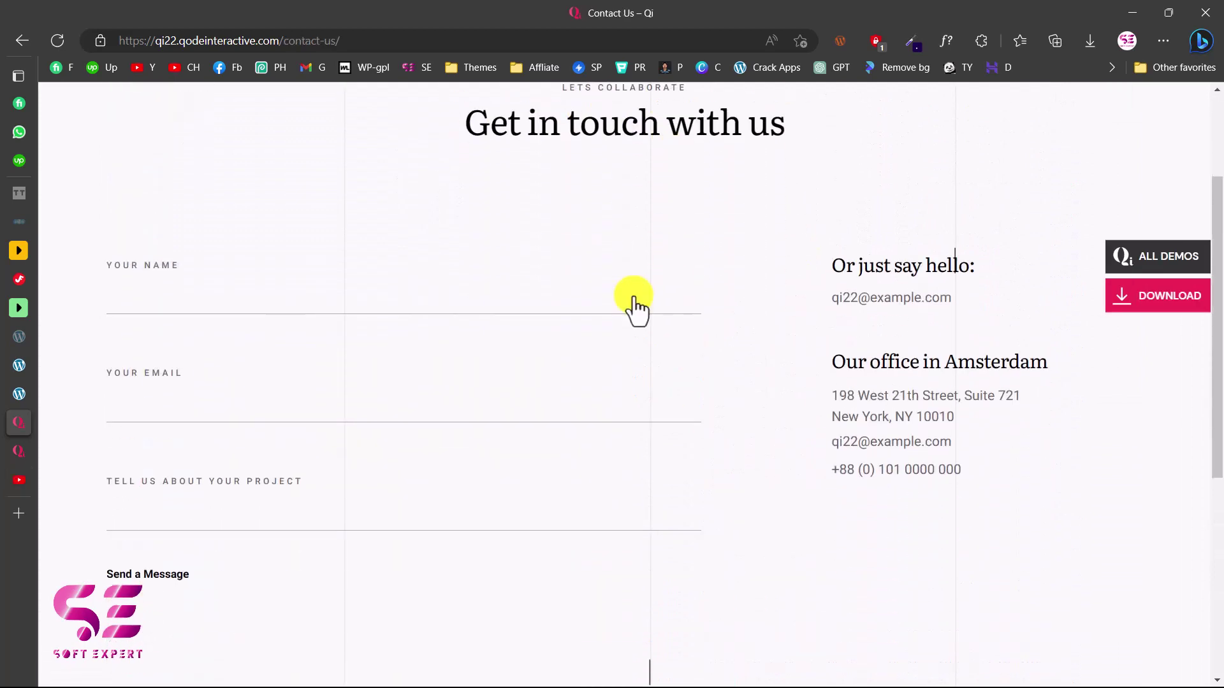
click(244, 308)
click(205, 422)
click(191, 503)
scroll(191, 506, down, 3)
Examine the contact details and Amsterdam office information beside the Get in touch with us form.
scroll(839, 388, up, 6)
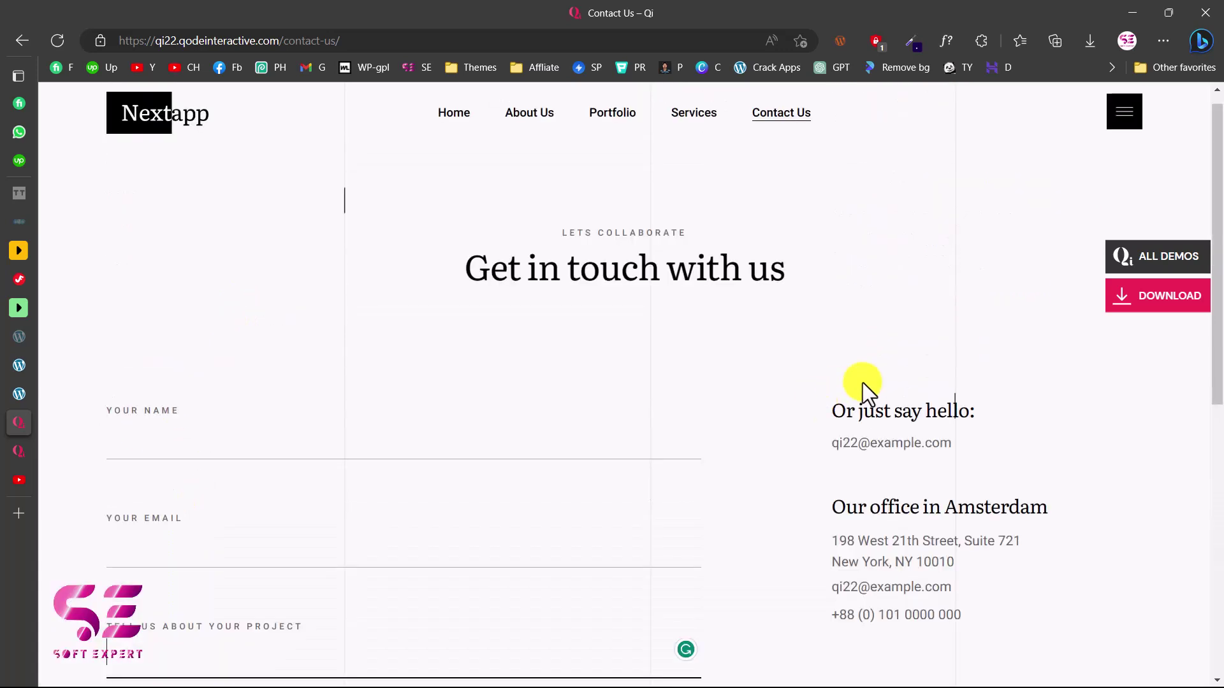
scroll(911, 494, down, 3)
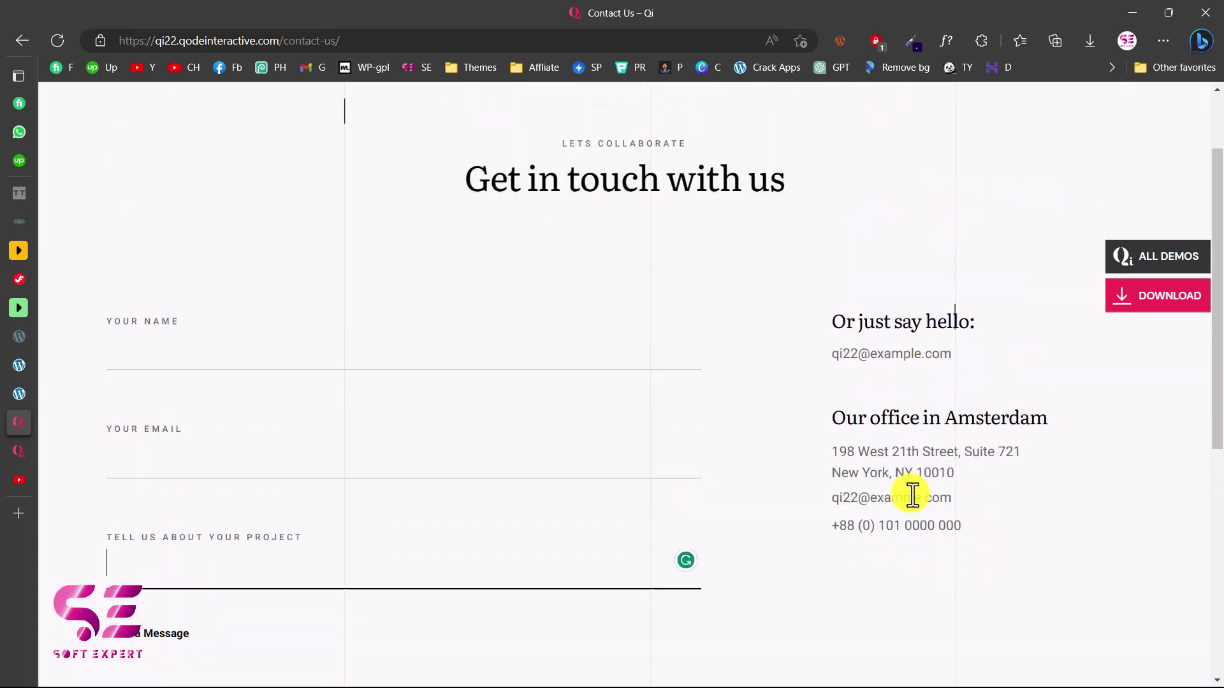
scroll(911, 494, up, 2)
scroll(675, 339, up, 1)
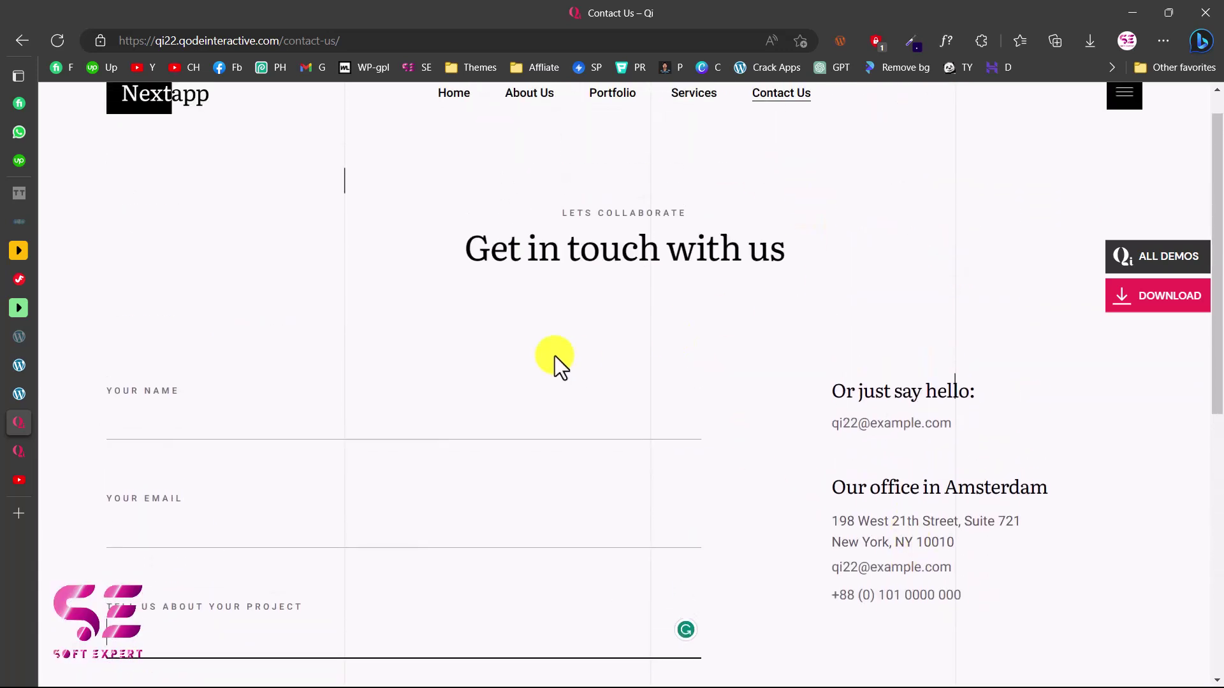
scroll(875, 370, up, 1)
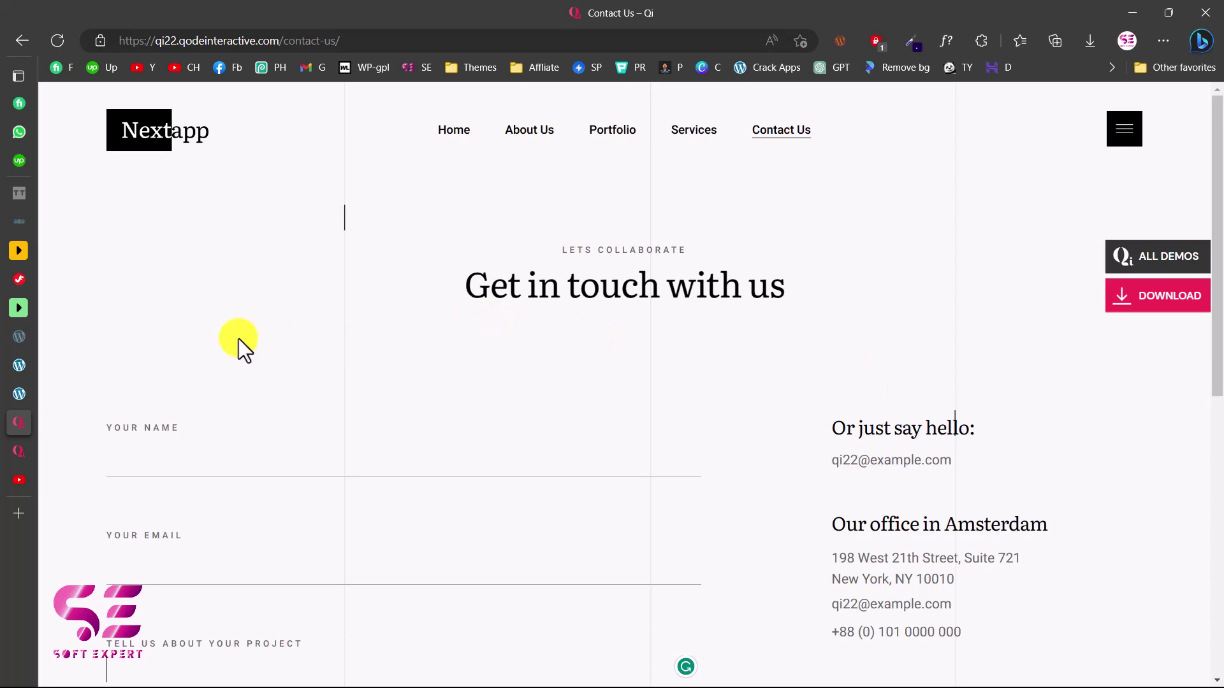
Switch to the Qi theme's All Demos page and filter the demos to free ones.
click(16, 451)
scroll(445, 404, down, 3)
drag(1214, 110, 1217, 128)
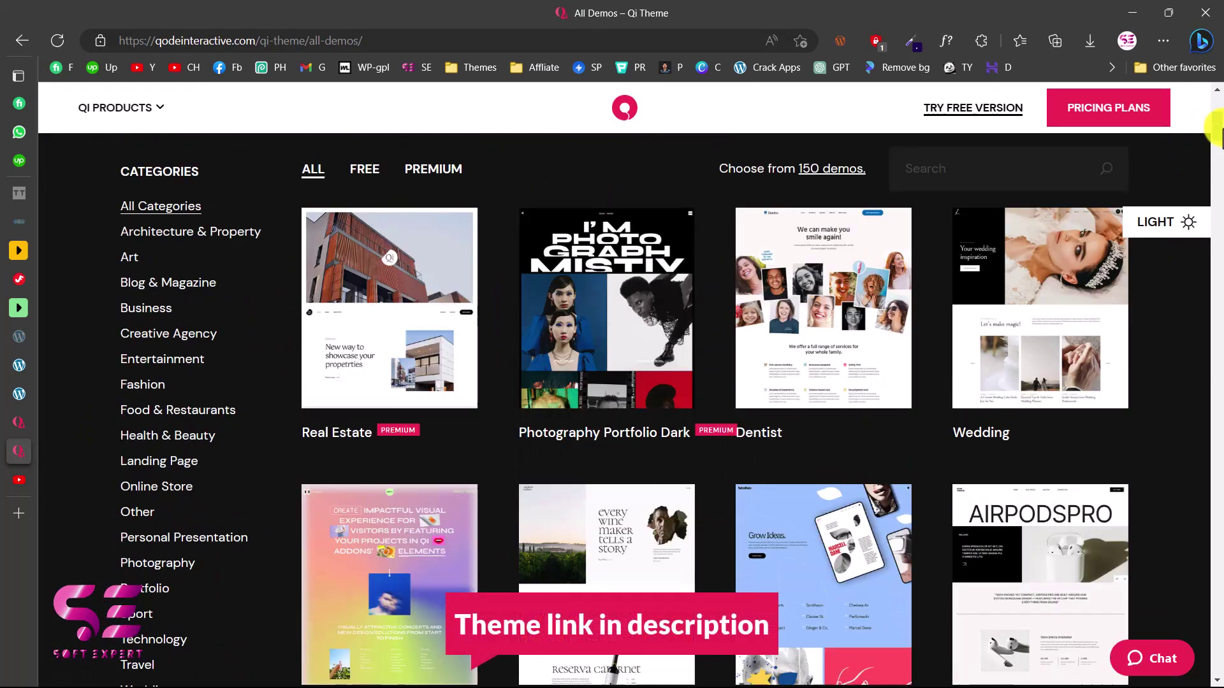
click(360, 173)
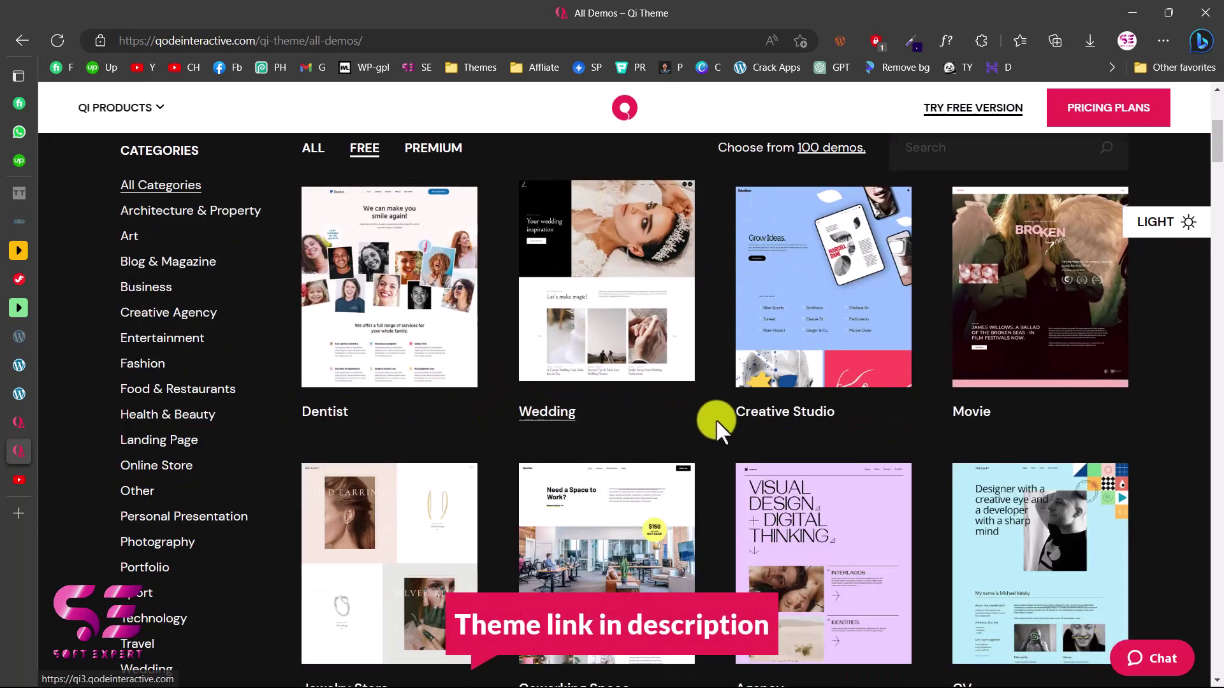
Browse the free demo thumbnails and examine the category and color filters available for them.
scroll(883, 428, down, 5)
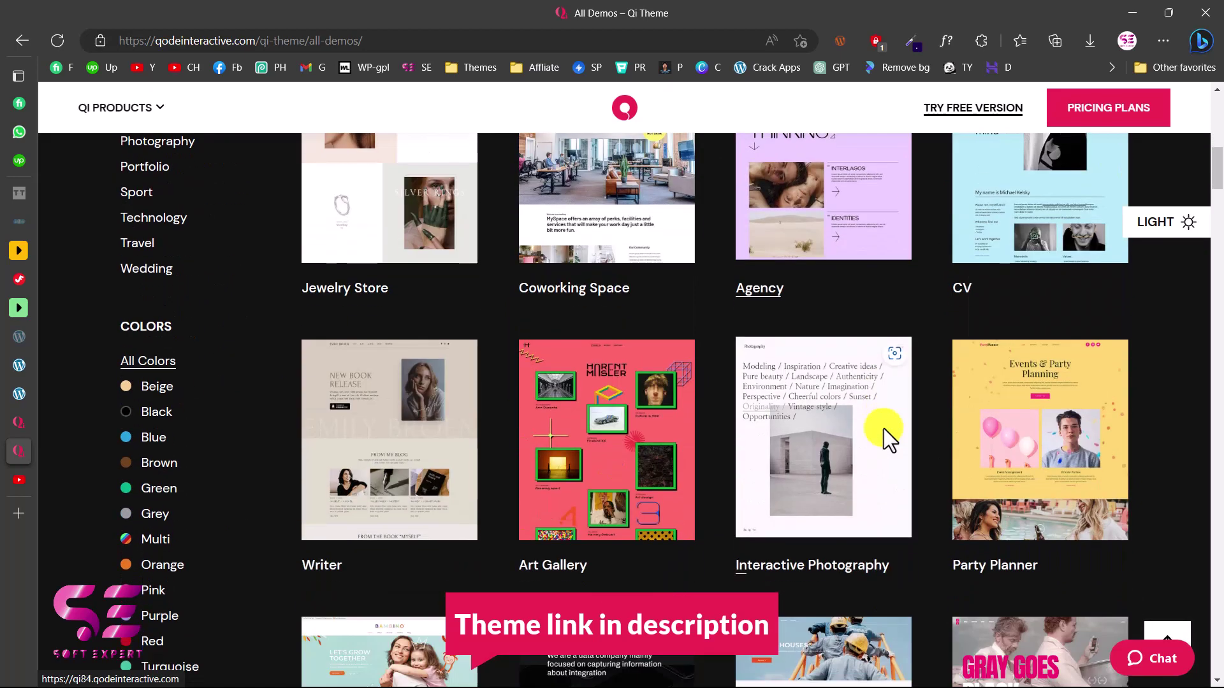
scroll(884, 428, down, 8)
scroll(884, 429, down, 7)
scroll(882, 426, down, 6)
scroll(884, 429, up, 12)
scroll(884, 428, up, 11)
scroll(357, 400, up, 3)
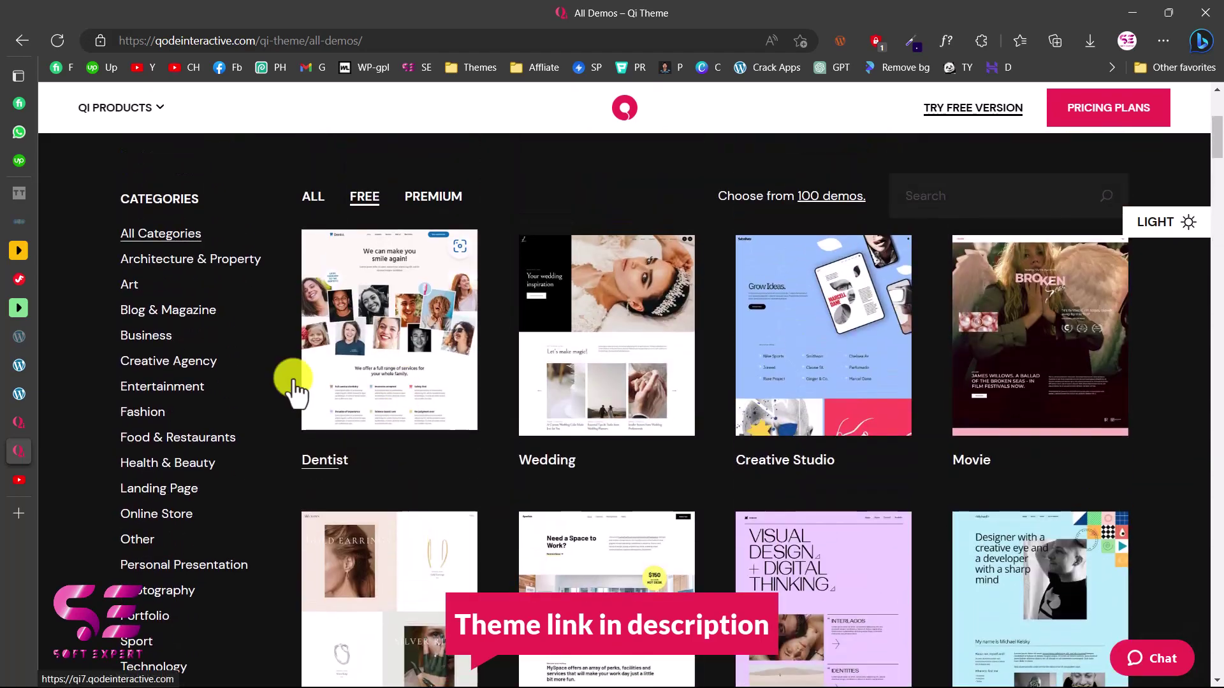
scroll(164, 429, down, 4)
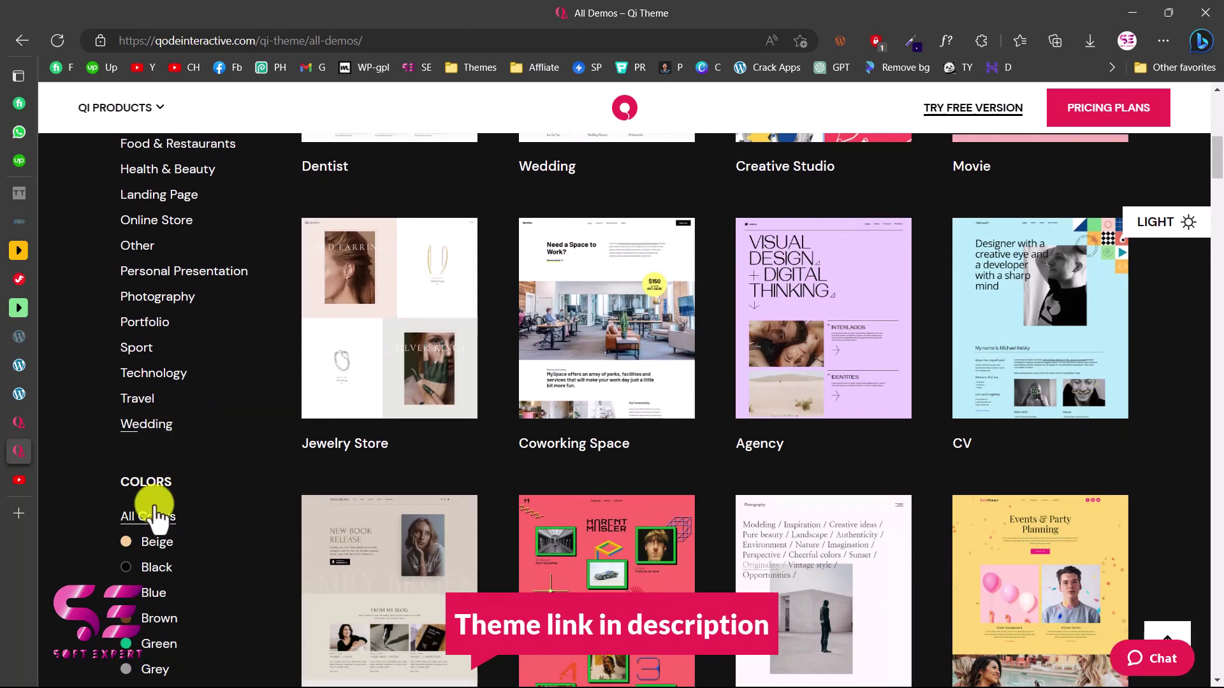
scroll(175, 555, up, 4)
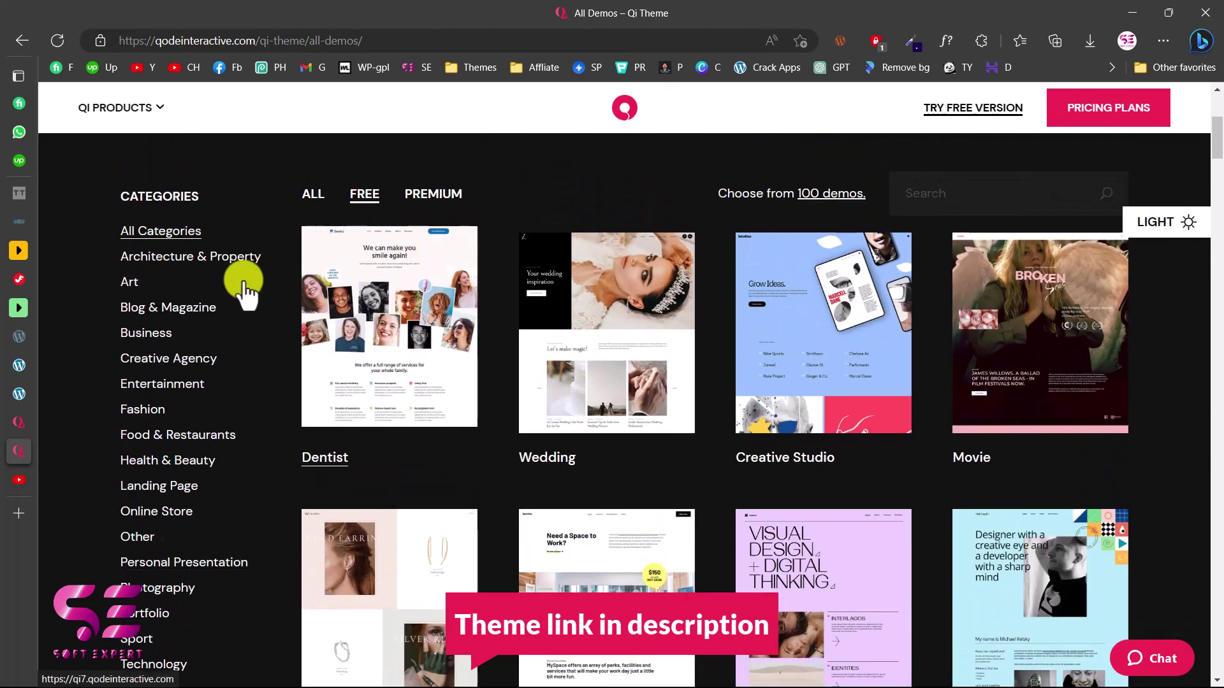
Find "The best Free & Creative Elementor Theme - New Year Special" among Soft Expert's YouTube videos and return to the Nextapp demo.
click(10, 480)
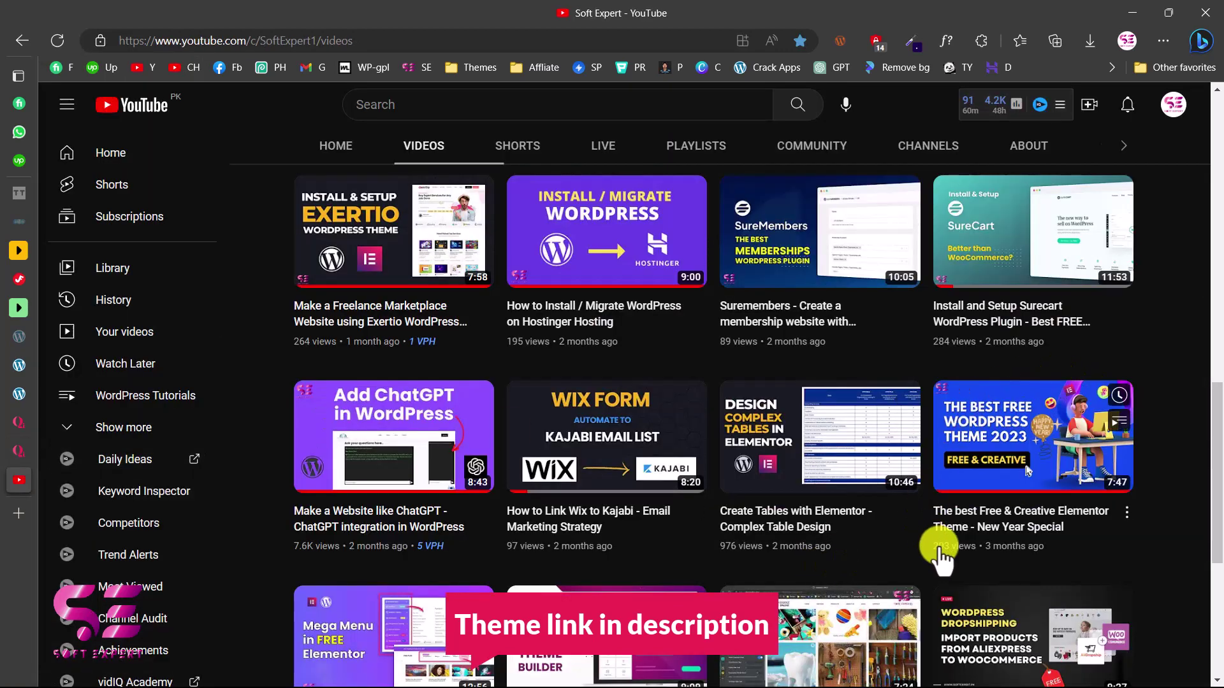
mouse_move(1038, 537)
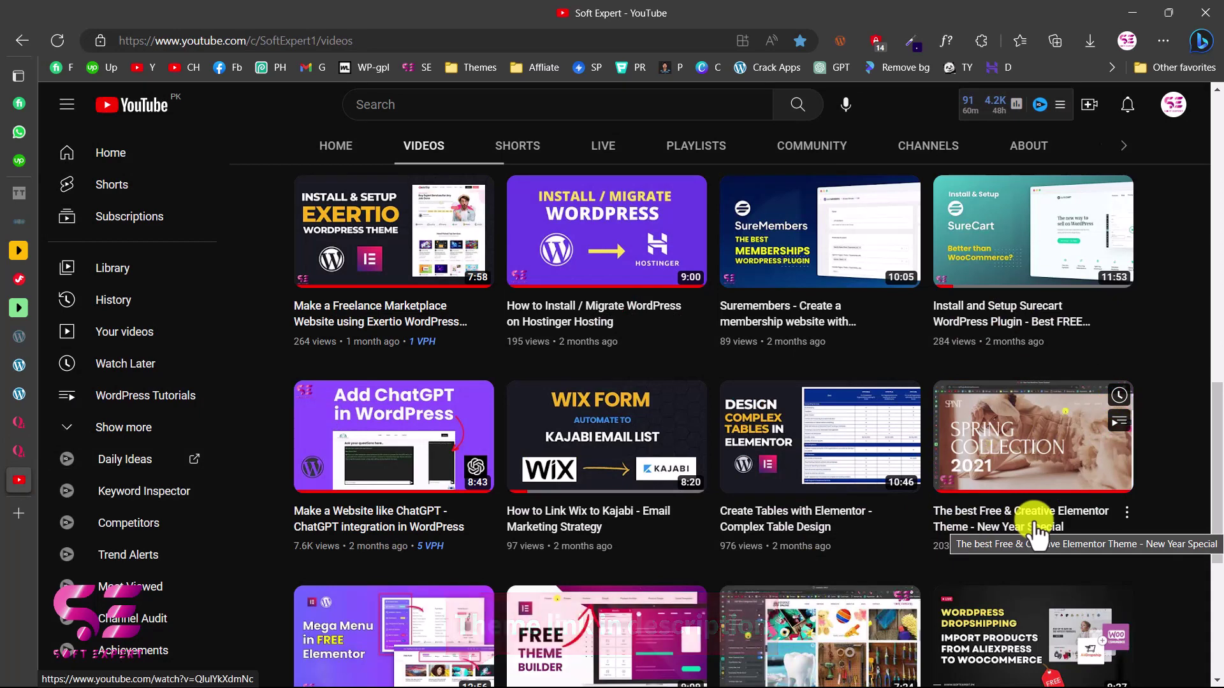
click(15, 422)
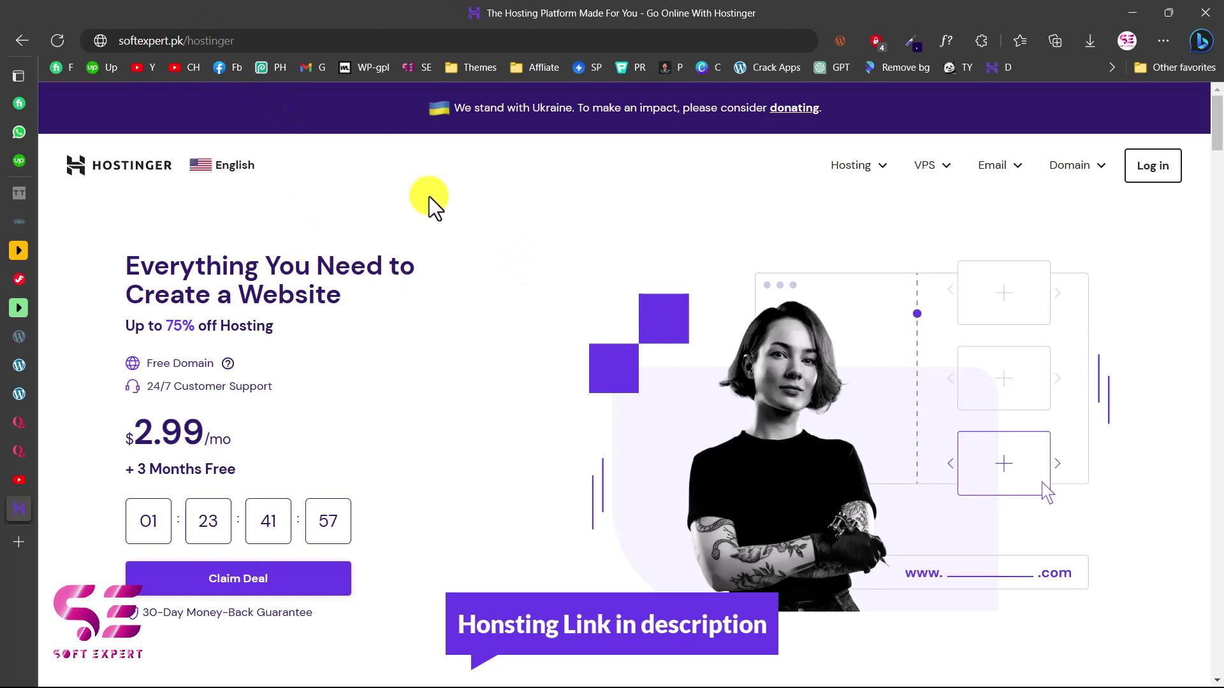
Open Hostinger's WordPress Hosting page and compare the prices and features of its plans.
click(886, 168)
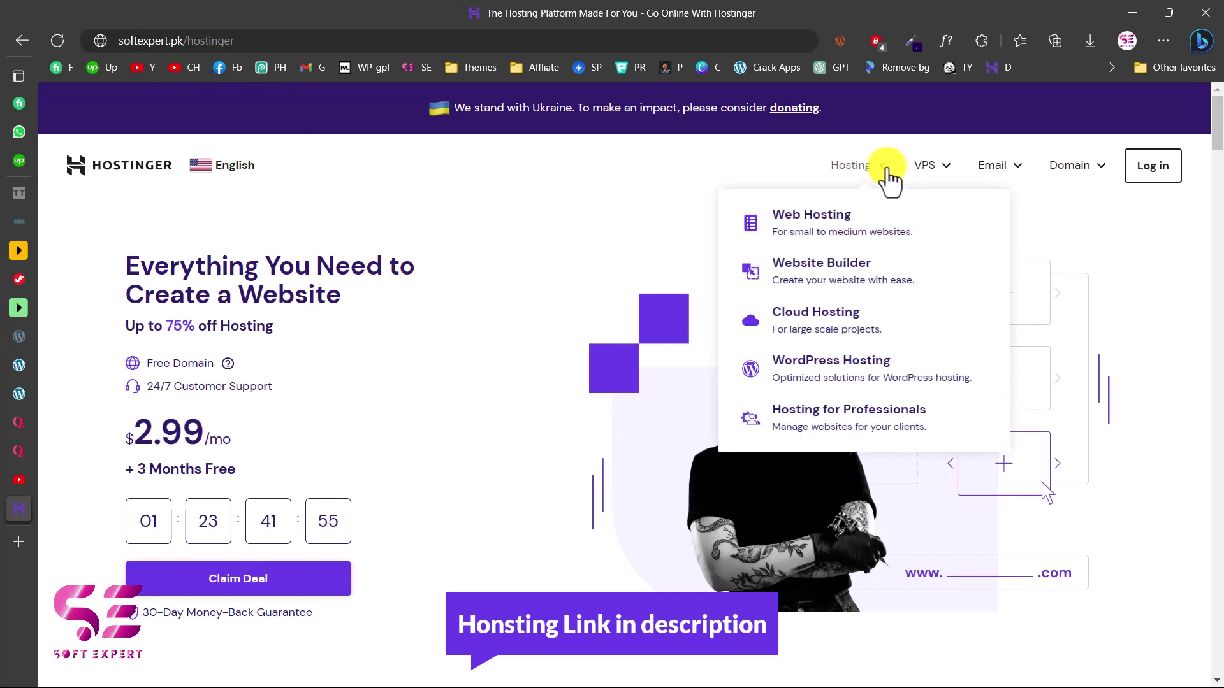
click(821, 366)
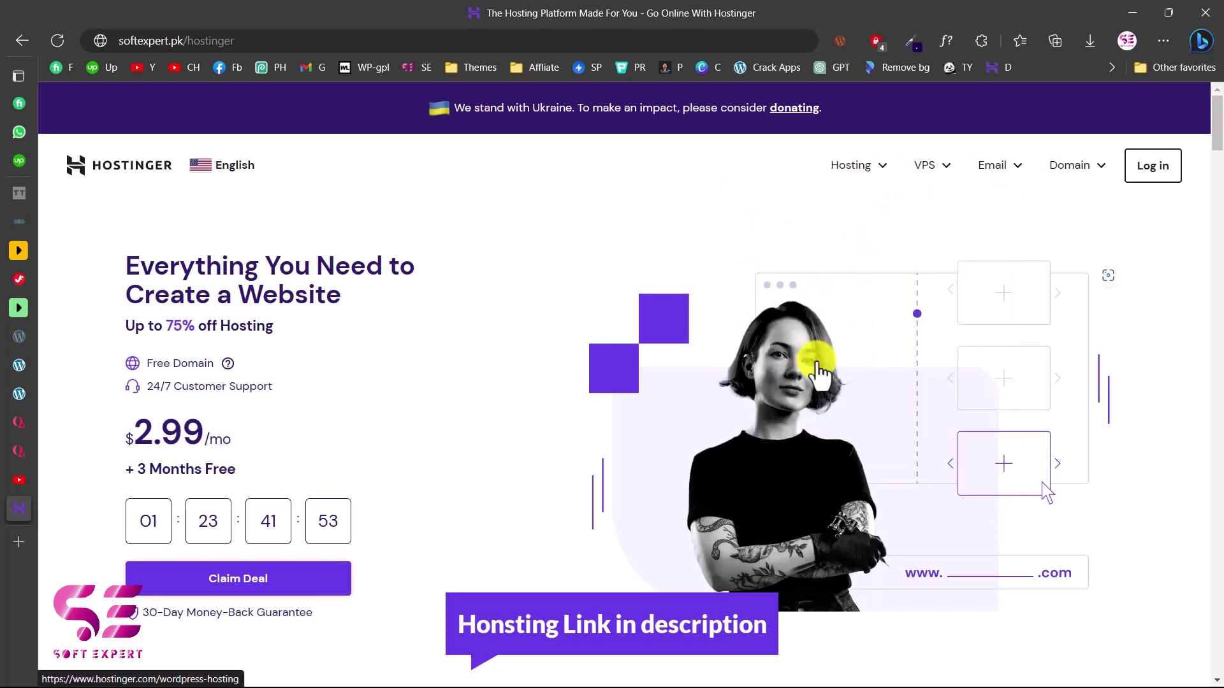
scroll(381, 412, down, 10)
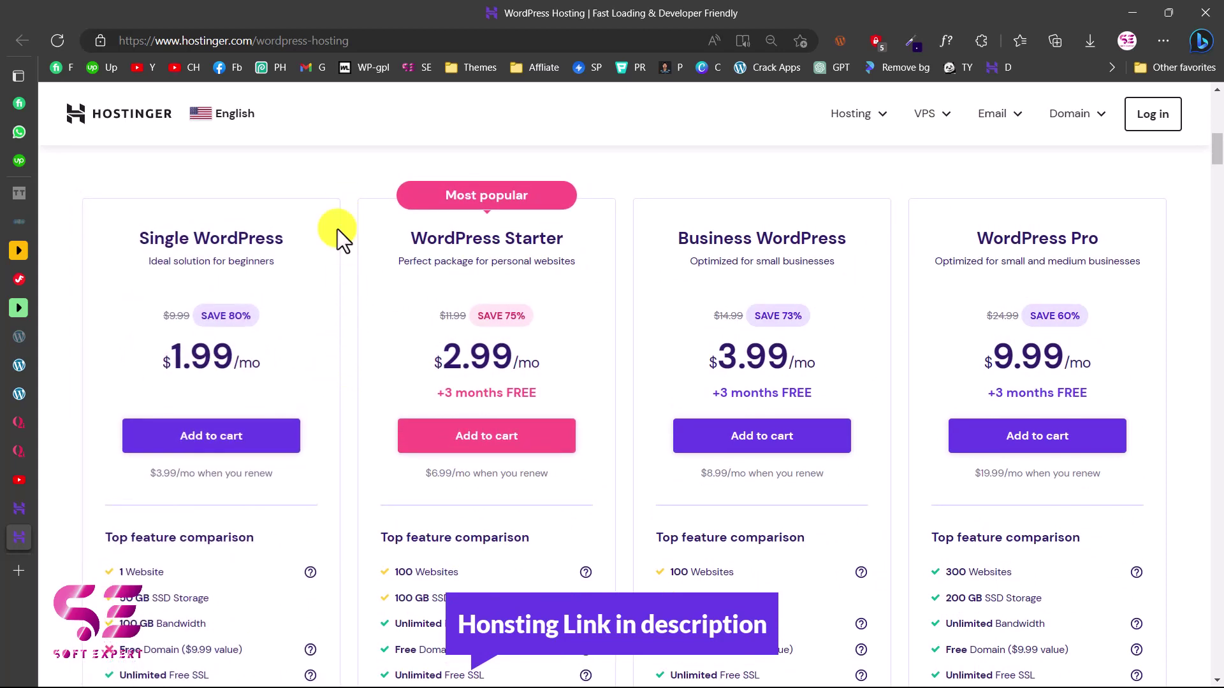
scroll(345, 246, down, 2)
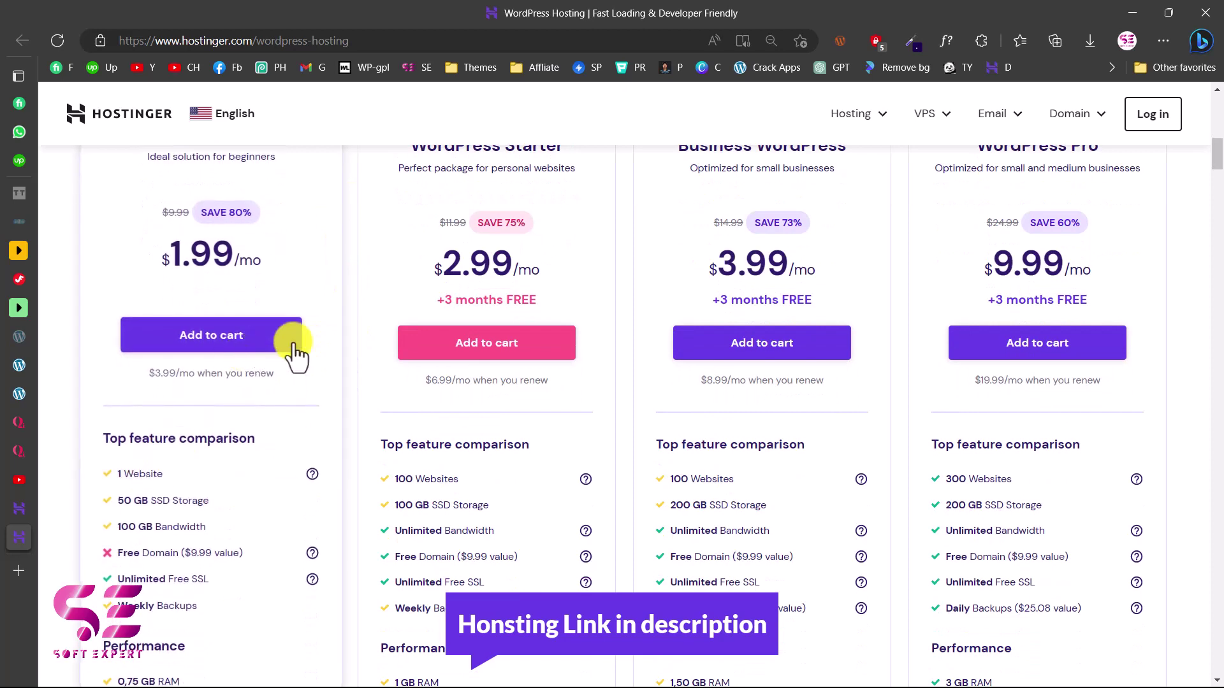
scroll(382, 473, down, 1)
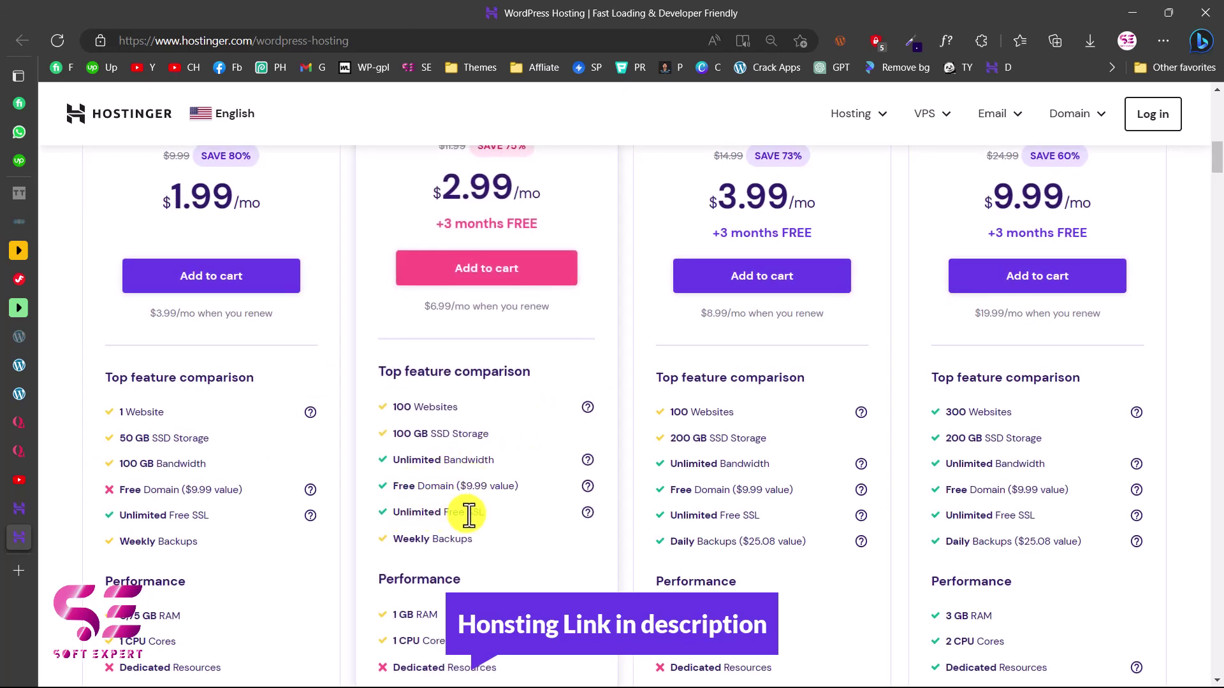
scroll(553, 494, up, 1)
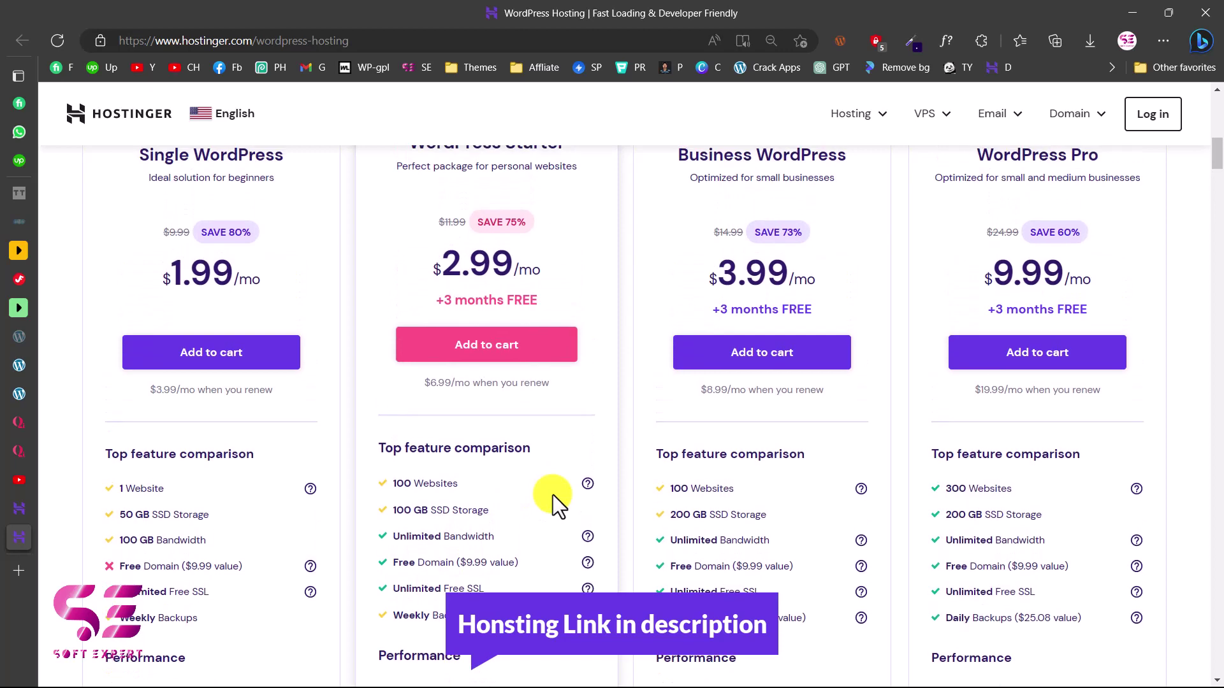
Add the WordPress Starter plan to the cart and review the order's period, account and payment sections.
click(496, 360)
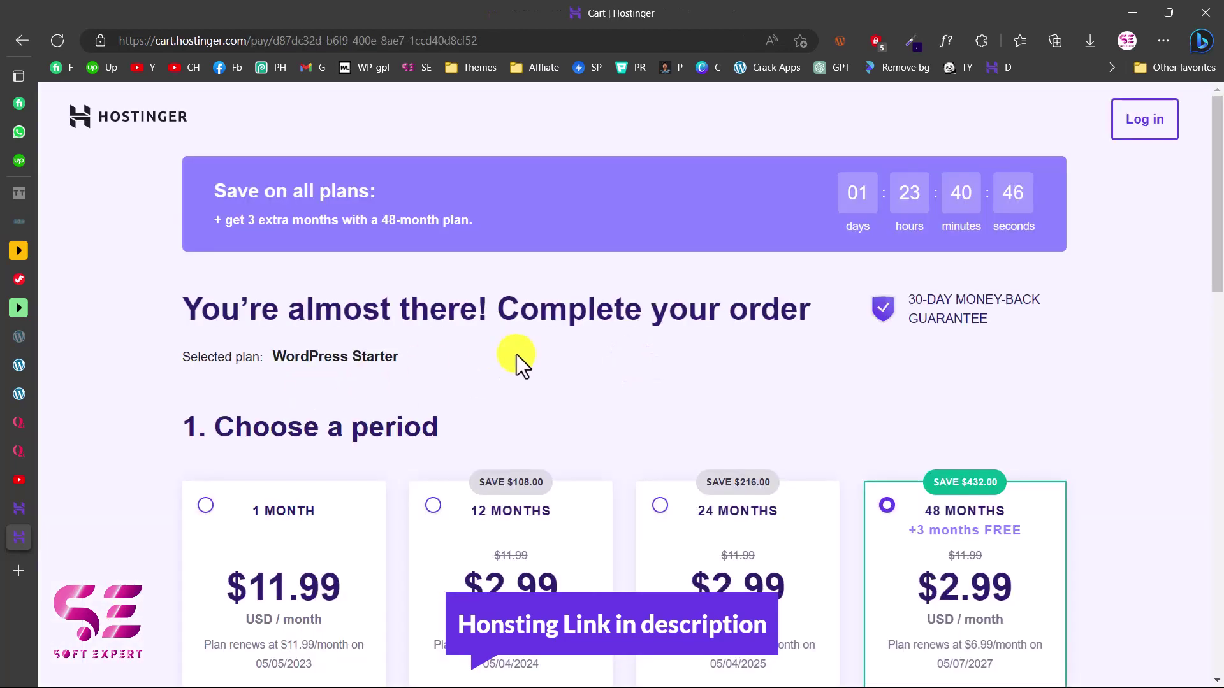
scroll(517, 354, down, 3)
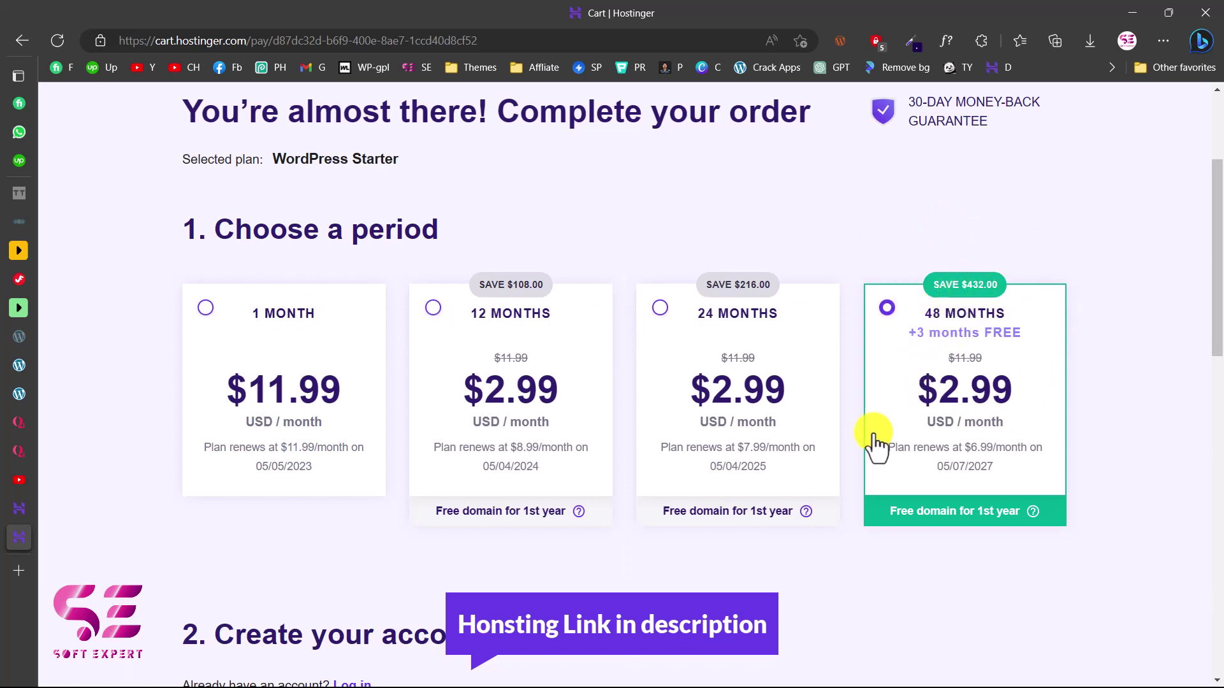
scroll(874, 434, down, 8)
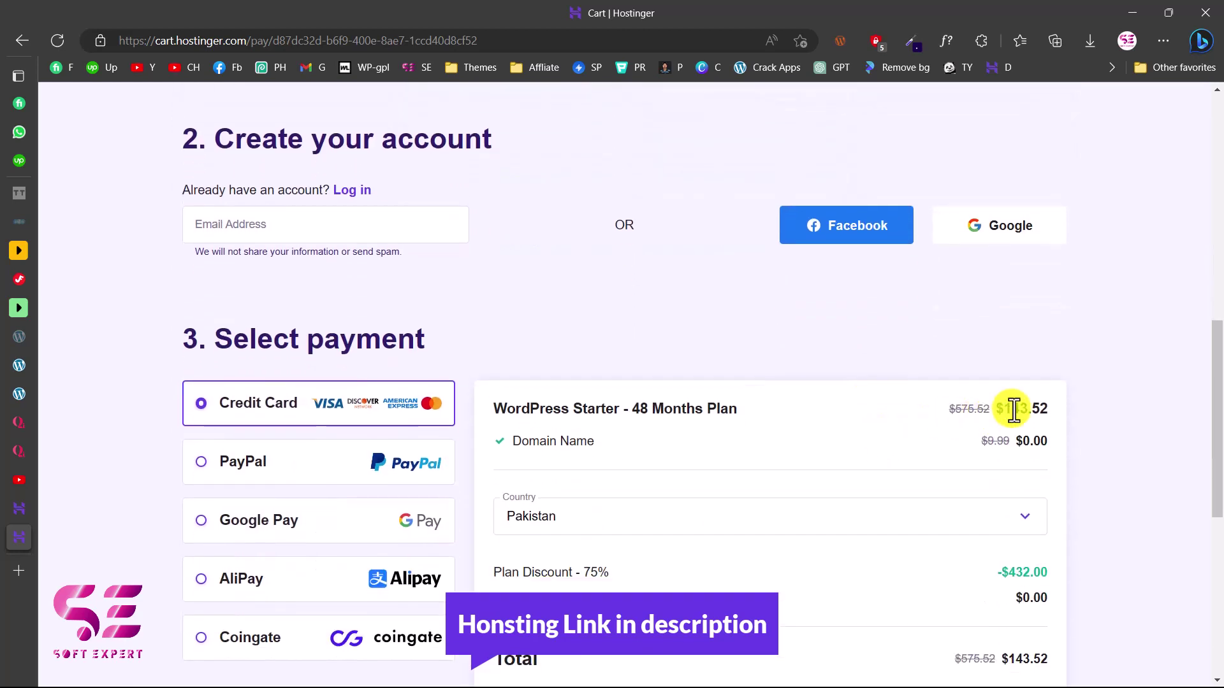
drag(1005, 409, 1028, 408)
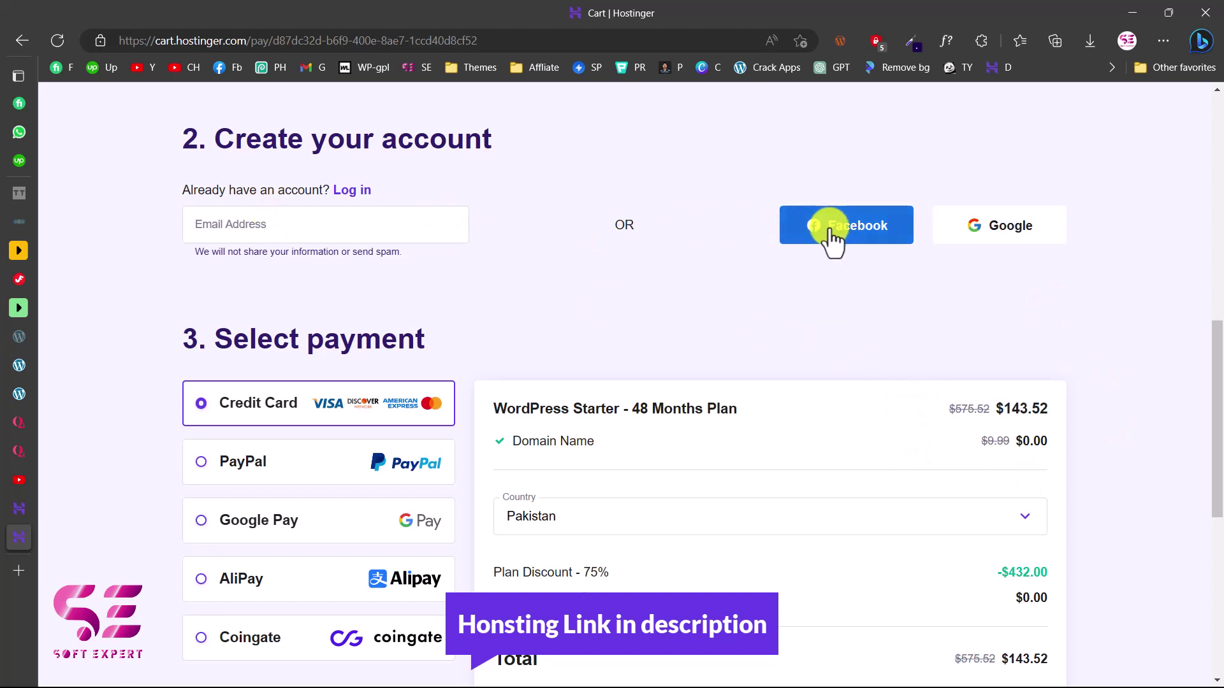
Review the payment methods and order summary in the Hostinger cart and return to the WellDux WordPress dashboard.
scroll(923, 338, down, 2)
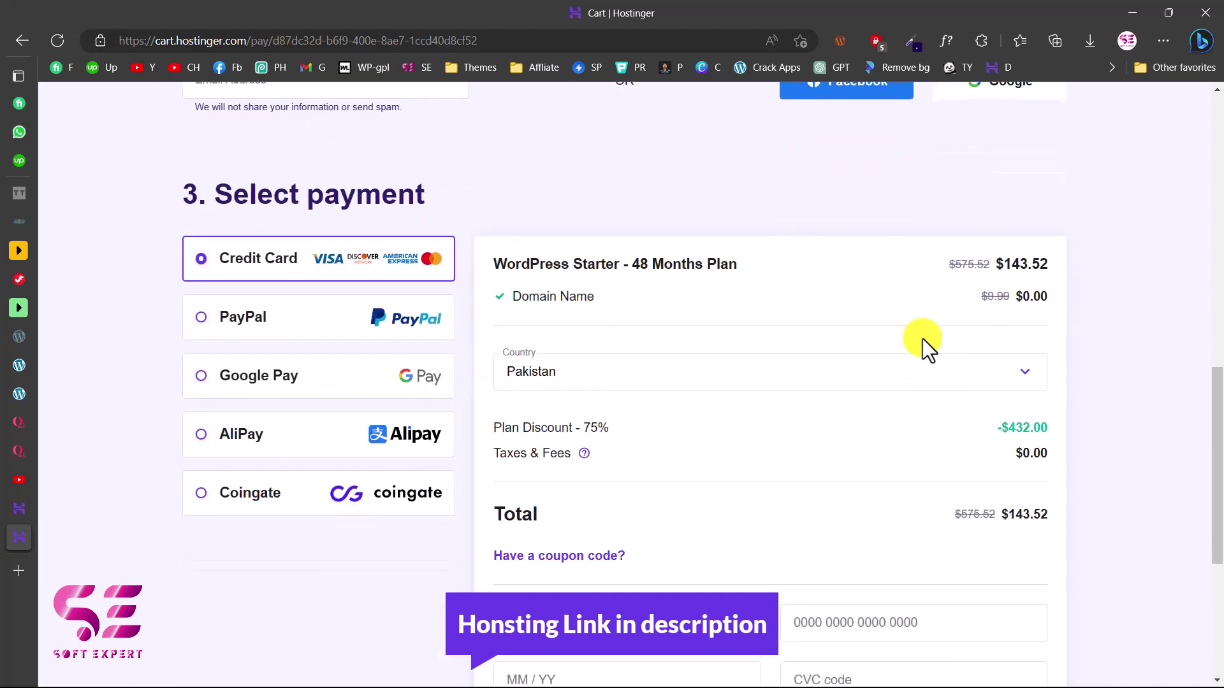
scroll(784, 292, down, 2)
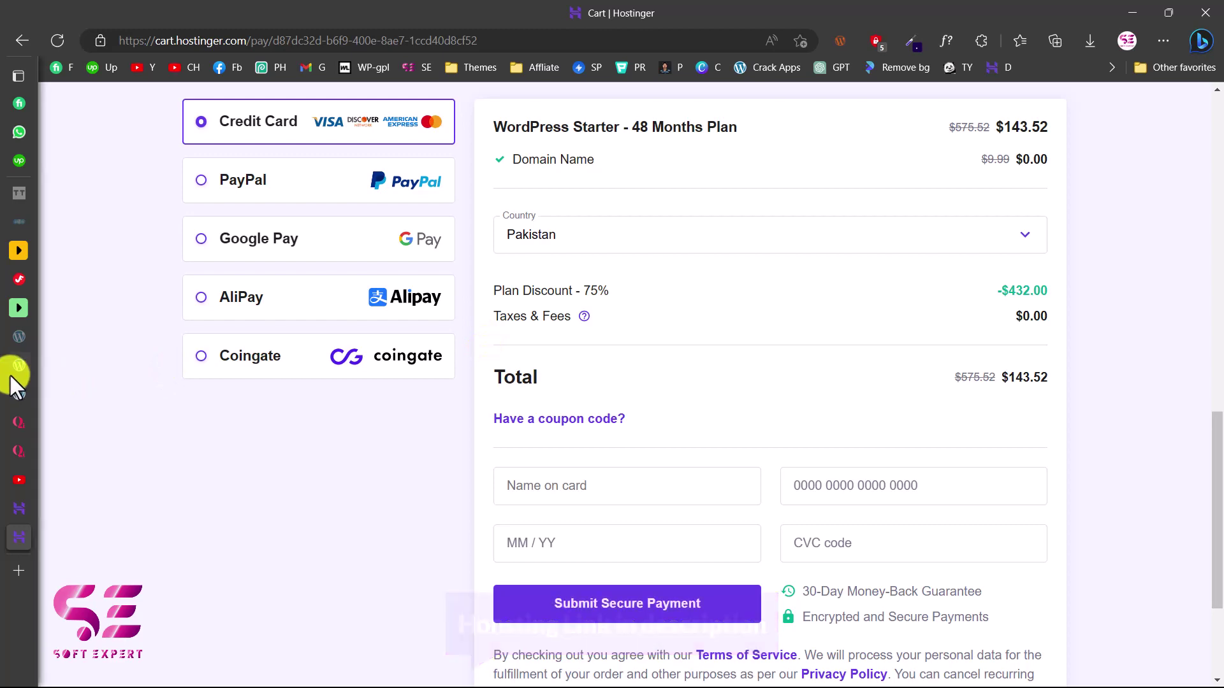
mouse_move(10, 378)
click(72, 391)
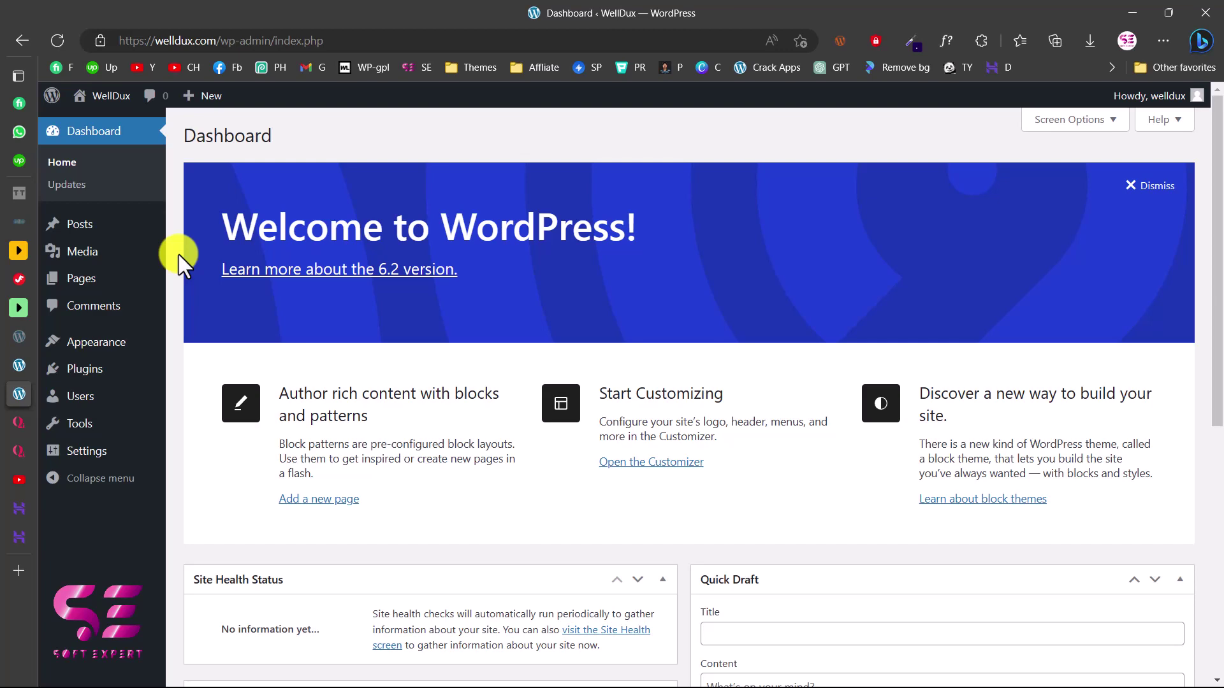
Go to the Qi Theme product page on Qode Interactive's site and download the free version of the theme.
click(20, 450)
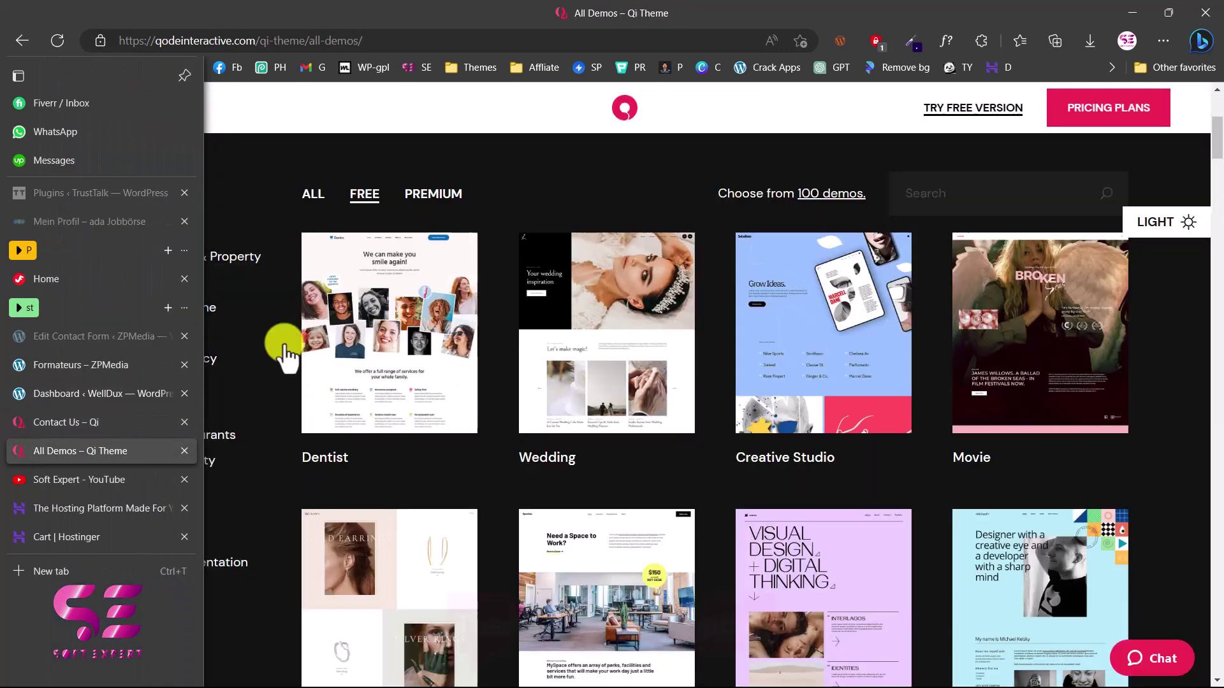
scroll(329, 343, up, 5)
mouse_move(152, 116)
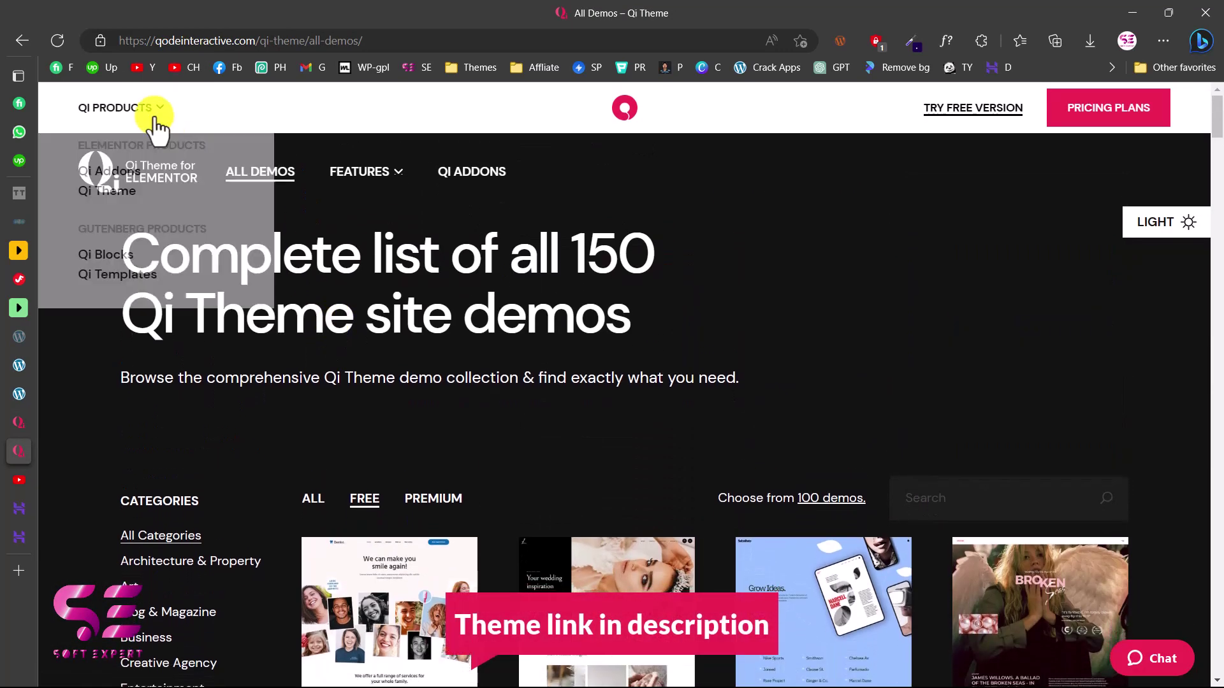
click(122, 193)
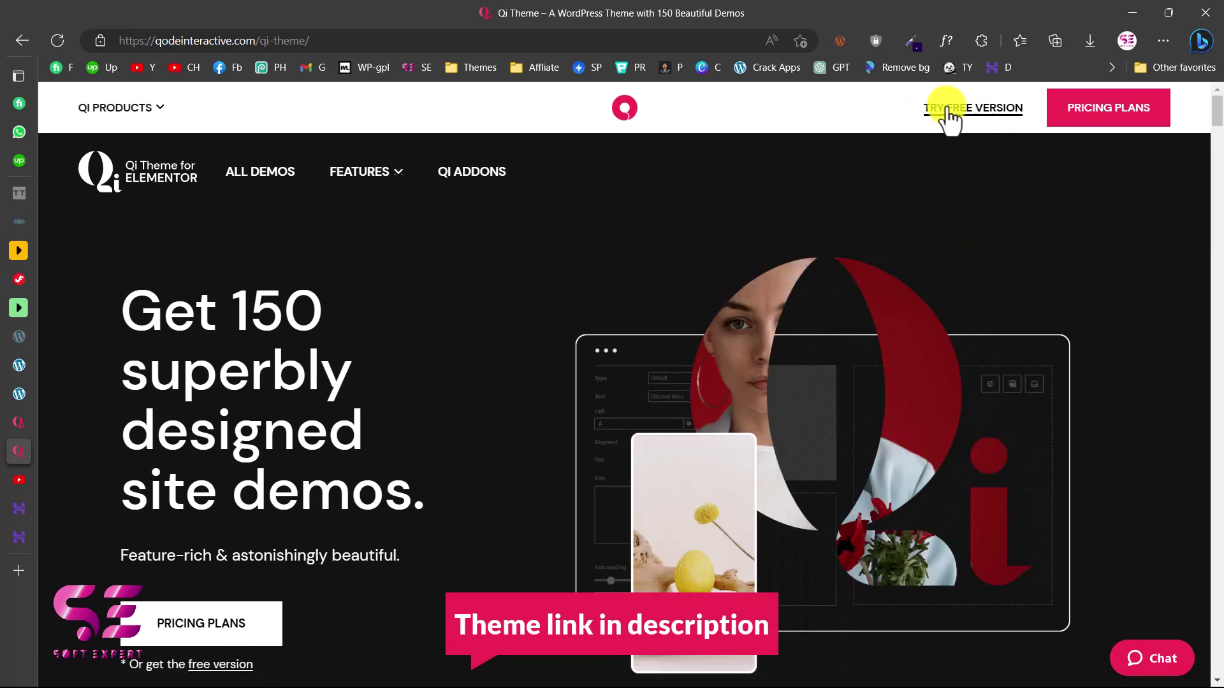
click(950, 118)
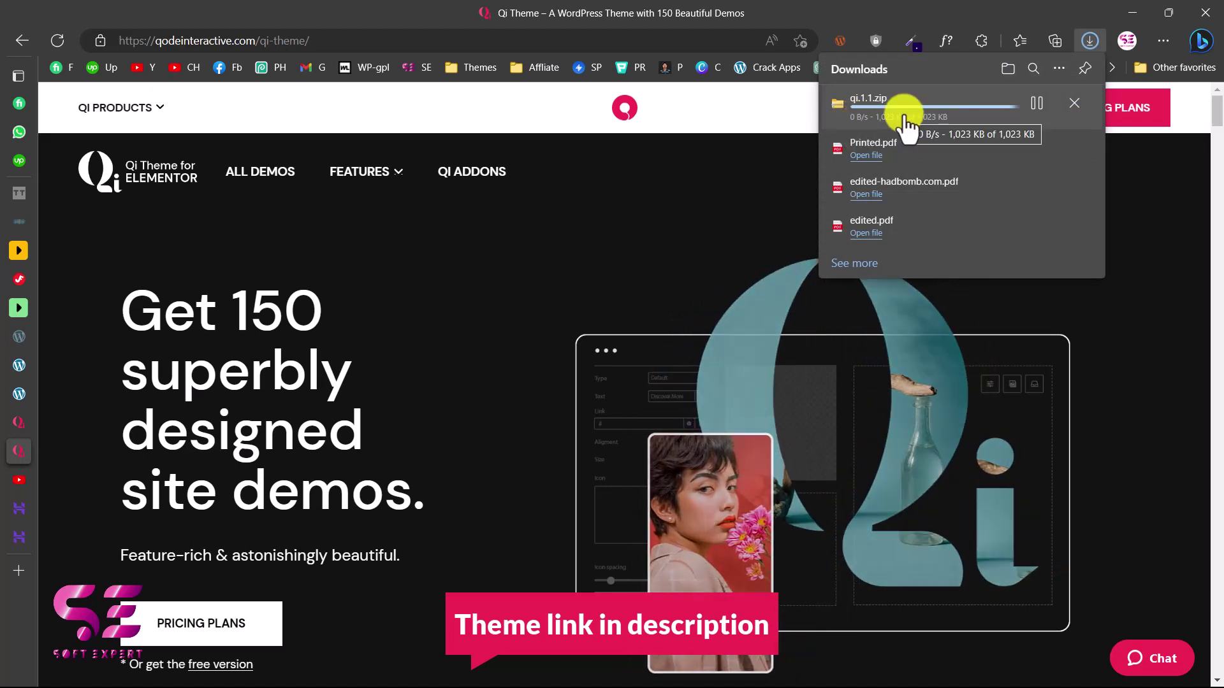
Upload qi.1.1.zip as a new theme on the WellDux WordPress site and install it.
click(18, 394)
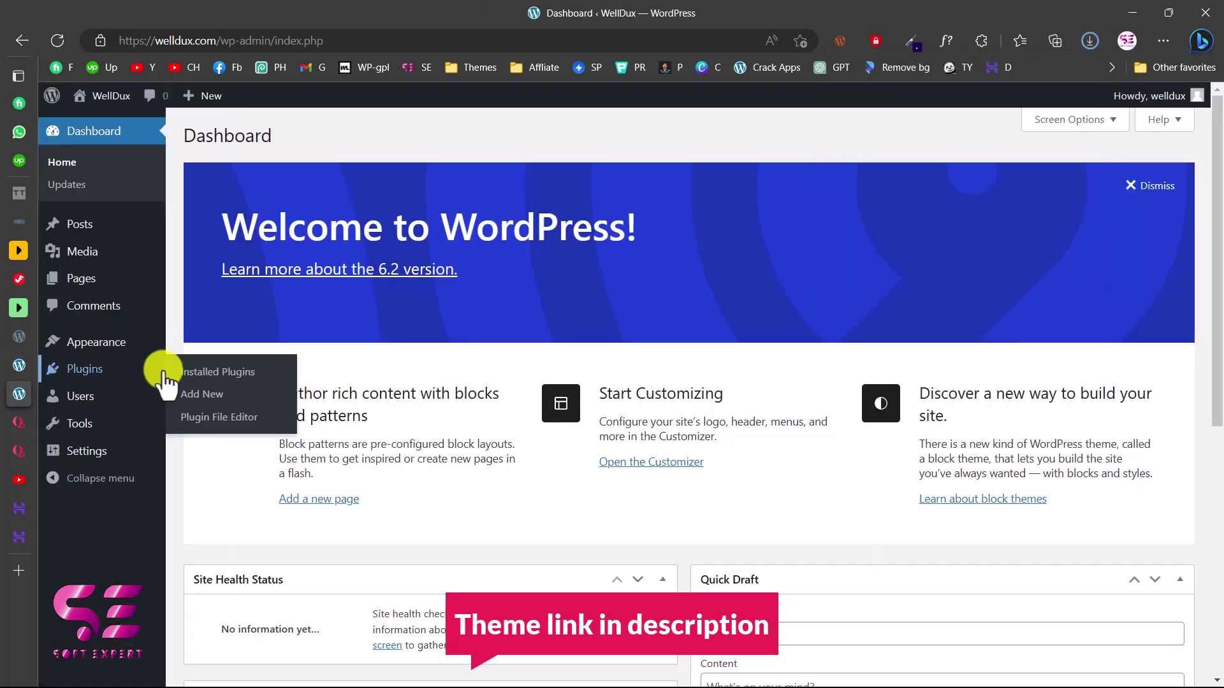
click(190, 347)
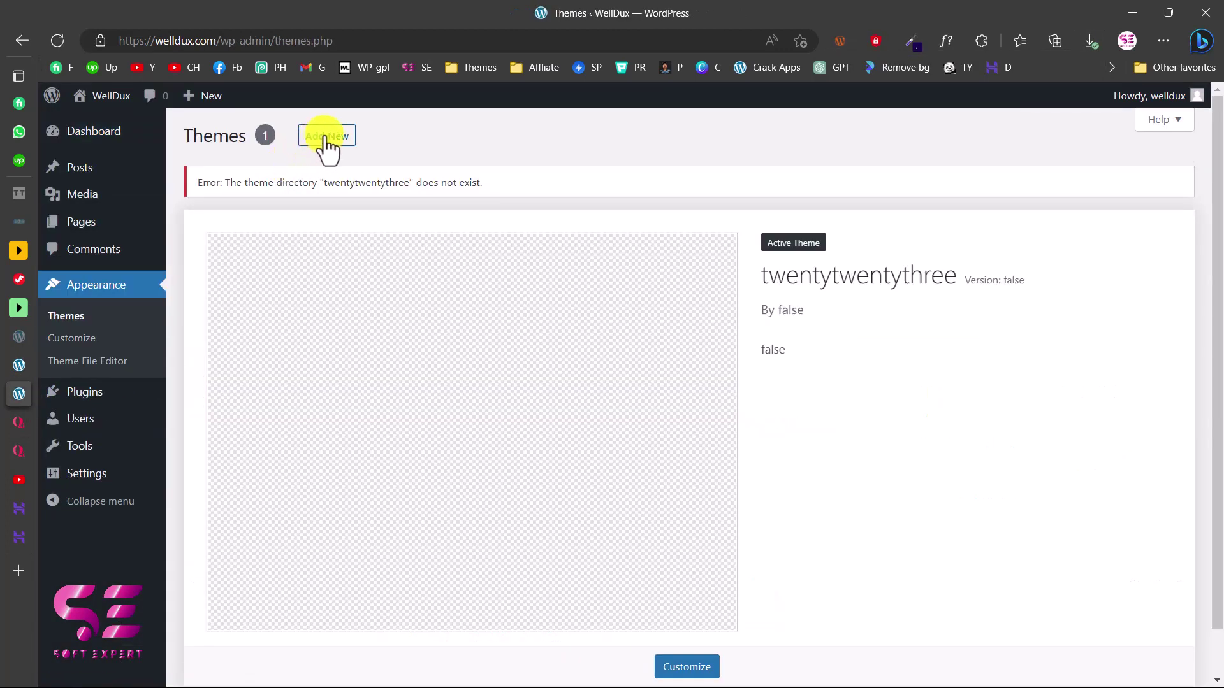
click(327, 136)
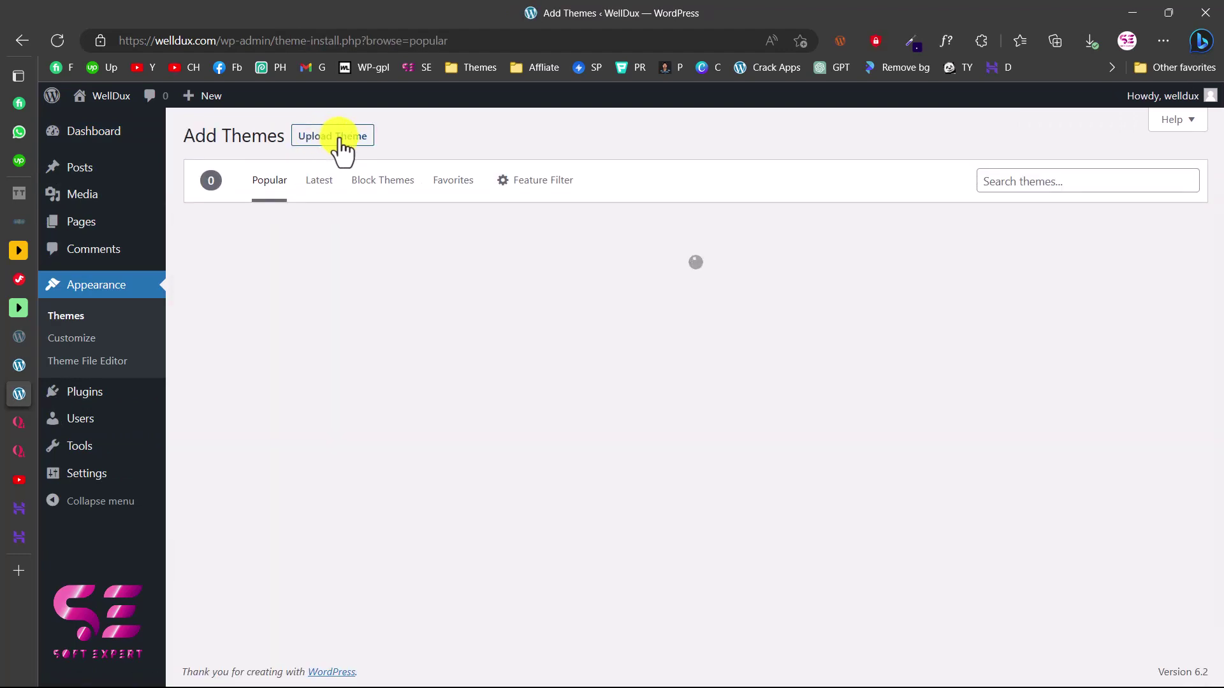
click(337, 139)
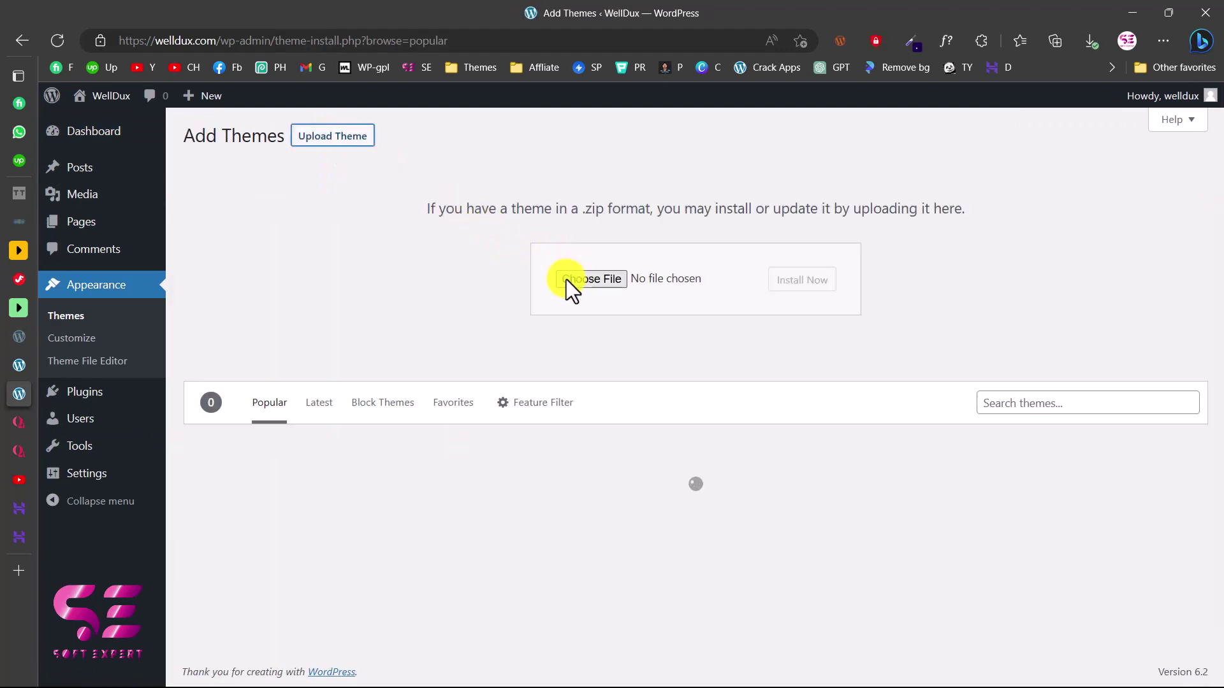
click(1084, 41)
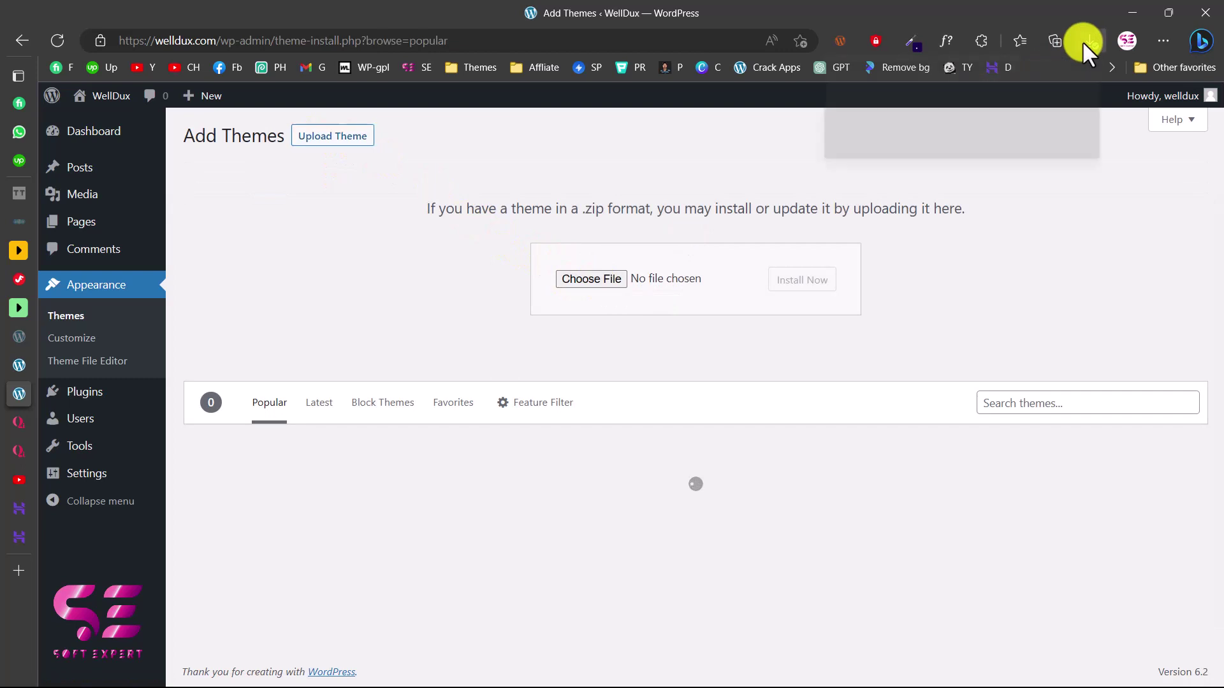
drag(885, 102, 623, 283)
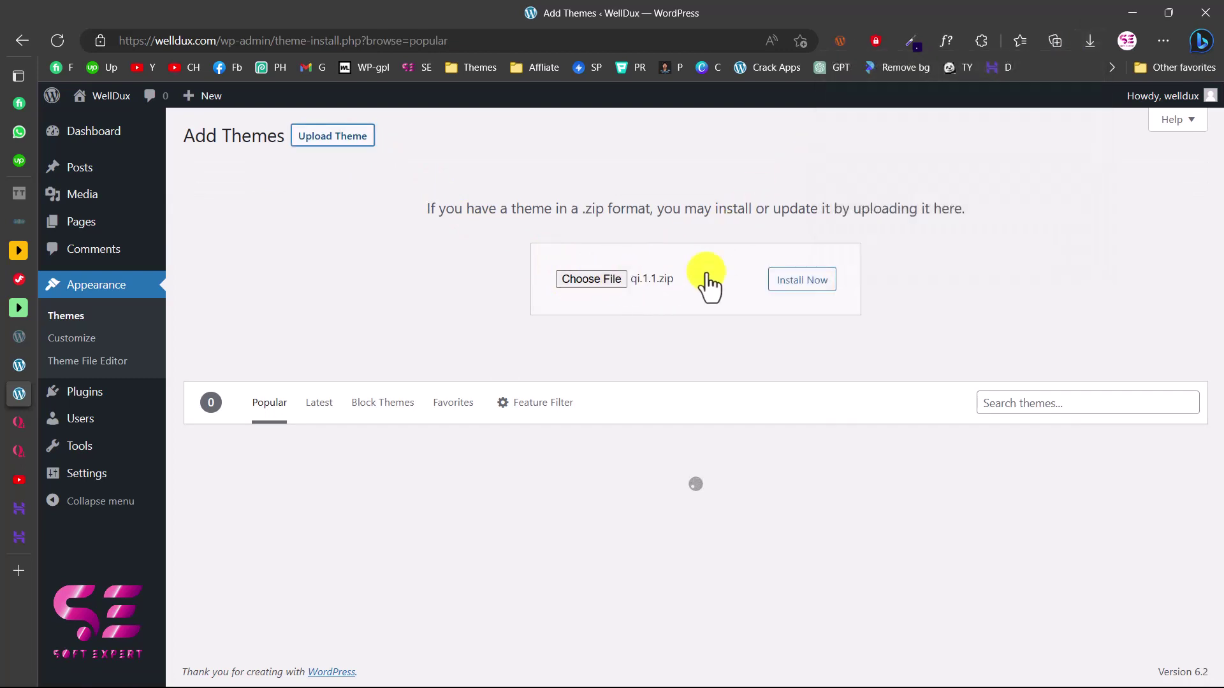
click(807, 283)
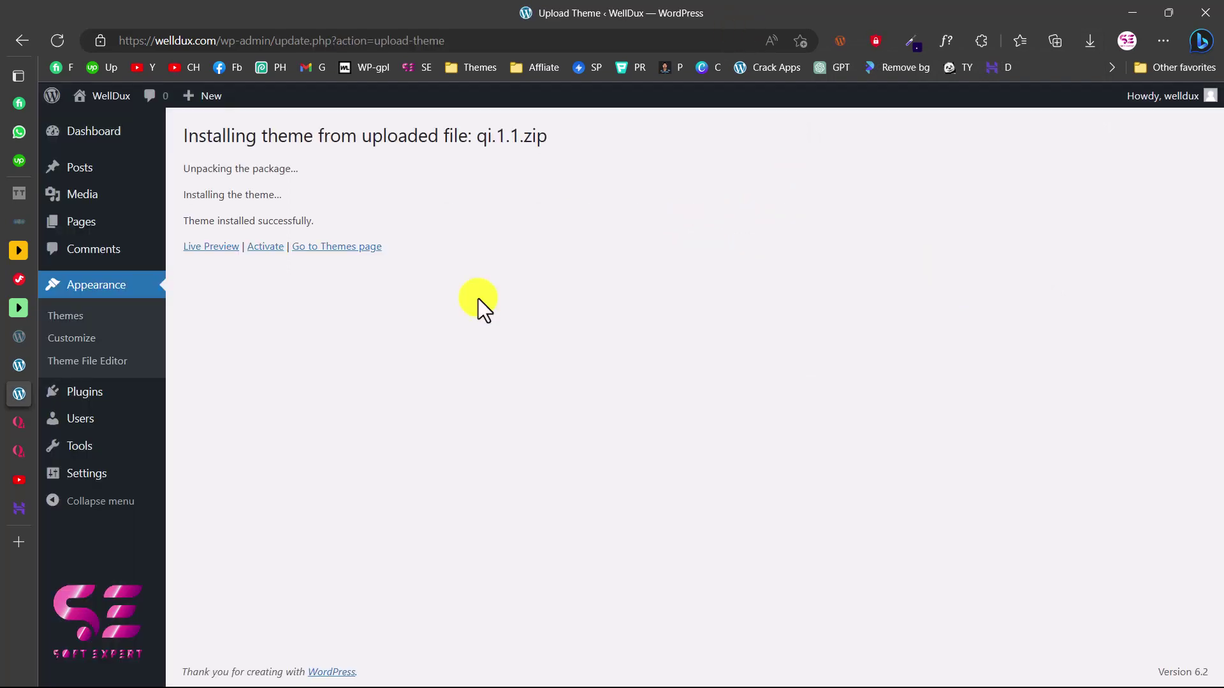
Activate the Qi theme and install its Qode Essential Addons plugin.
click(263, 248)
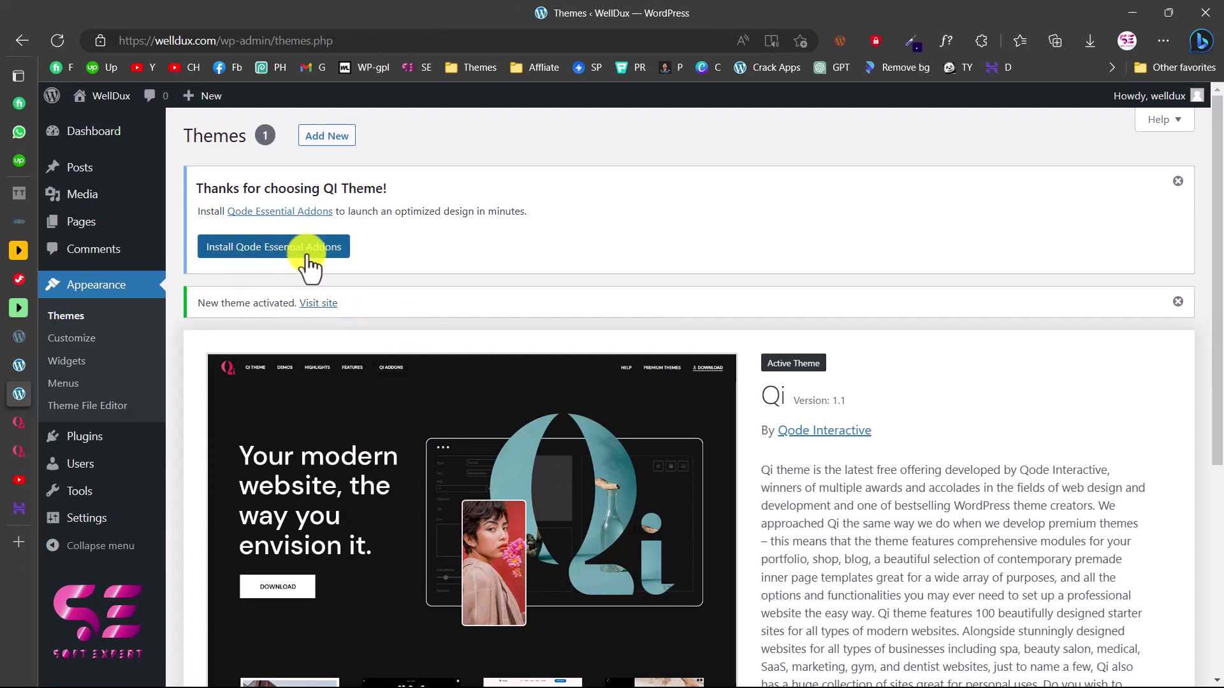
click(285, 249)
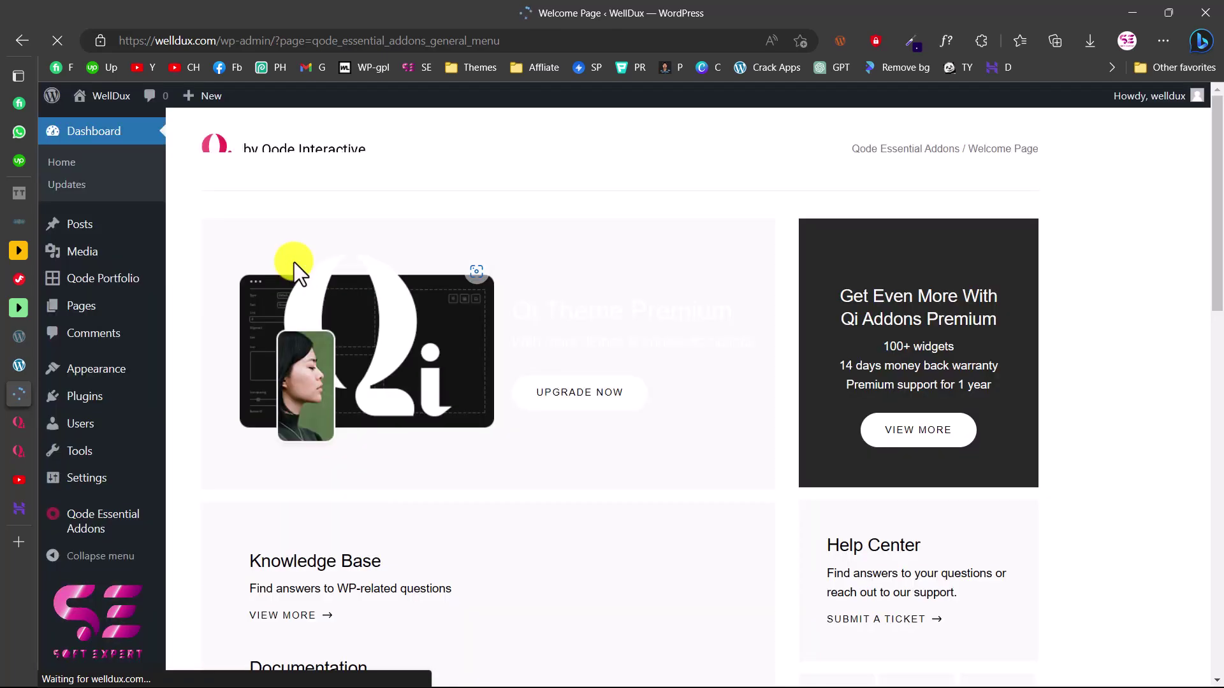
scroll(506, 373, down, 5)
scroll(506, 373, up, 5)
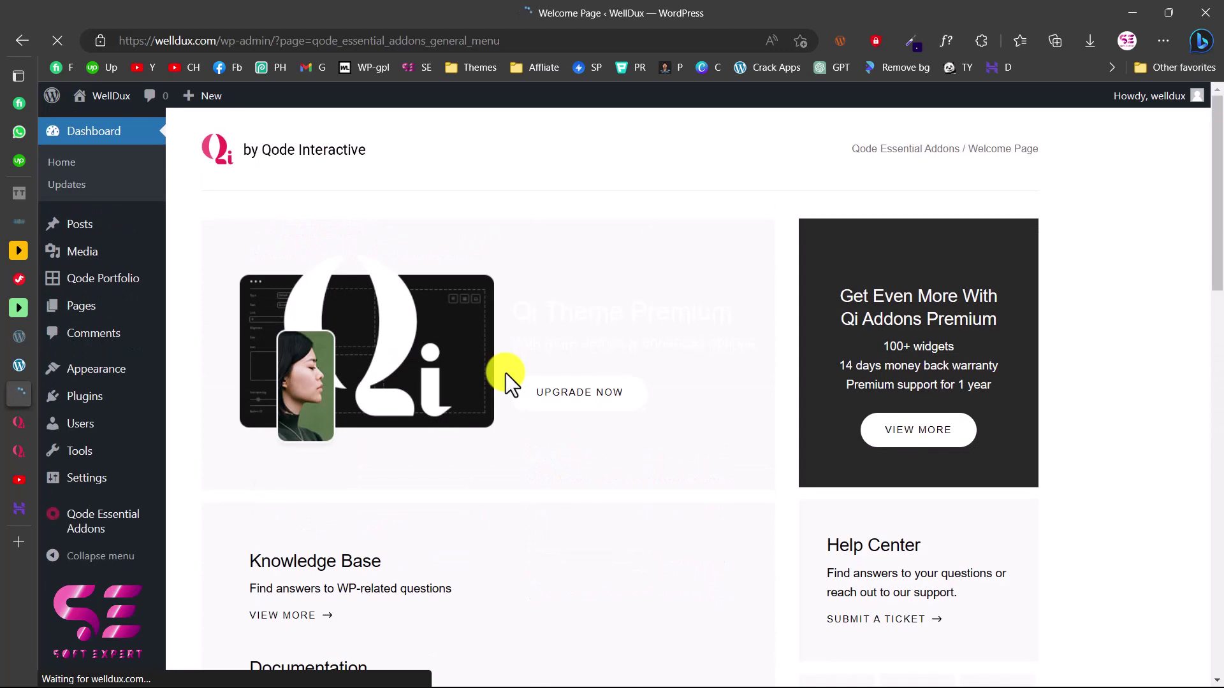
View the WellDux site's front end in a separate browser tab and look over its default homepage.
right_click(111, 98)
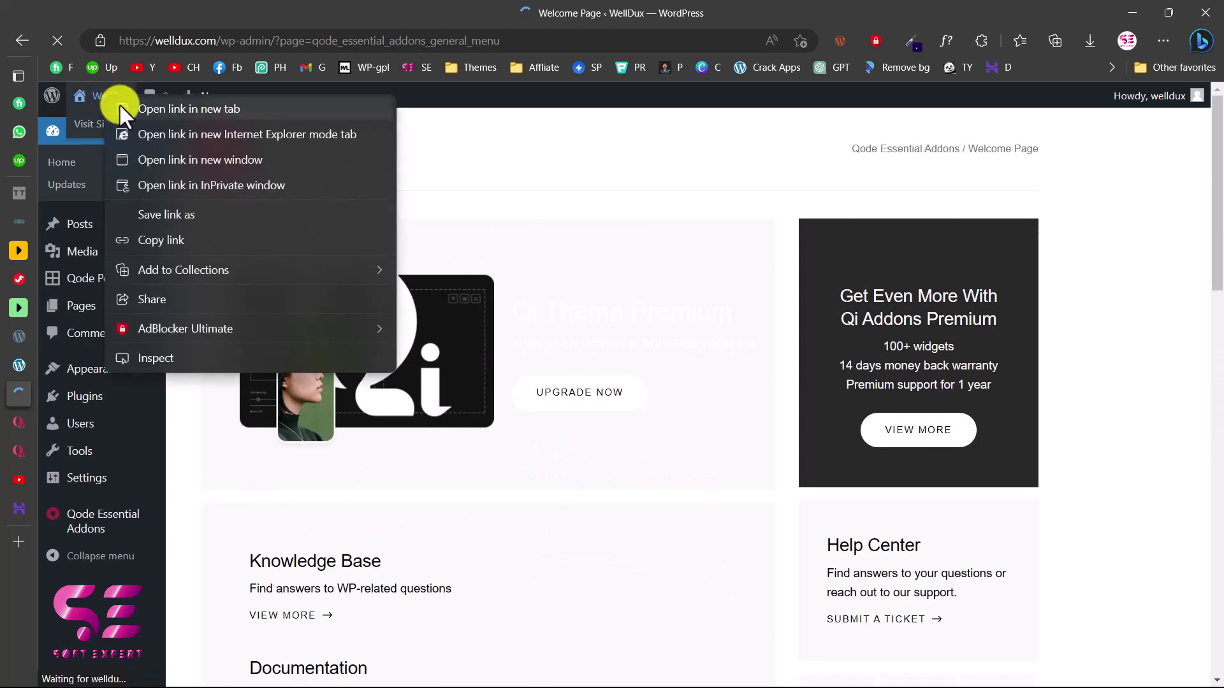
click(124, 105)
click(17, 424)
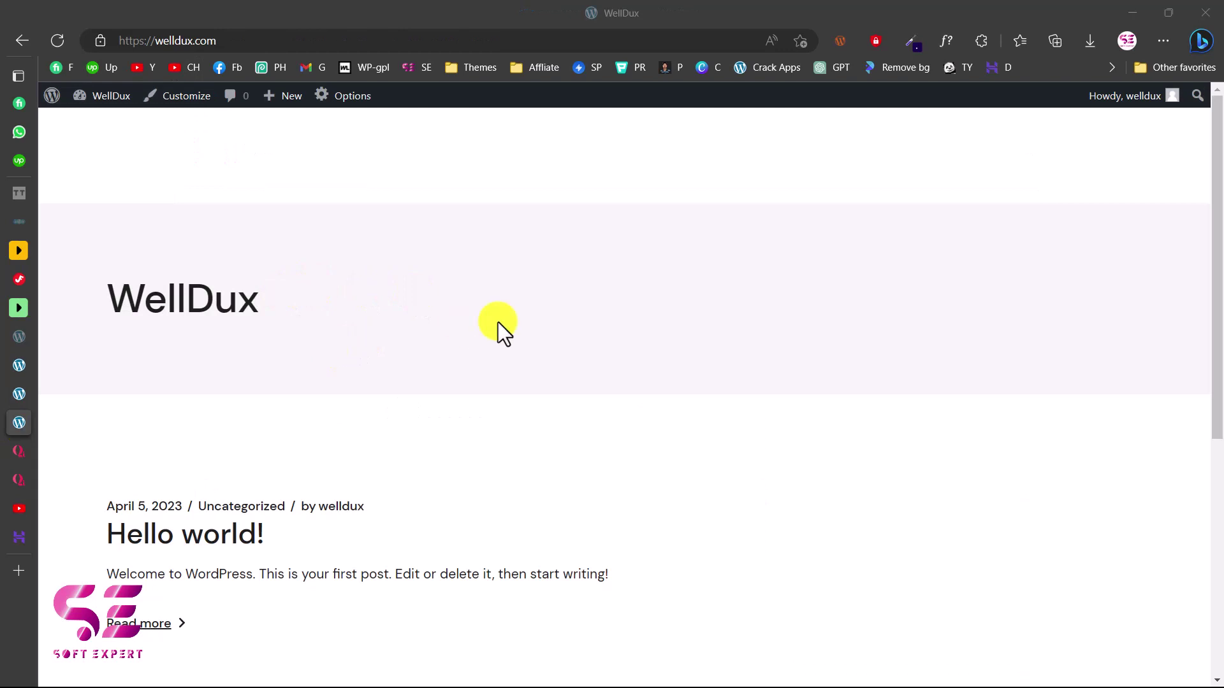
scroll(498, 322, down, 3)
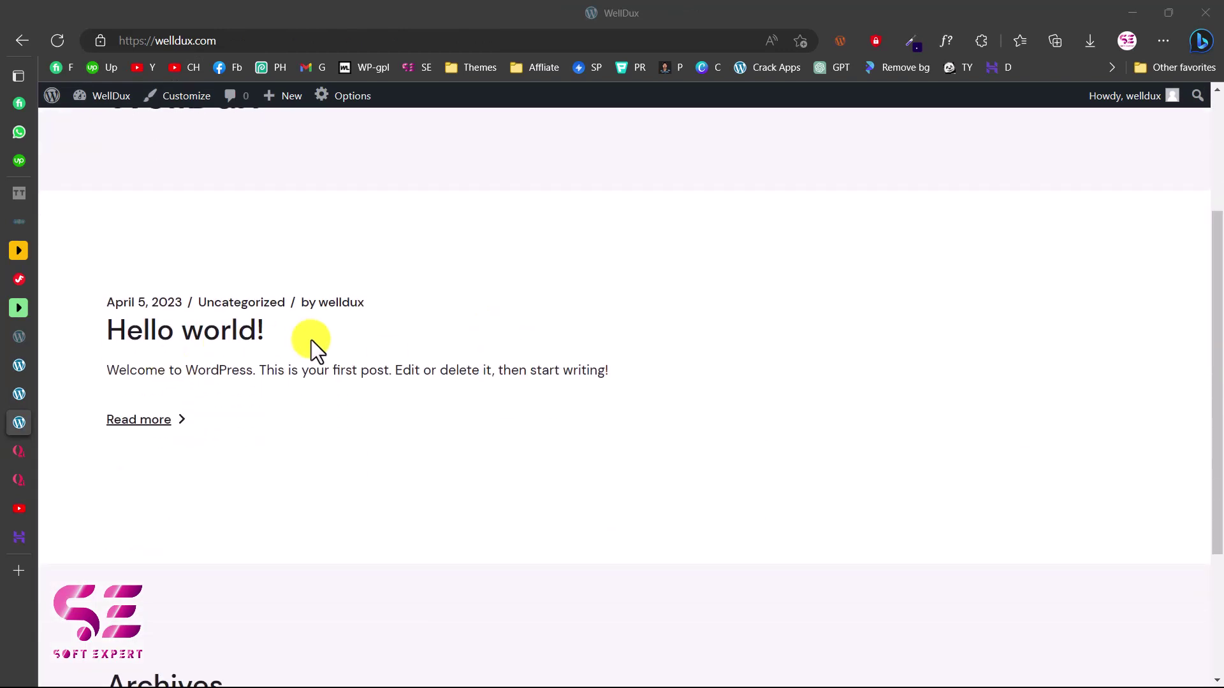
Move the default "Hello world!" post to the trash in the WellDux WordPress admin.
click(72, 390)
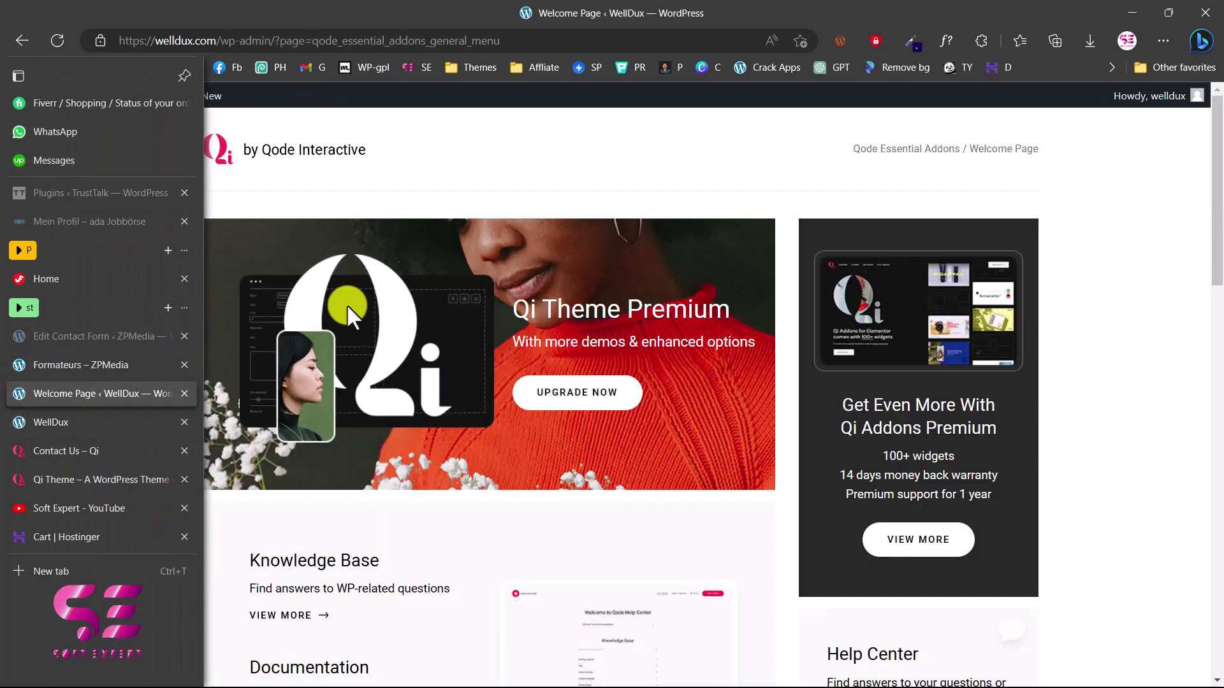
mouse_move(76, 258)
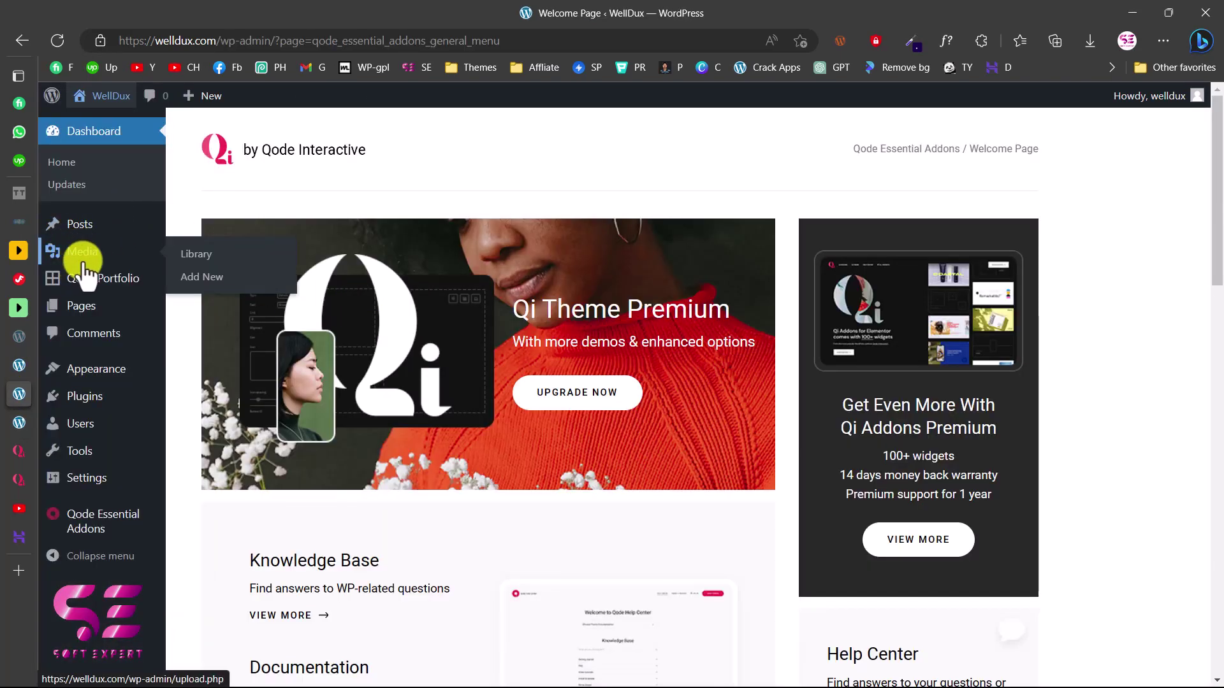
click(100, 230)
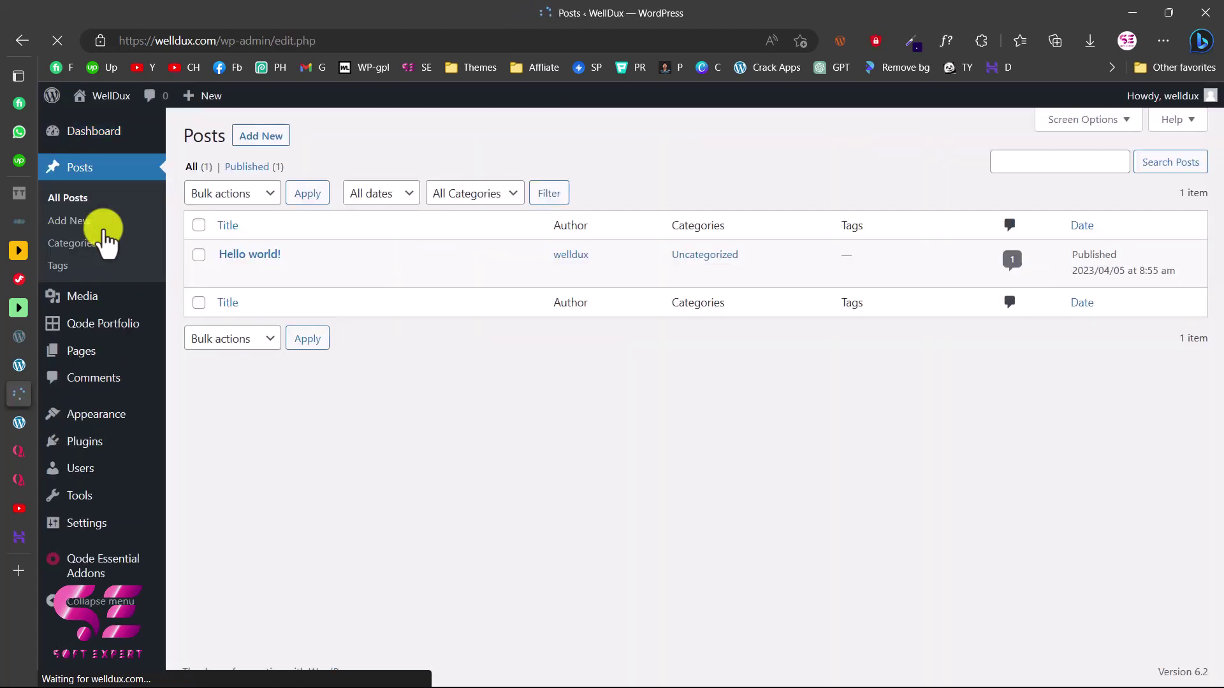
mouse_move(240, 262)
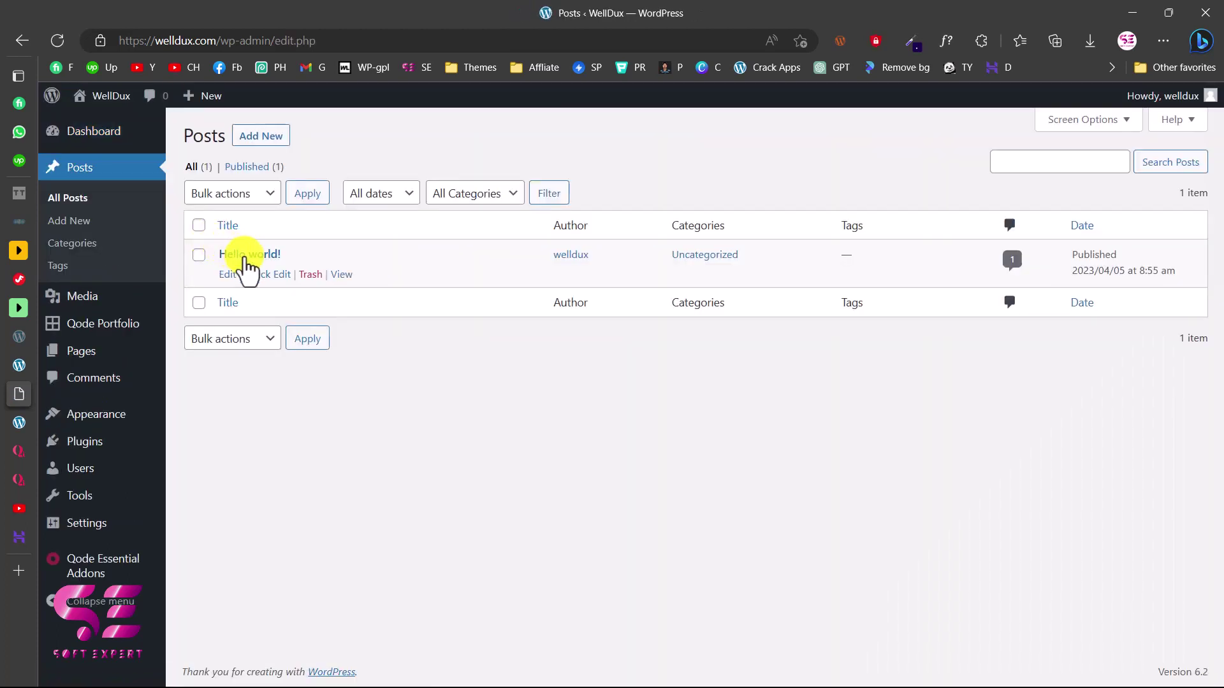
click(310, 276)
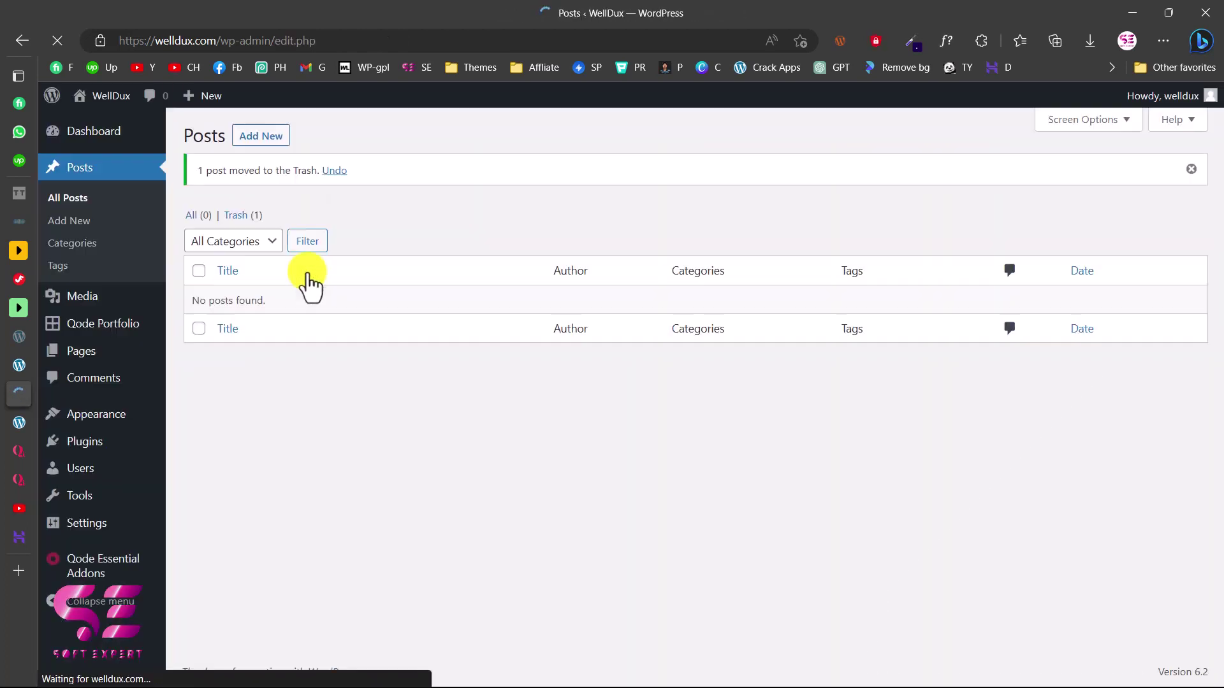
Return to the Nextapp demo, look over its Contact Us page and go to the demo's homepage.
click(19, 451)
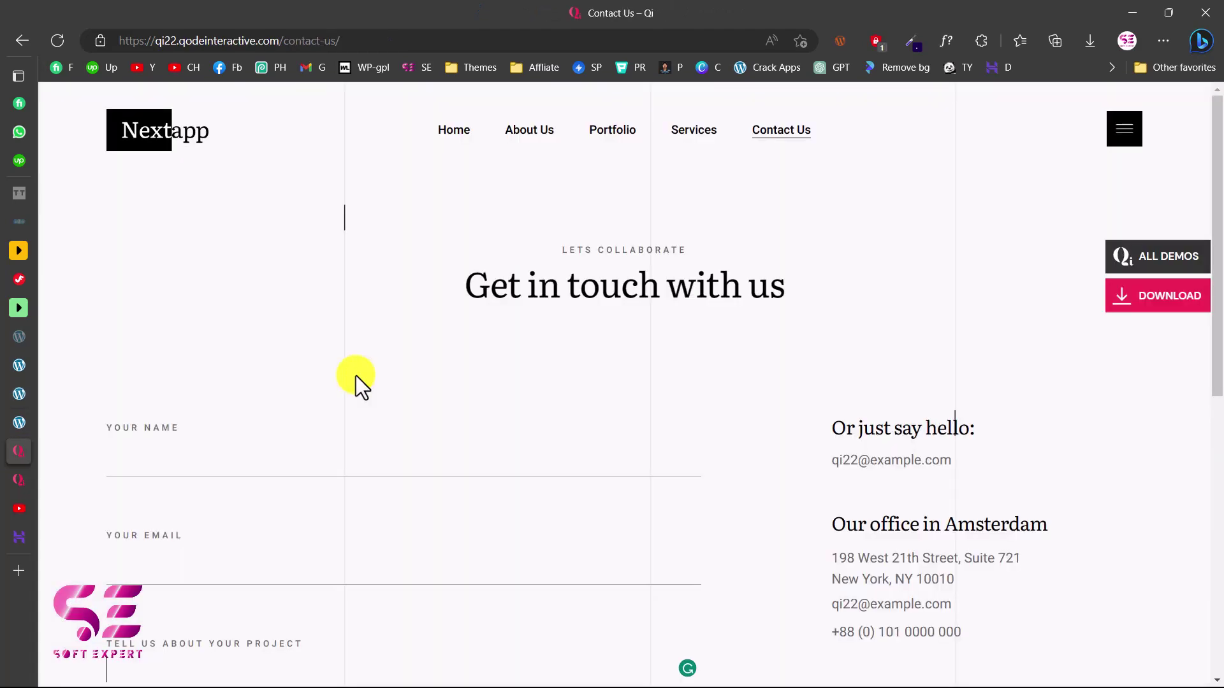
scroll(356, 376, down, 5)
scroll(355, 376, up, 5)
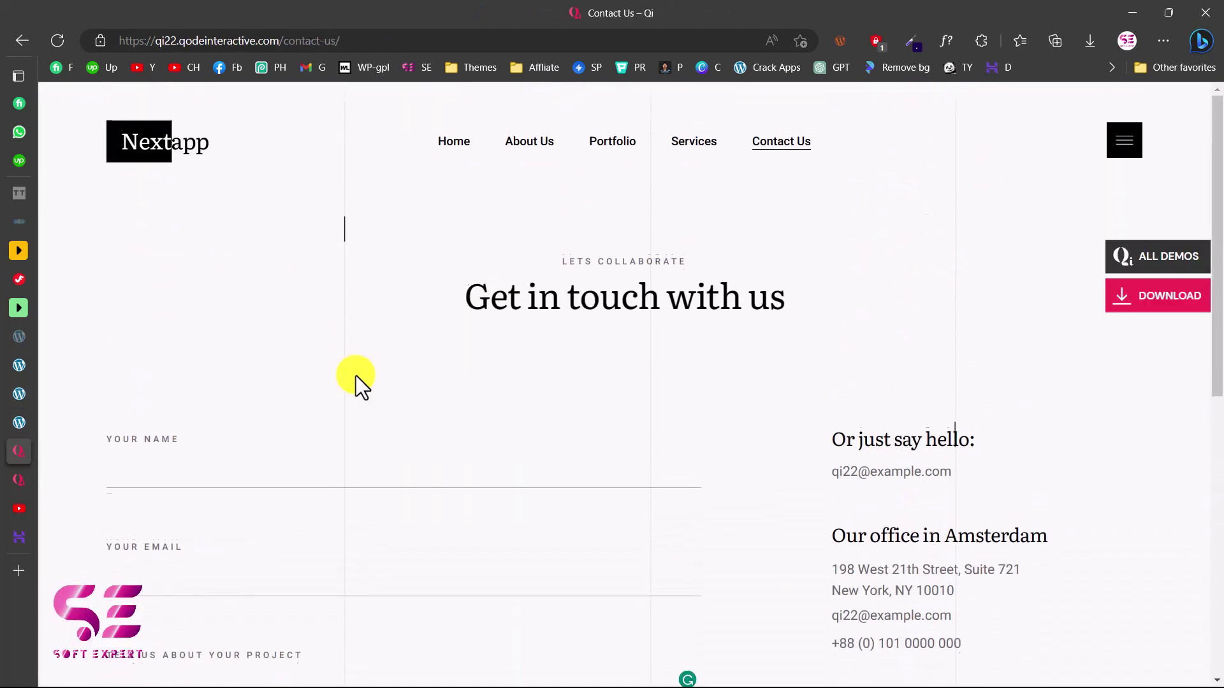
click(183, 150)
Open the demo import page of Qode Essential Addons in the WellDux WordPress admin.
mouse_move(23, 415)
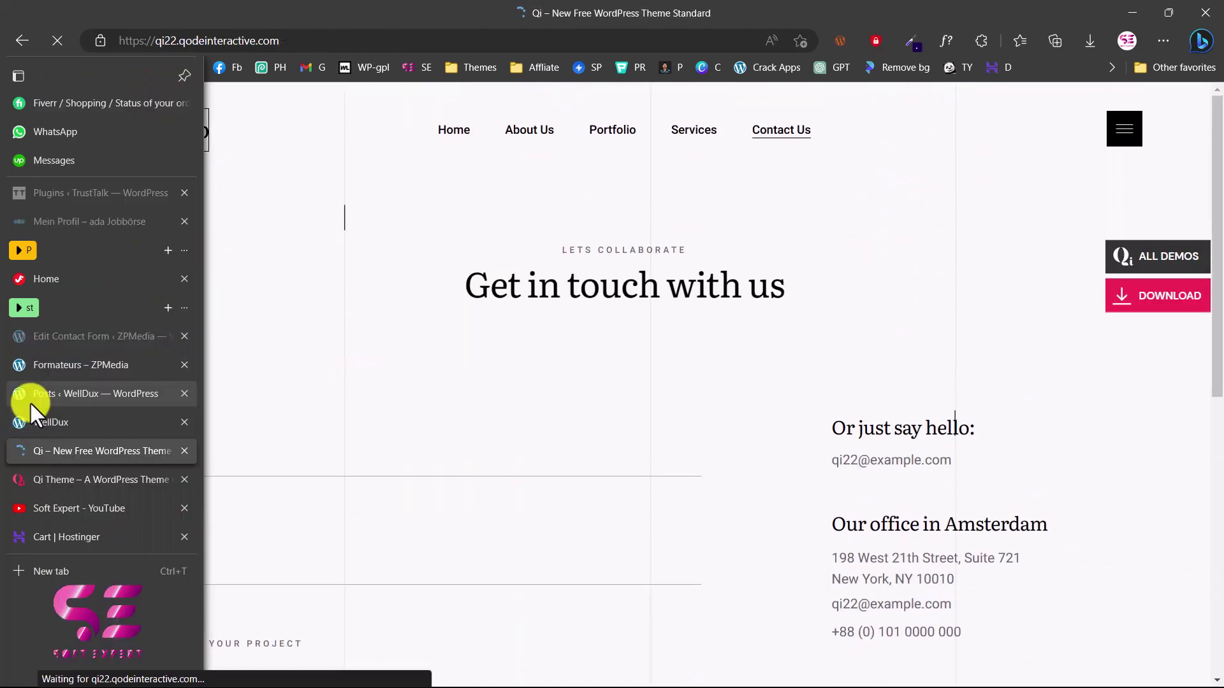
click(63, 394)
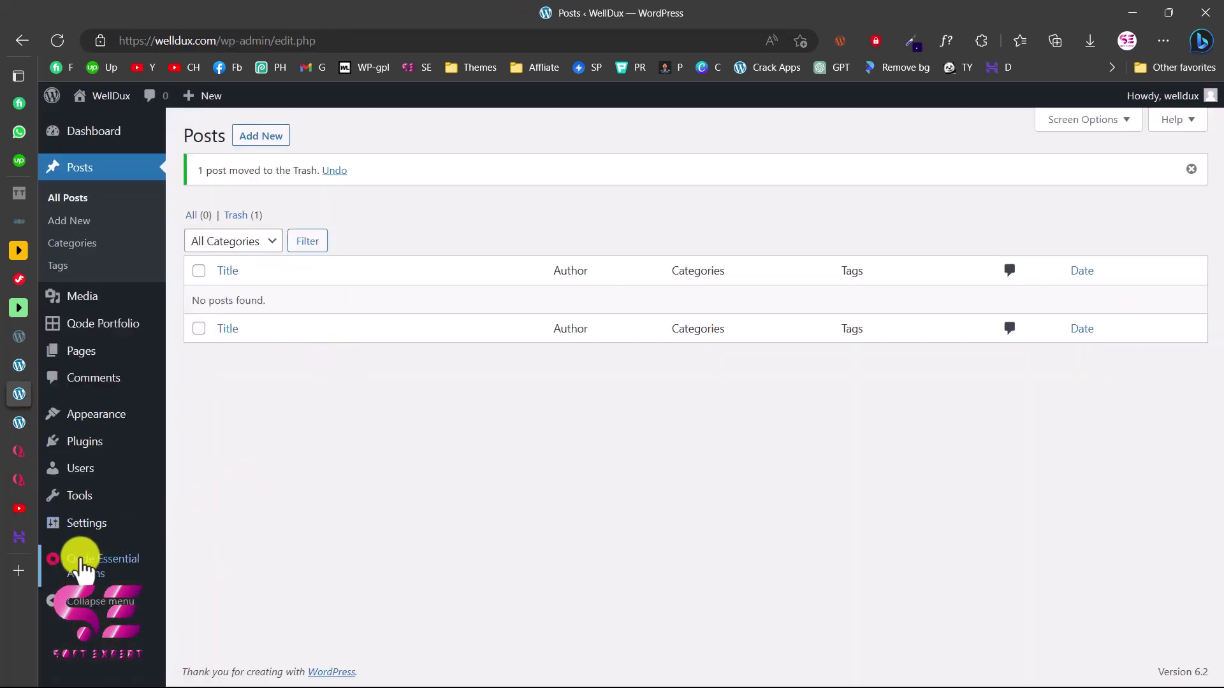
mouse_move(81, 564)
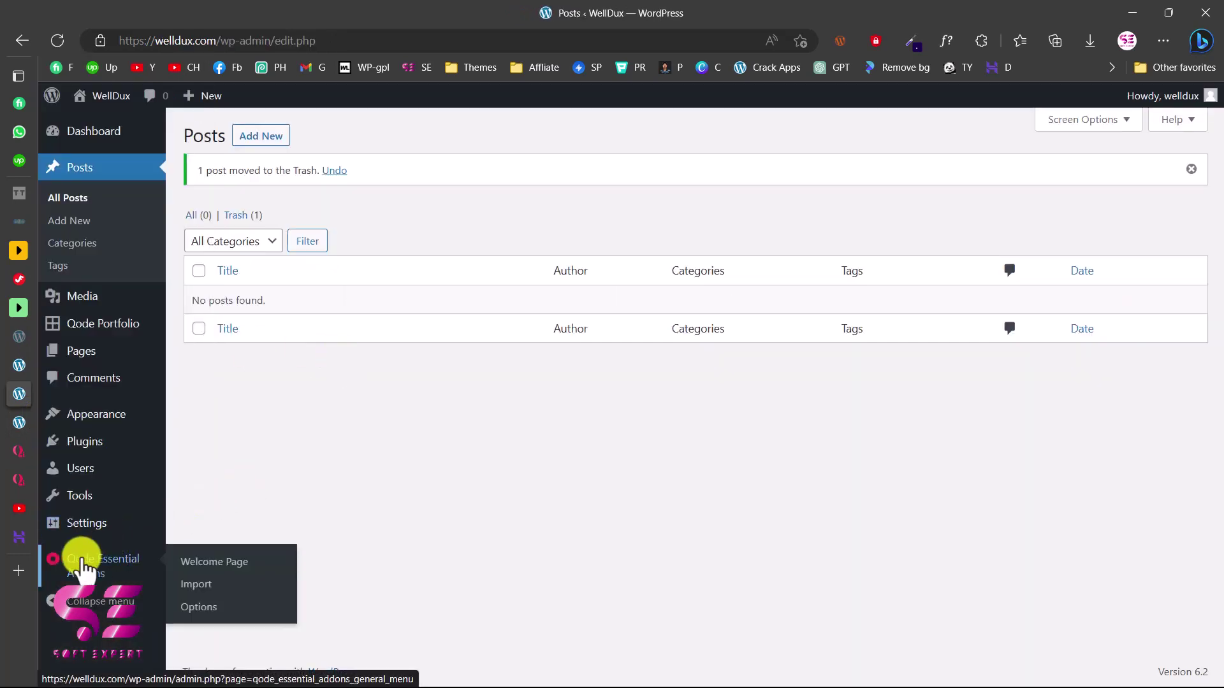
click(194, 586)
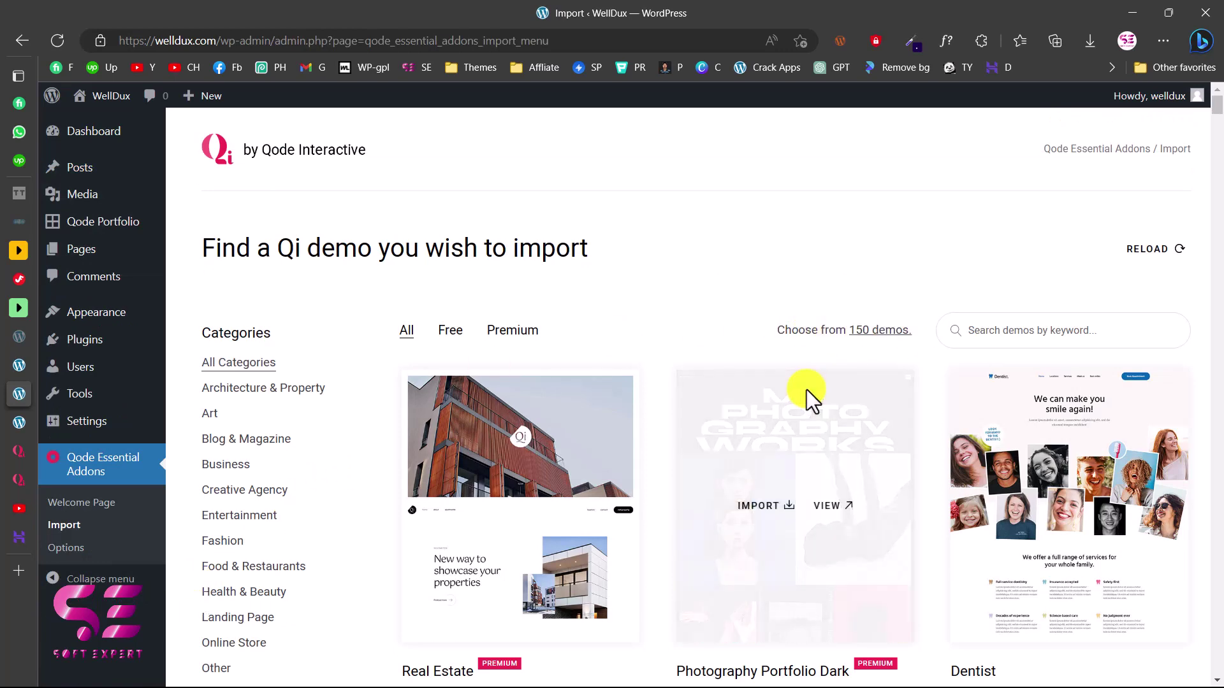
scroll(701, 414, down, 2)
scroll(638, 443, up, 1)
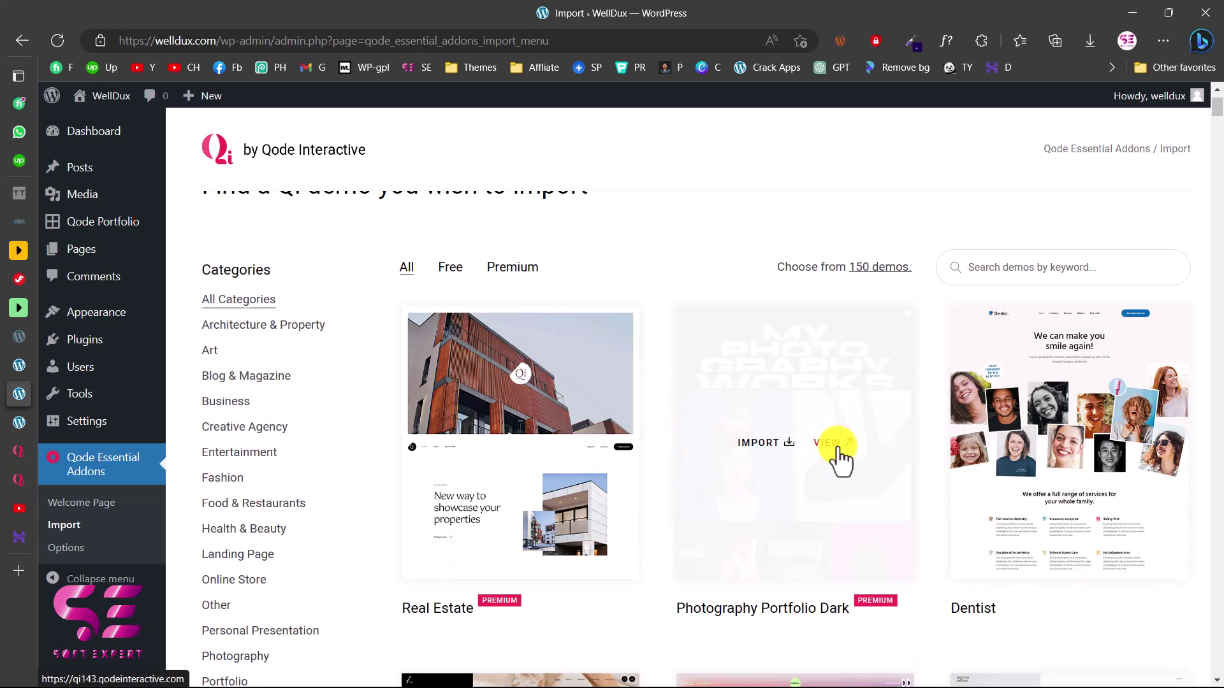
Filter the importable Qi demos to the free ones and browse through their thumbnails.
click(451, 269)
scroll(663, 398, down, 6)
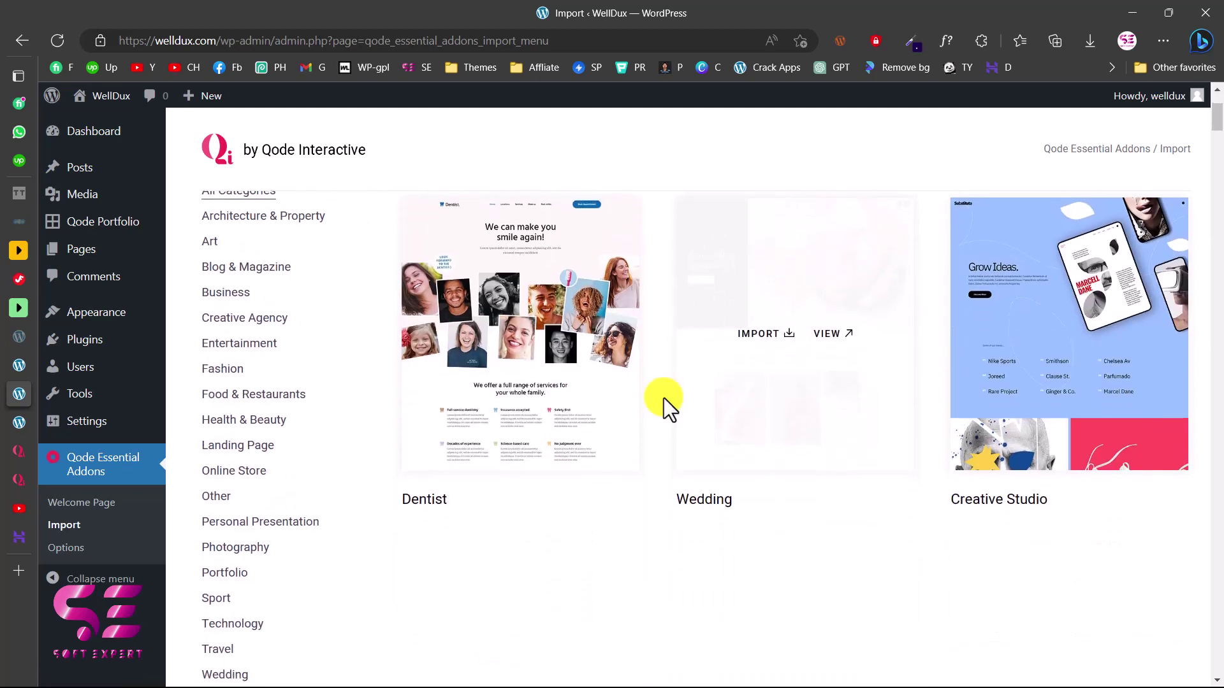
scroll(664, 398, down, 2)
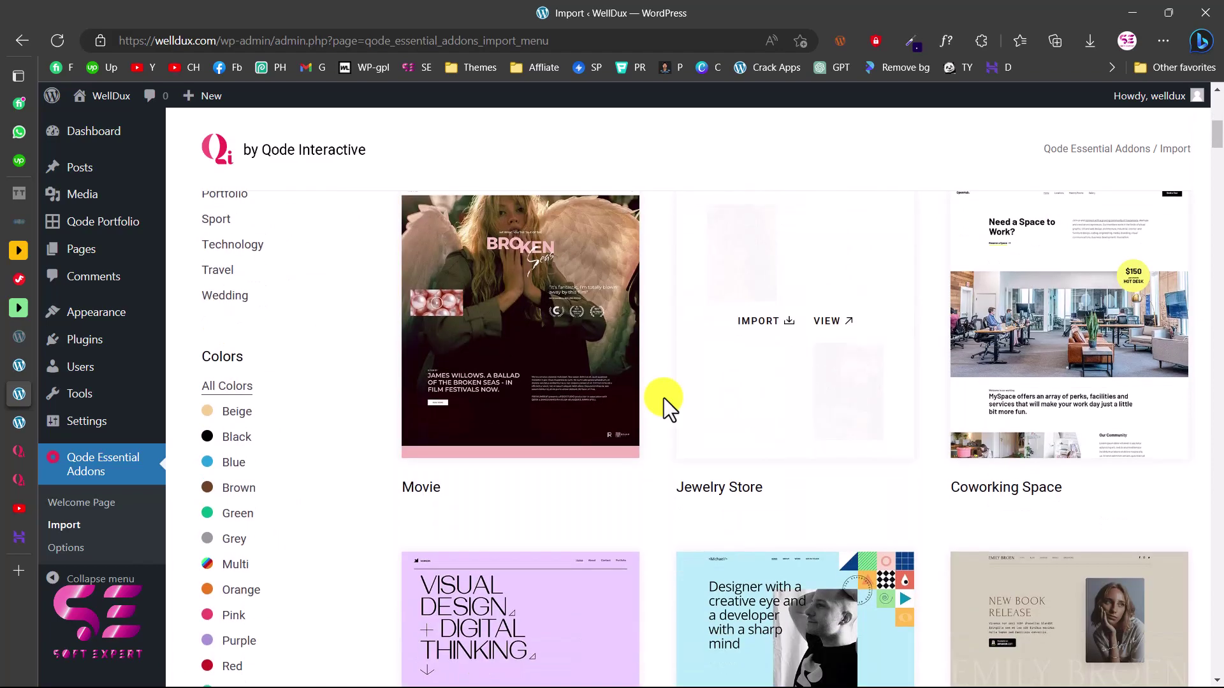
drag(1217, 128, 1218, 390)
mouse_move(826, 393)
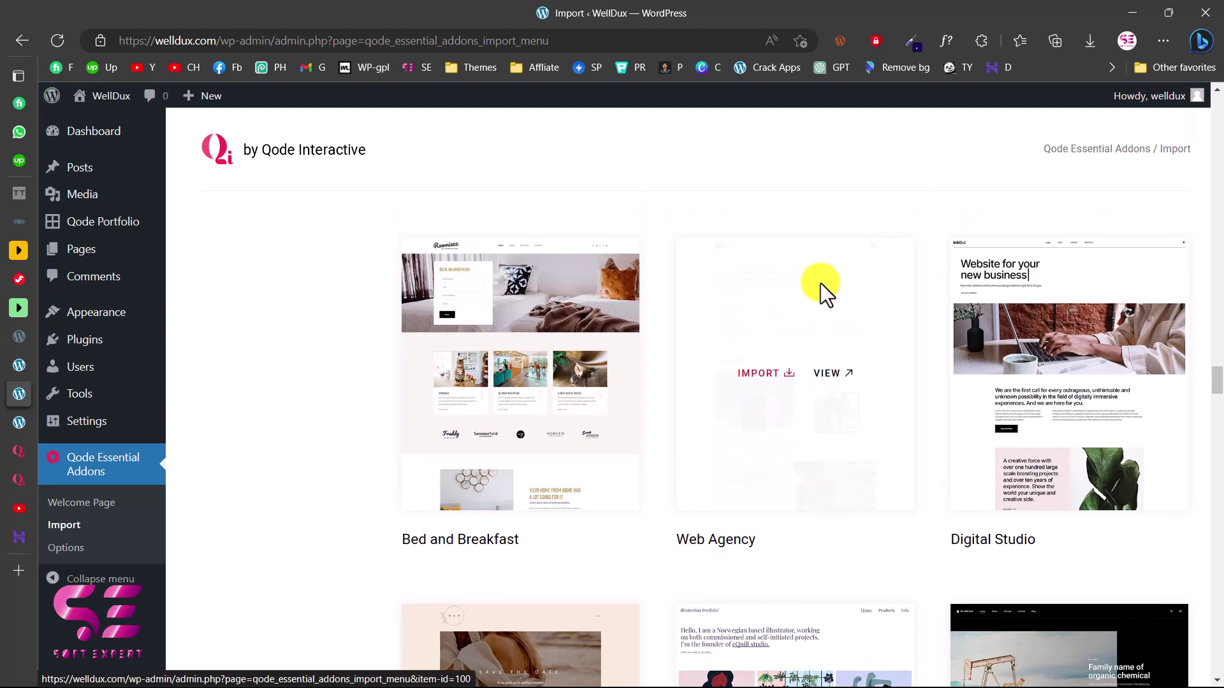
Choose the Web Agency demo for import and install its missing plugins: Qi Addons For Elementor, Custom Twitter Feeds and HubSpot.
click(768, 382)
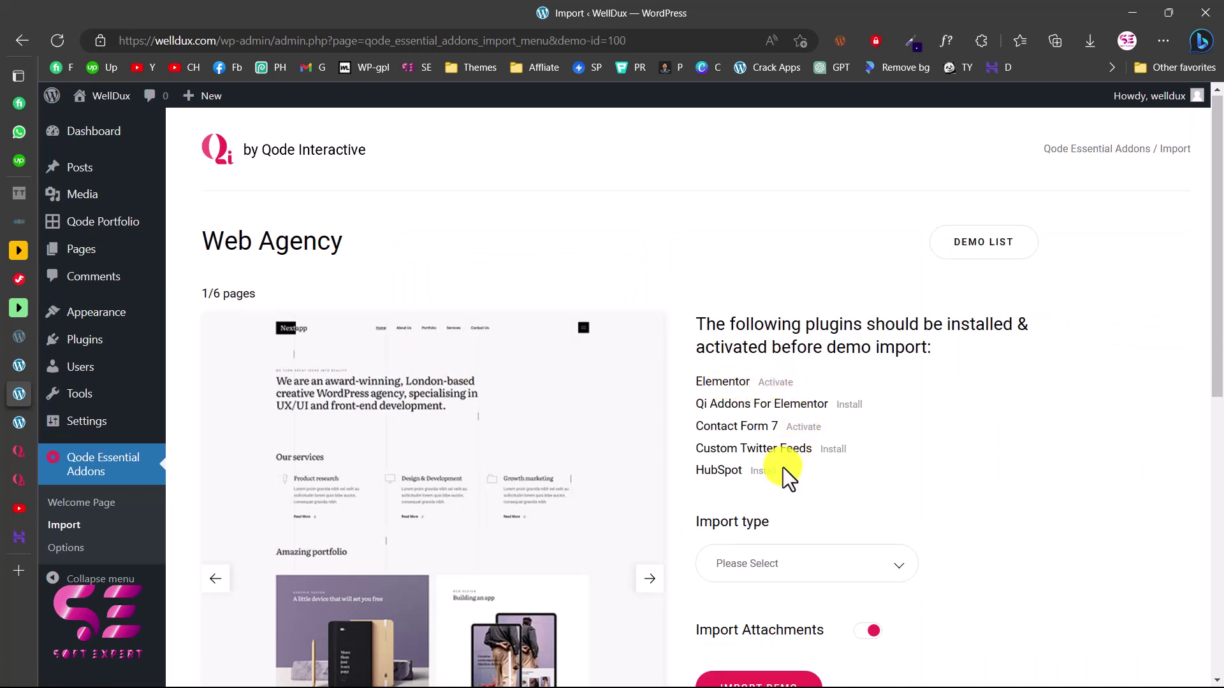
scroll(783, 468, down, 1)
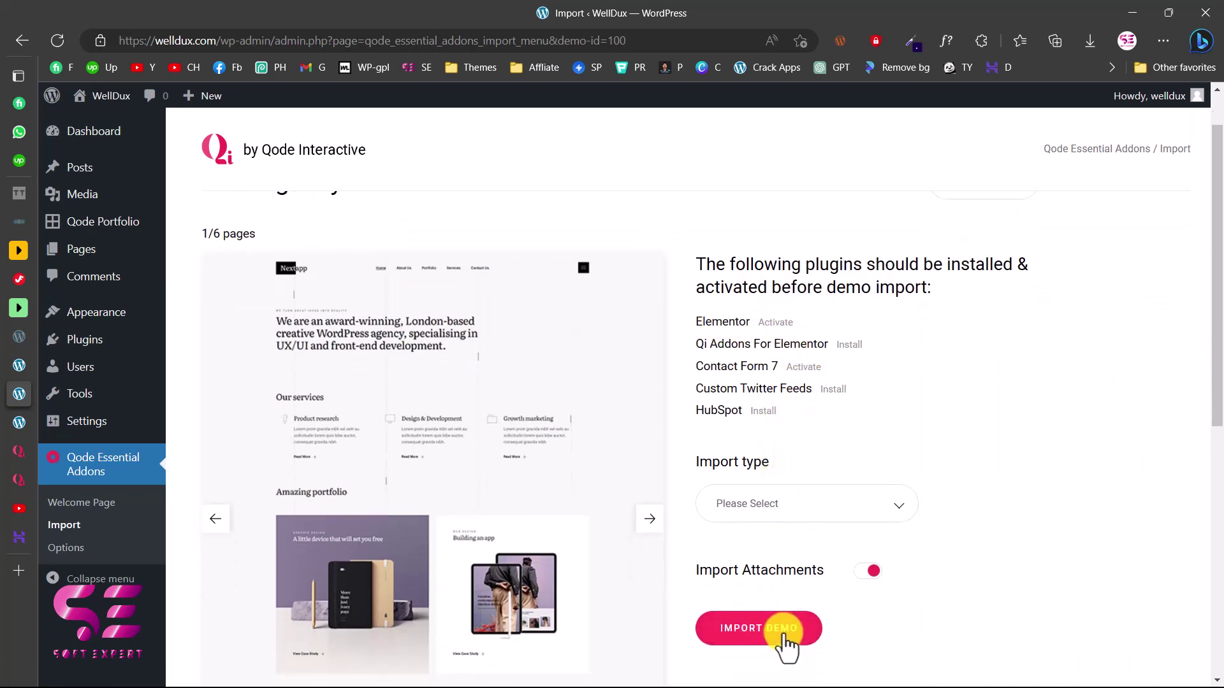
scroll(779, 417, up, 1)
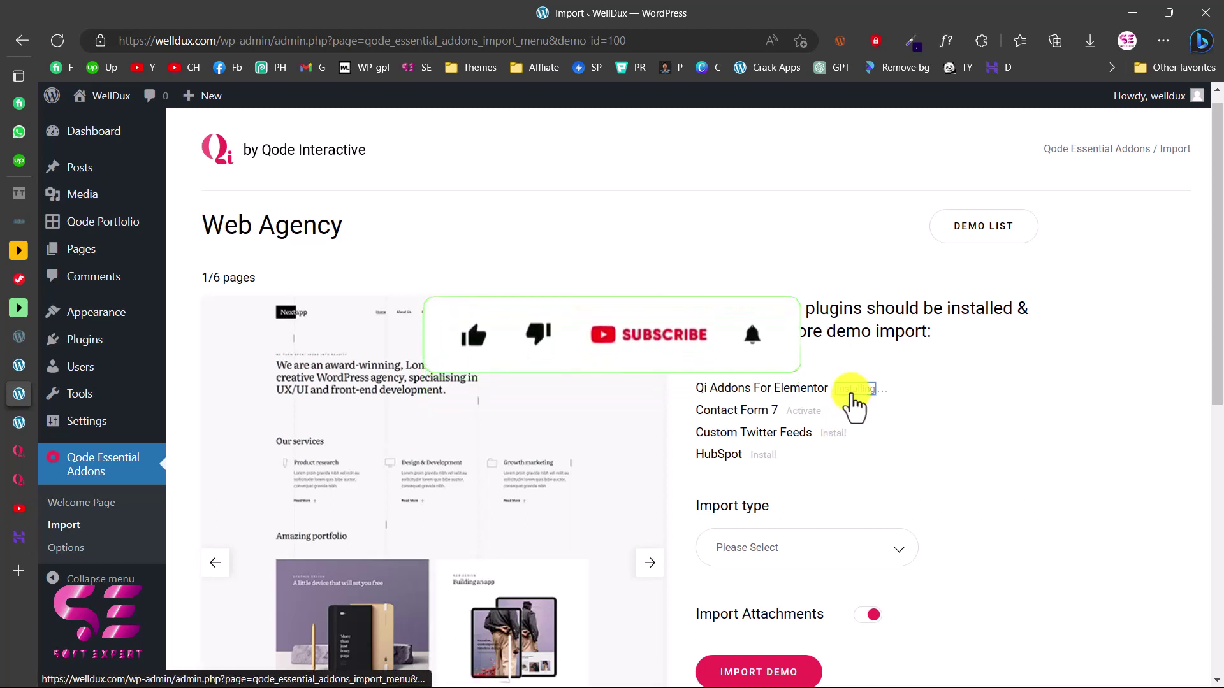
click(837, 433)
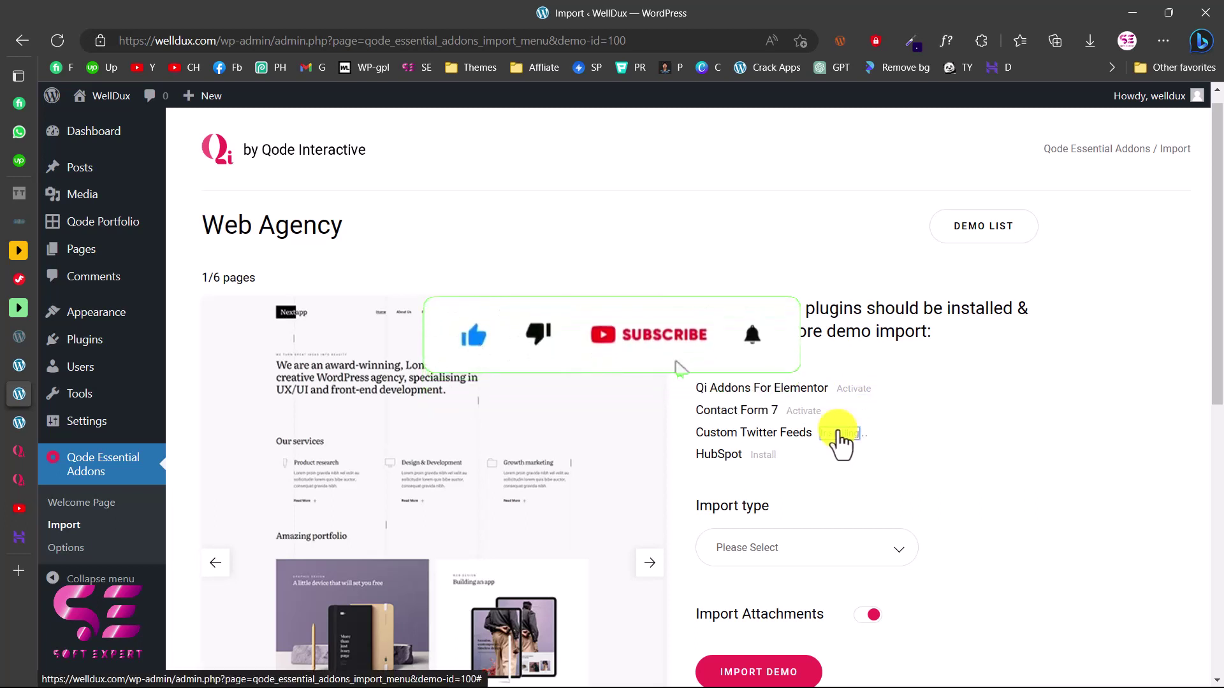
click(762, 455)
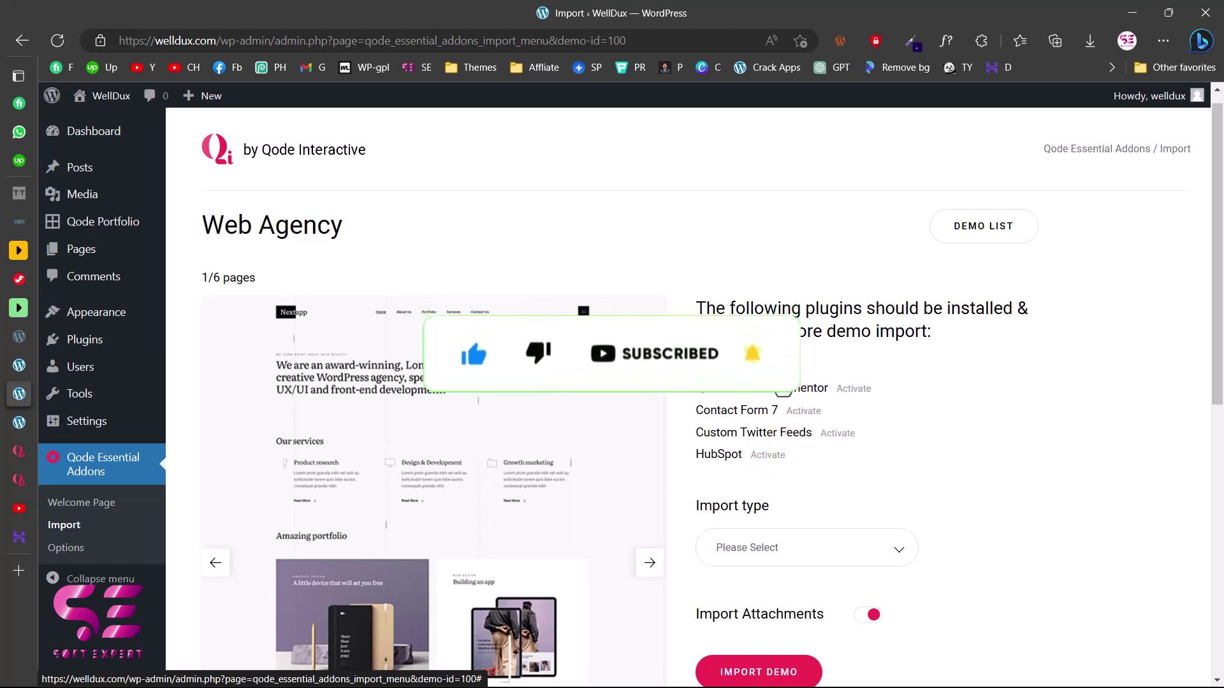
Activate all the plugins the demo requires: Elementor, Qi Addons For Elementor, Contact Form 7, Custom Twitter Feeds and HubSpot.
click(855, 387)
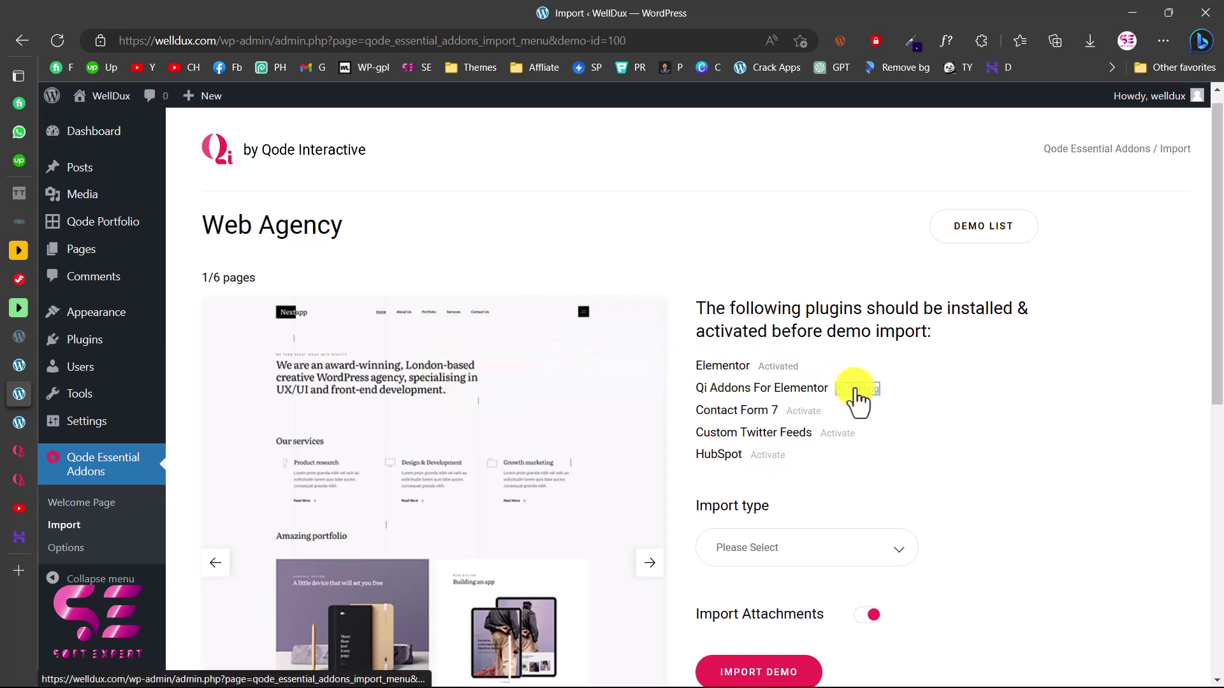
click(807, 411)
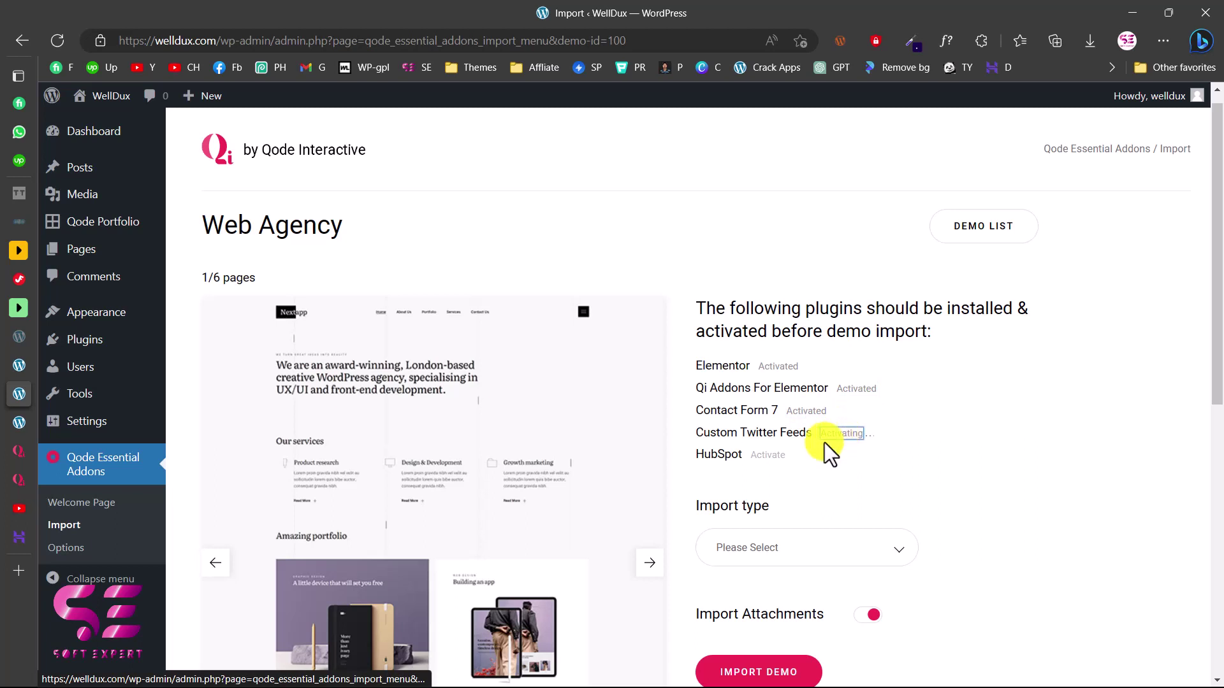
click(771, 455)
Import the Web Agency demo with import type All and attachments included.
scroll(828, 453, down, 2)
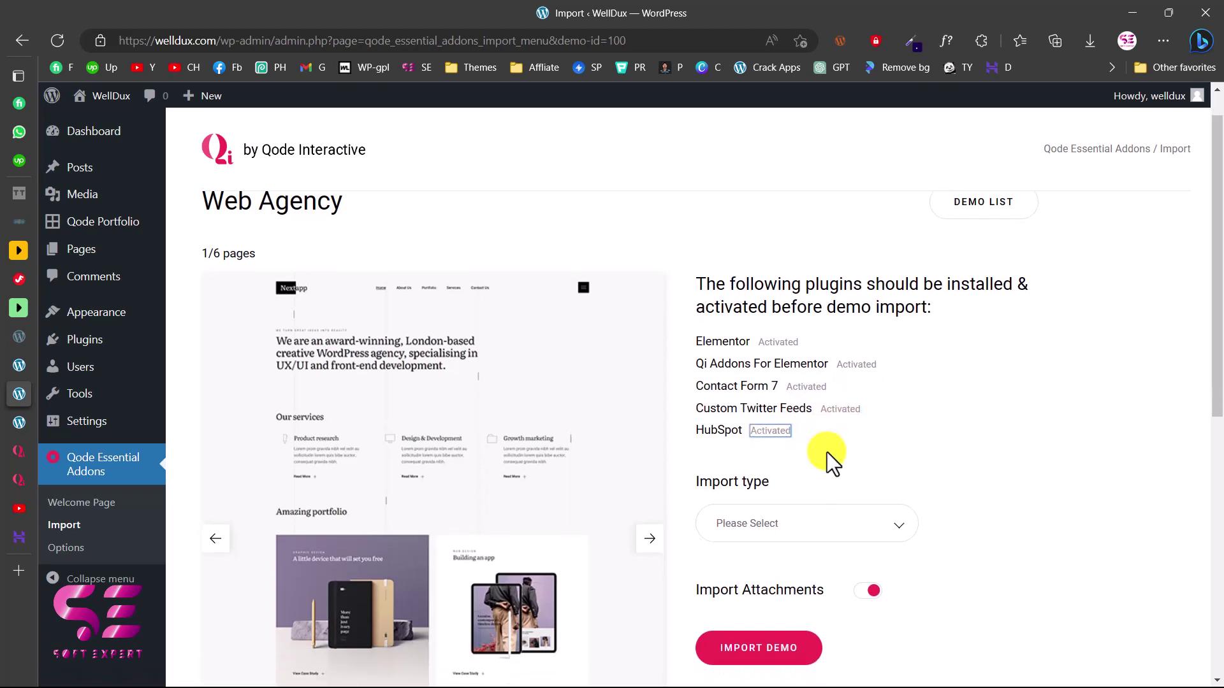
scroll(827, 453, down, 1)
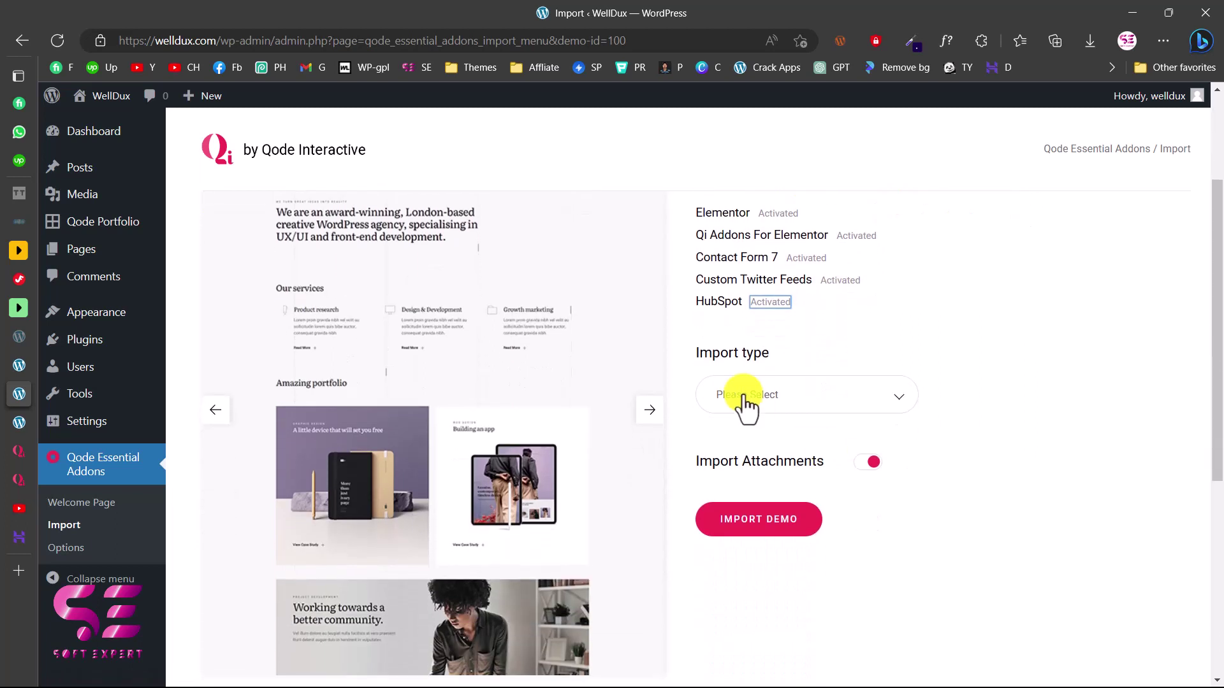
click(800, 398)
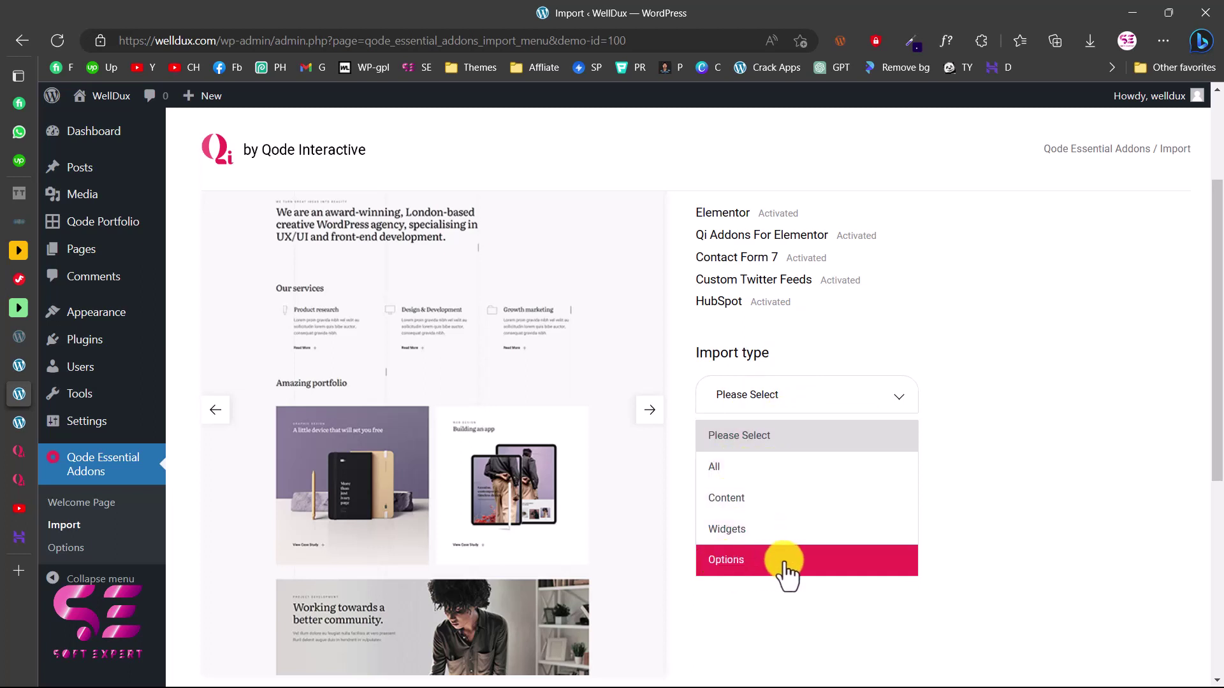
click(738, 466)
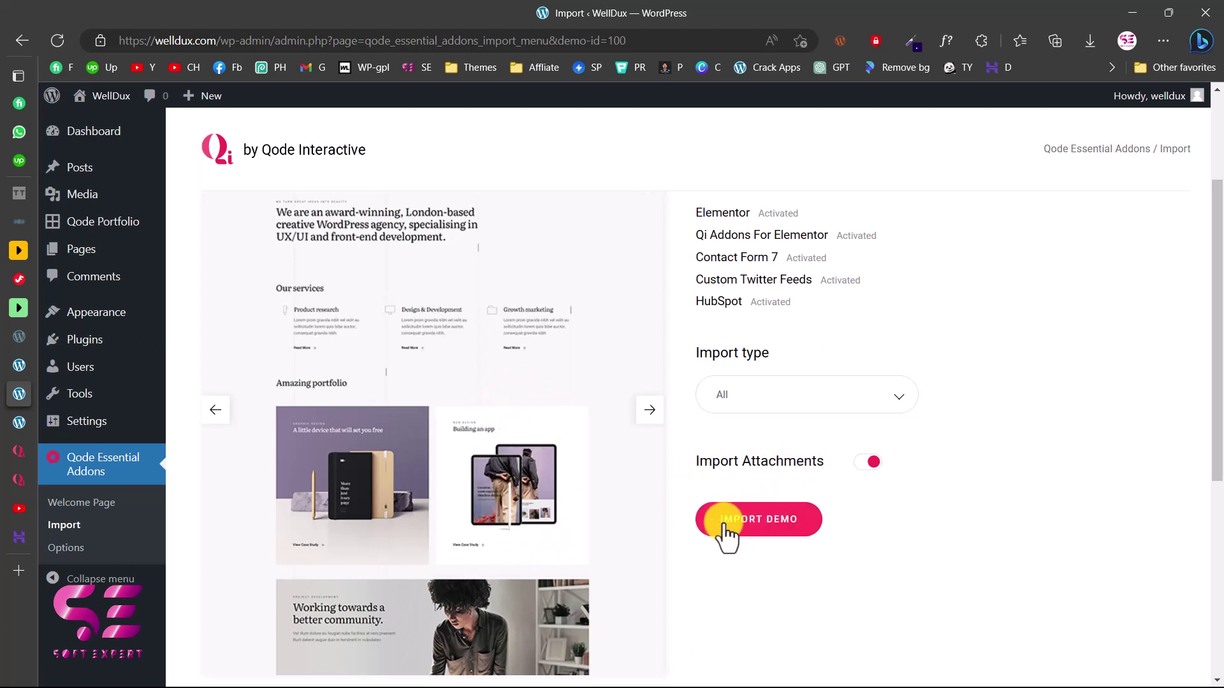
click(764, 528)
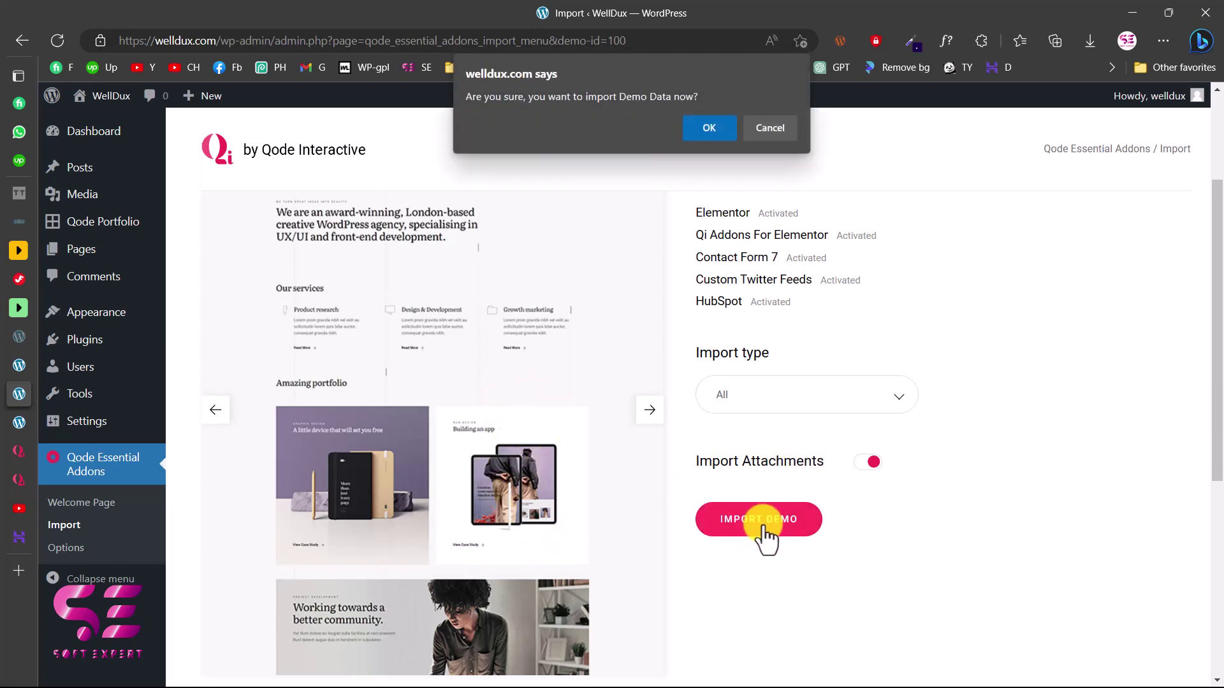
click(718, 135)
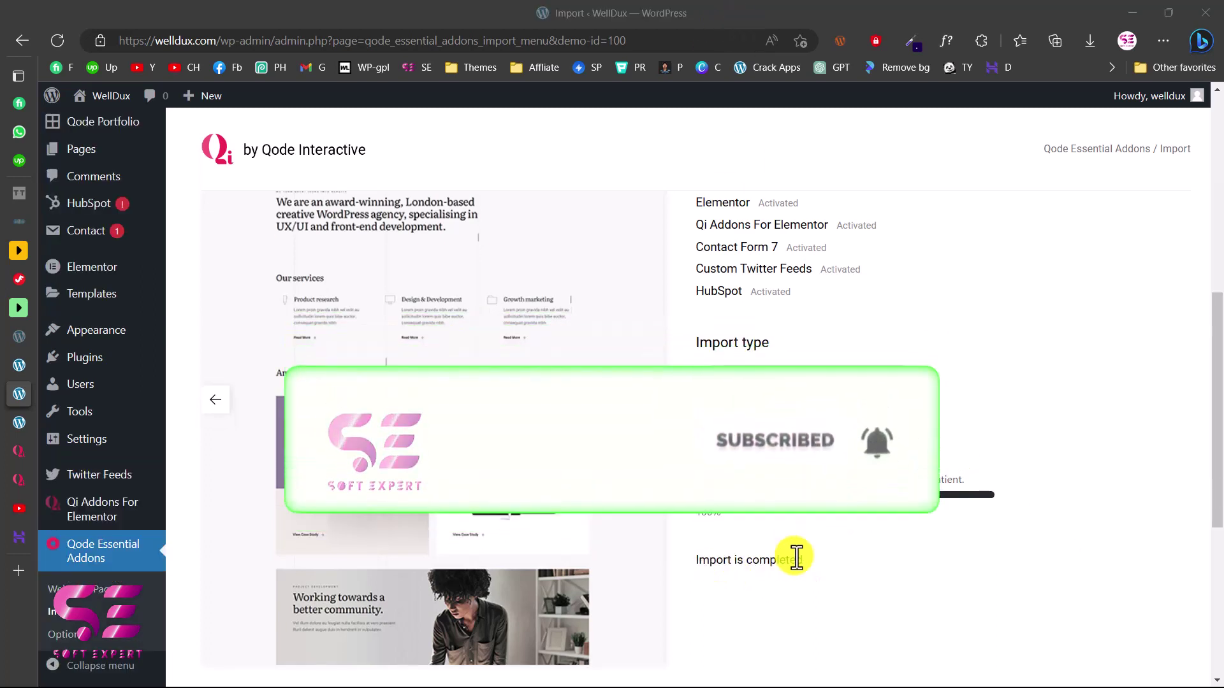
Reload the WellDux site's homepage and look through the imported demo content down to the footer.
scroll(795, 557, down, 2)
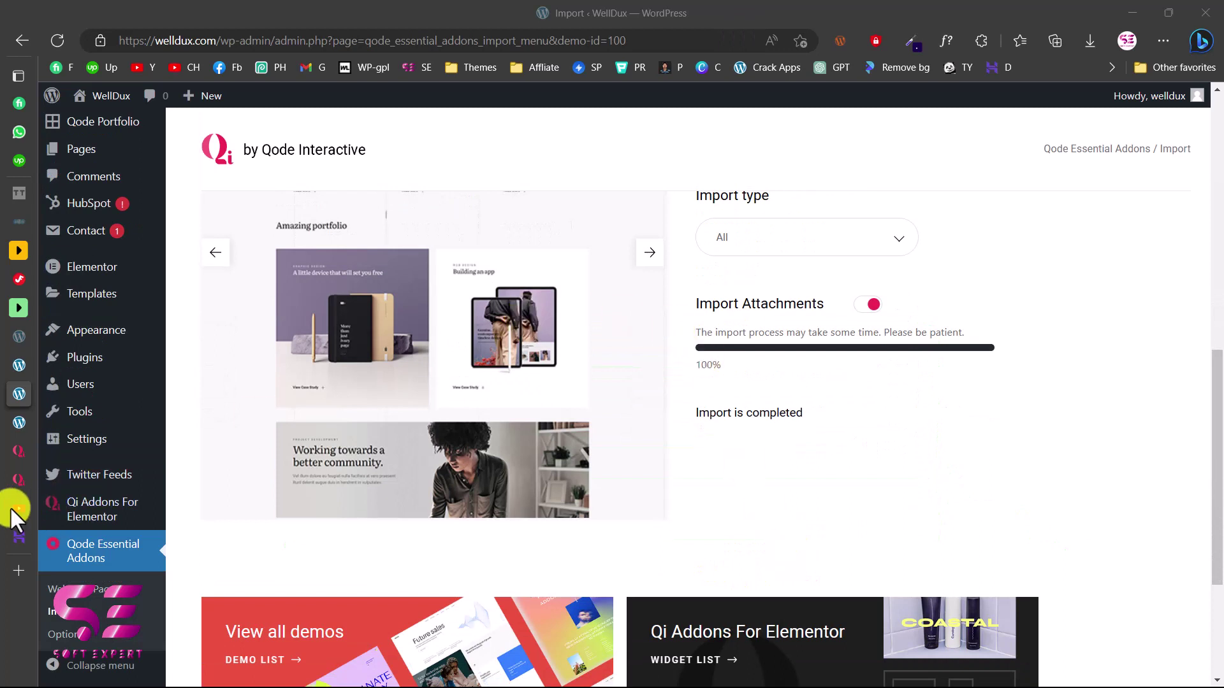
click(36, 412)
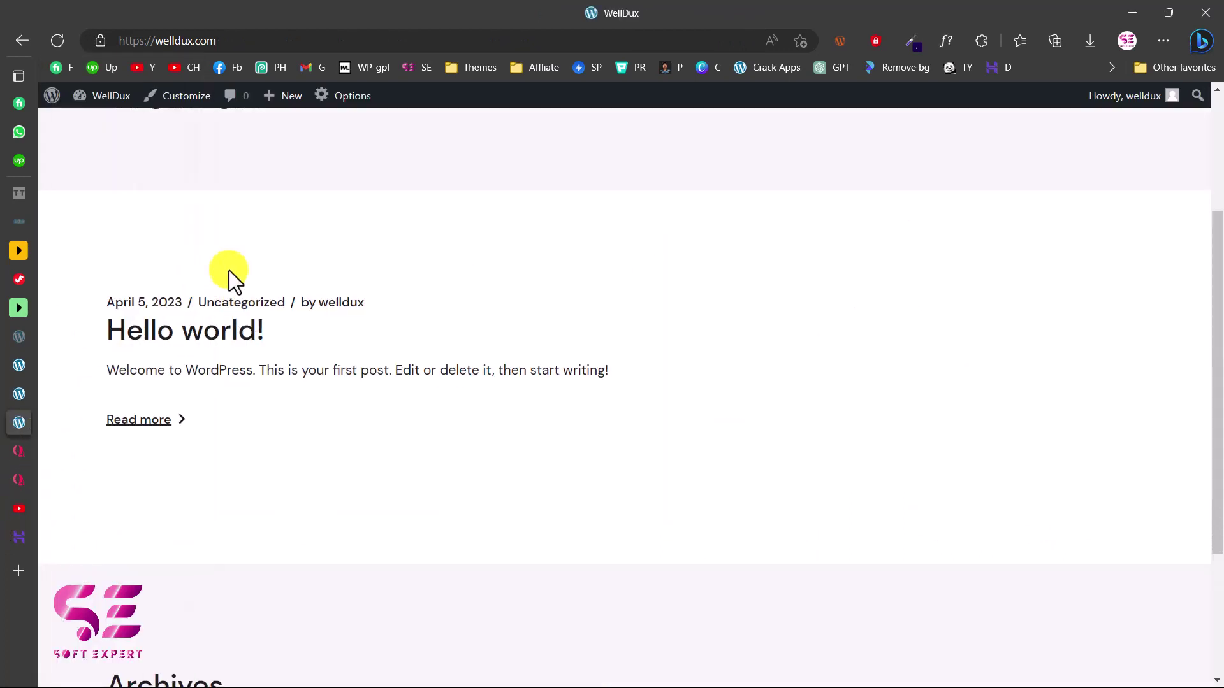
scroll(282, 258, up, 3)
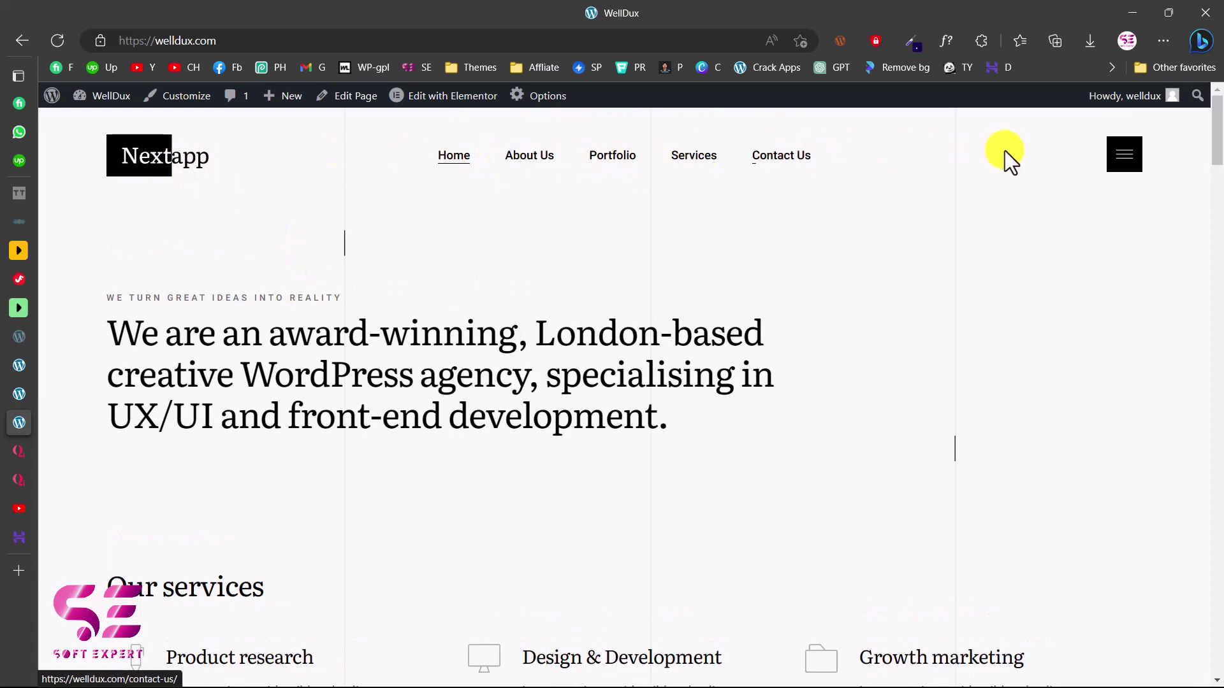
scroll(754, 345, down, 15)
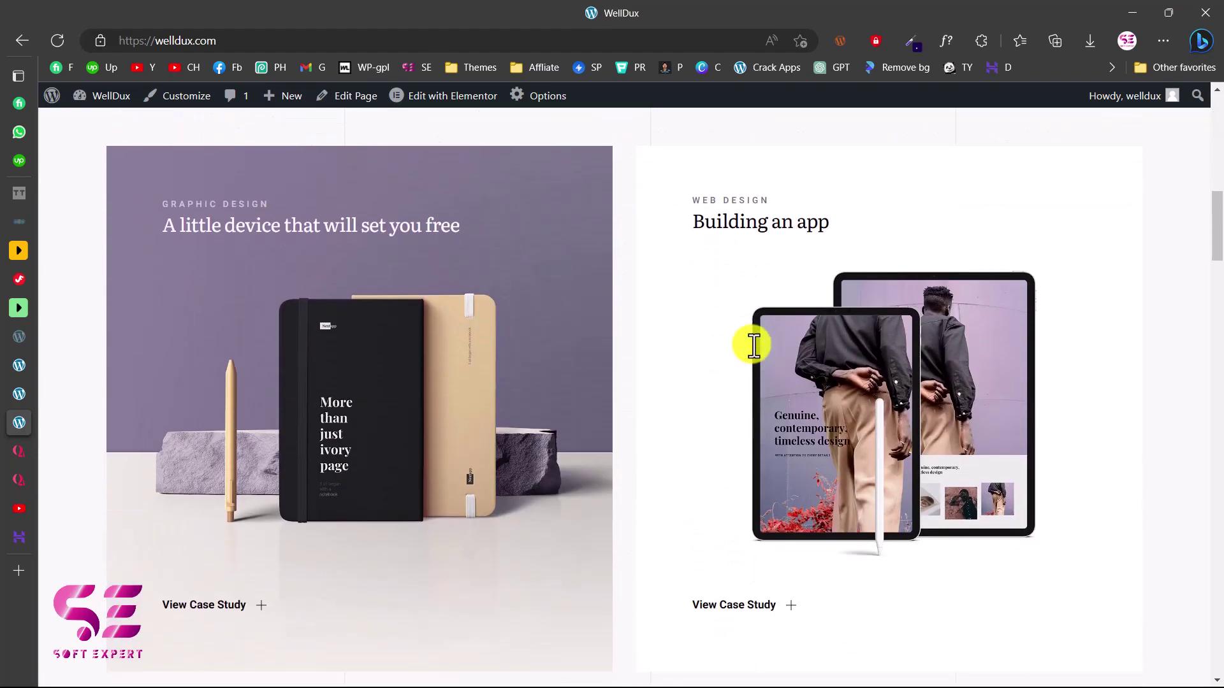
scroll(754, 344, down, 15)
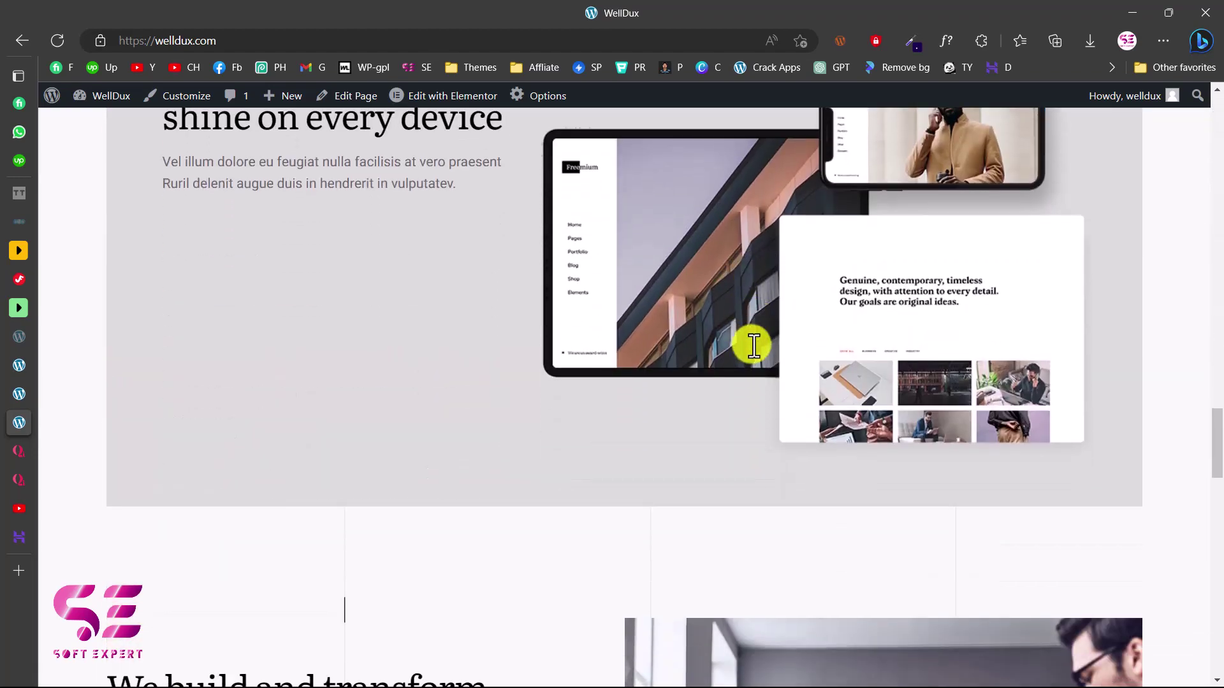
scroll(754, 345, down, 10)
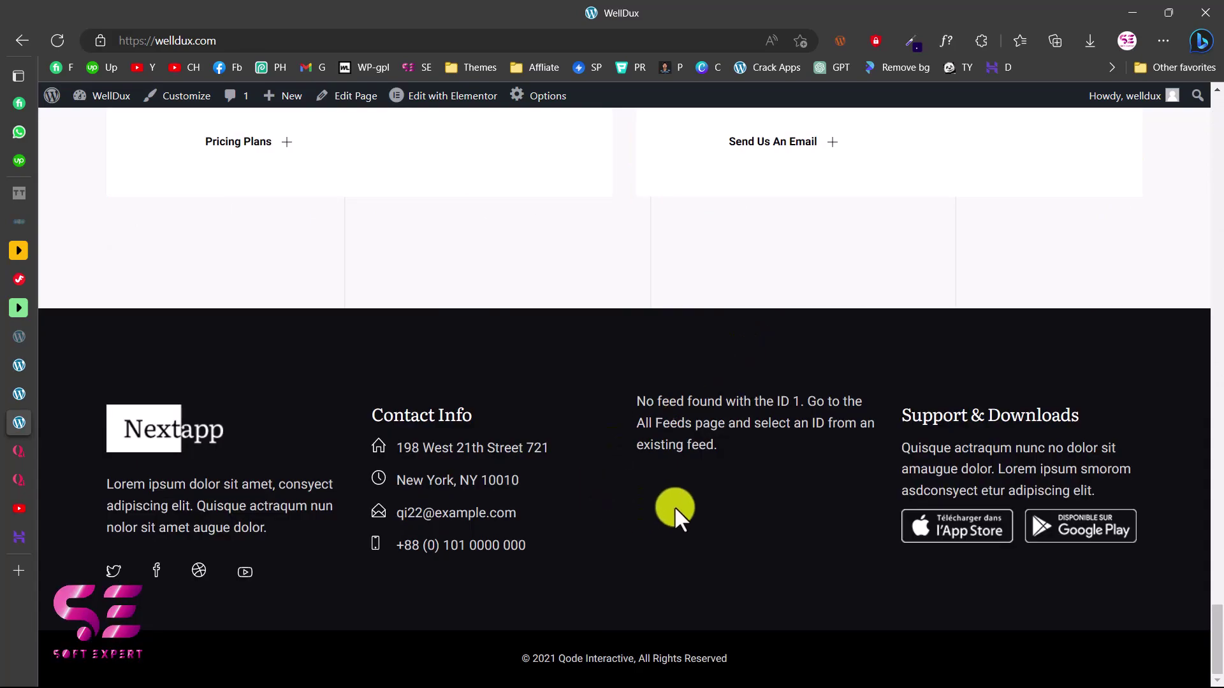
scroll(674, 506, up, 20)
scroll(675, 508, up, 15)
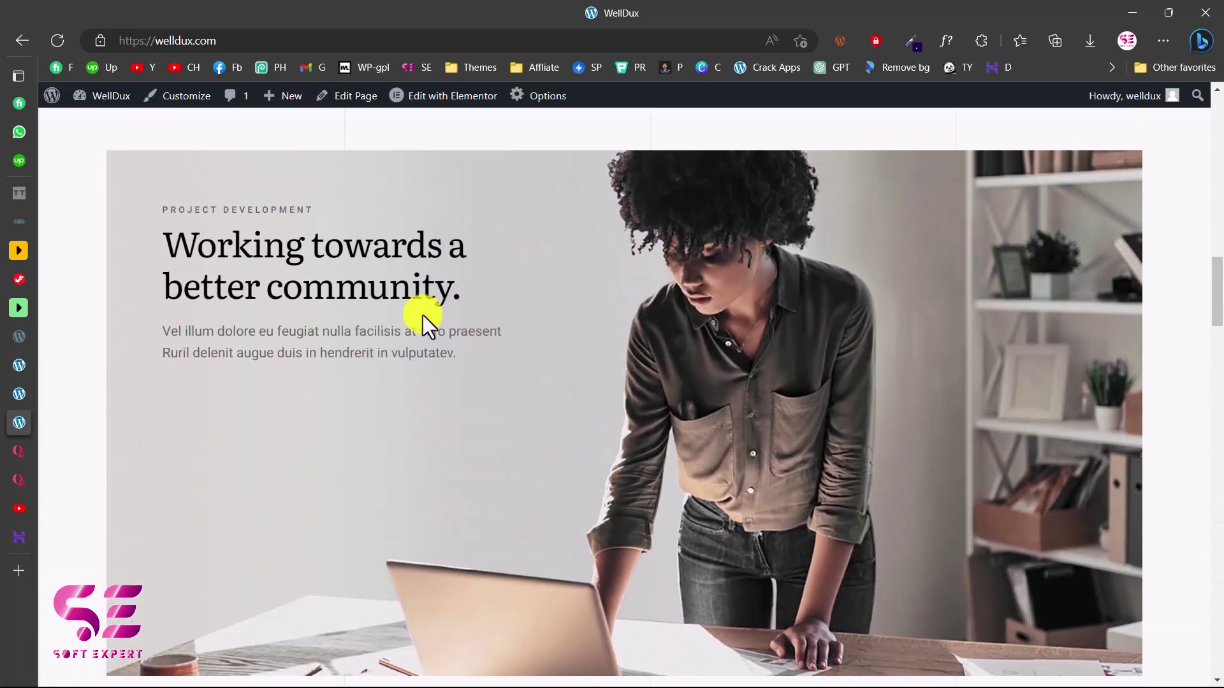
scroll(413, 274, up, 1)
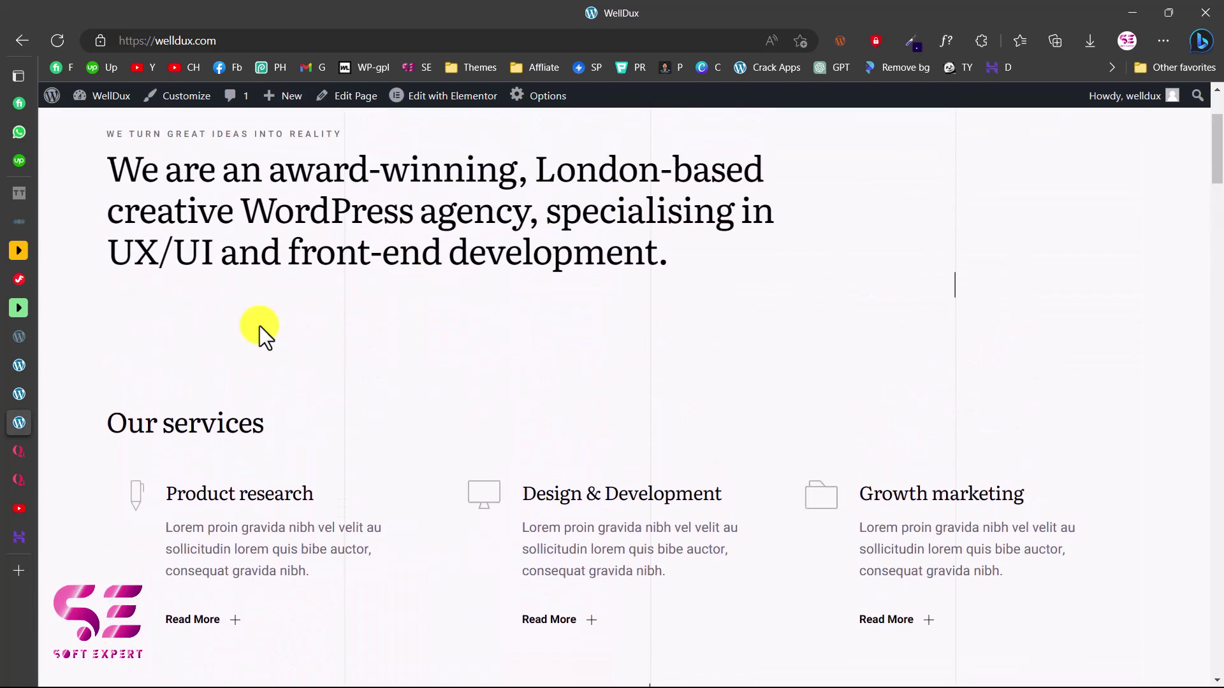
Return to the WordPress admin and open the Home page from the pages list in the Elementor editor.
mouse_move(22, 454)
click(85, 392)
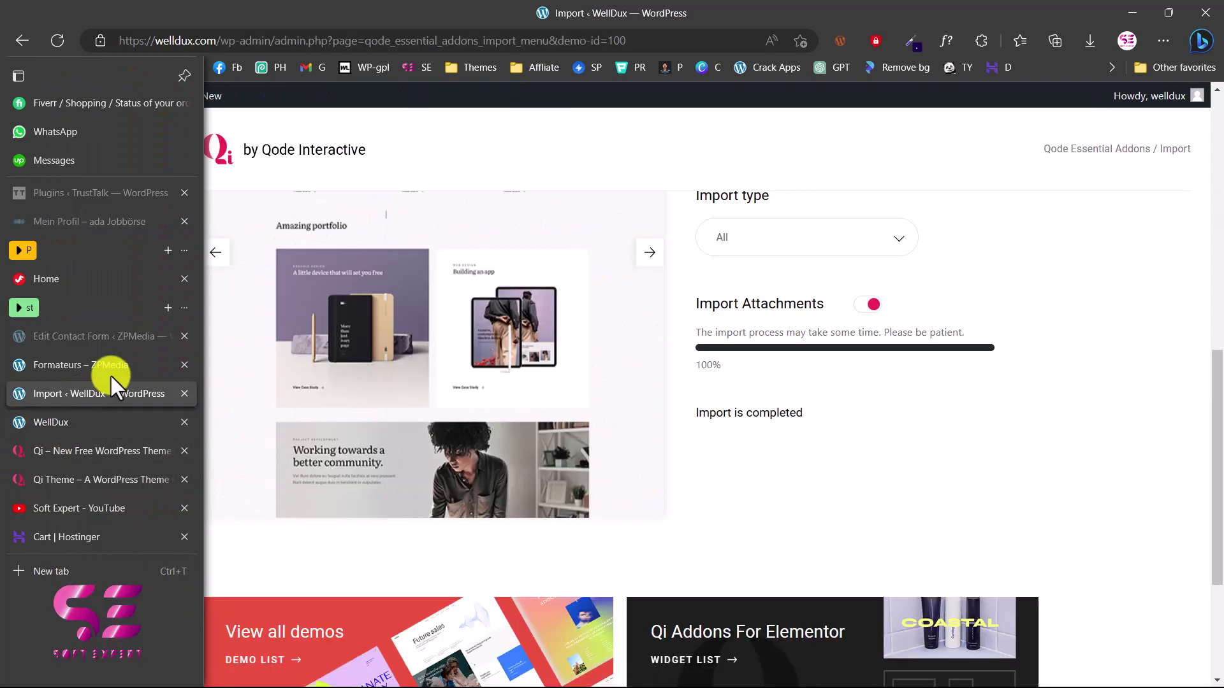
click(83, 252)
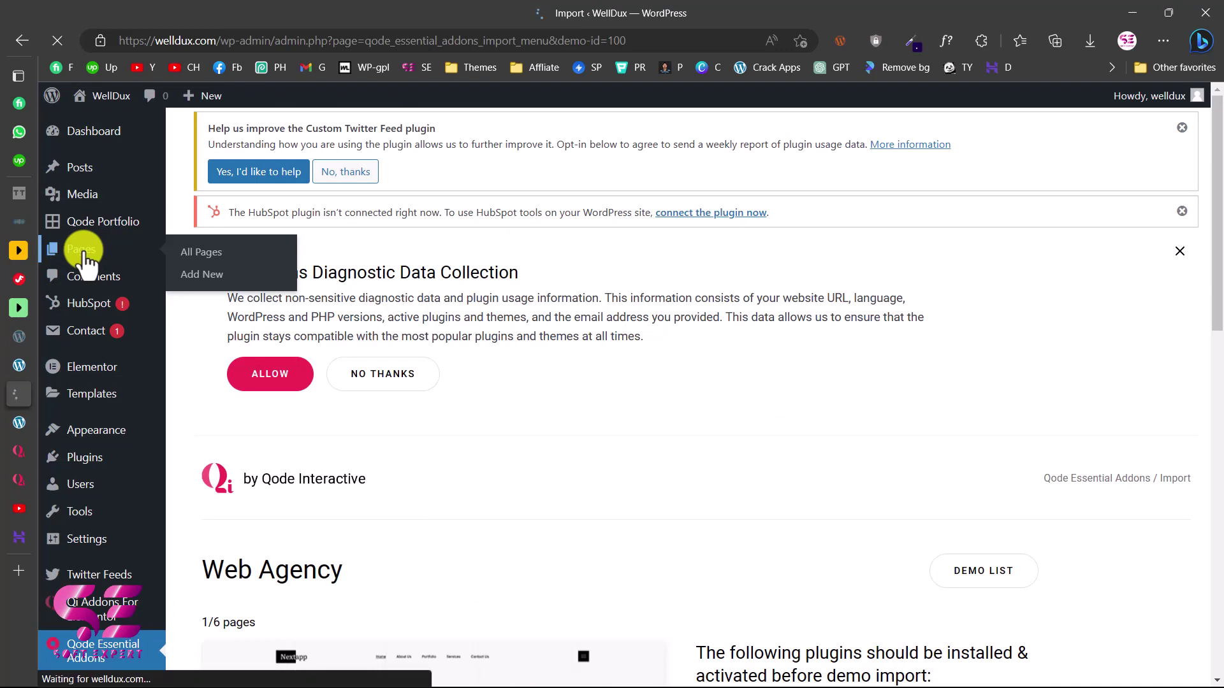
scroll(273, 265, down, 1)
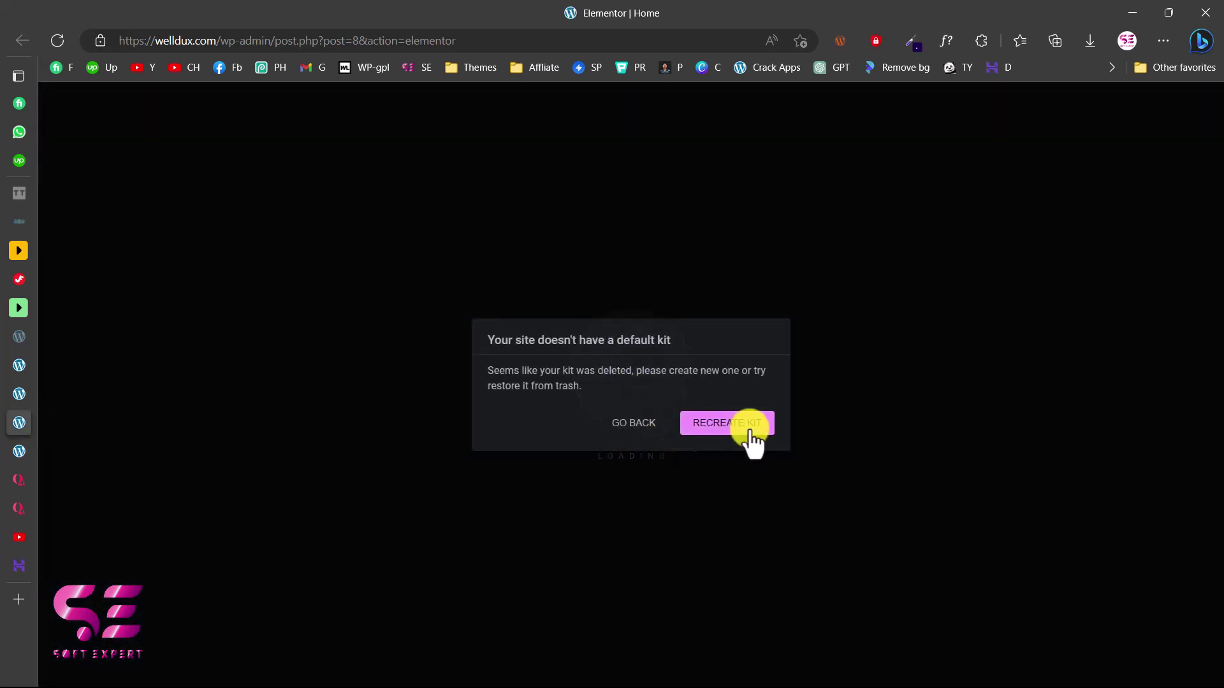
Recreate the missing default kit in Elementor's tools, sync the library, regenerate the CSS files and data, and save the changes.
click(724, 426)
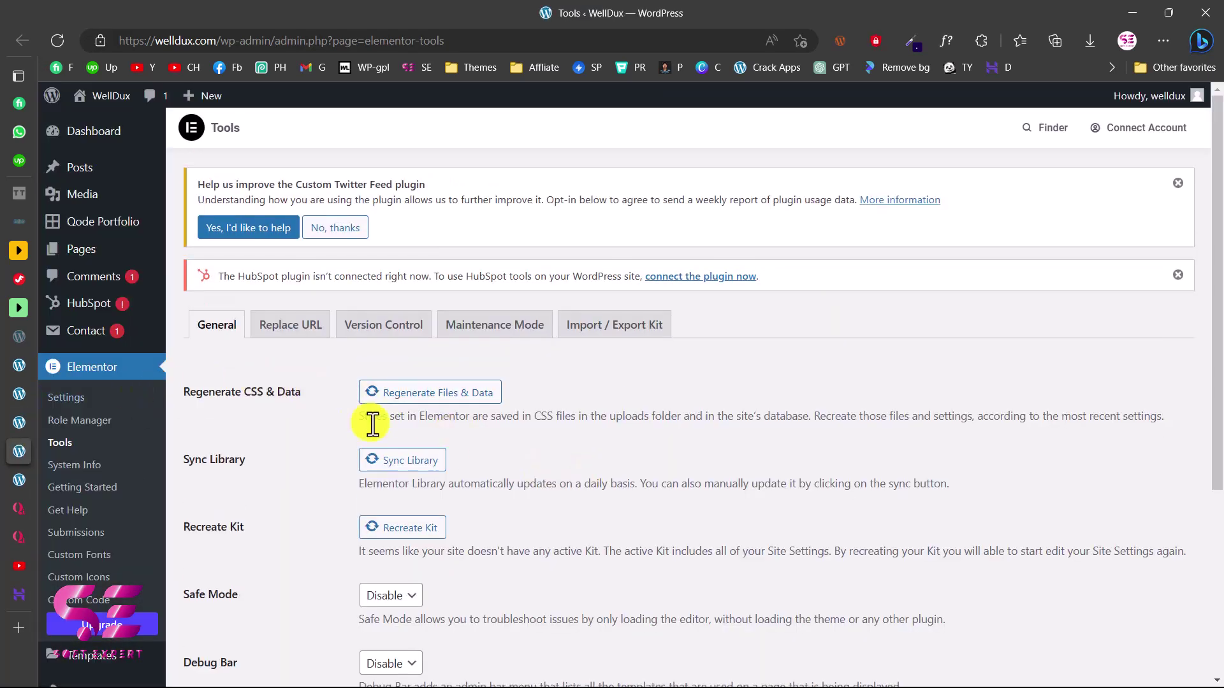
scroll(373, 424, down, 1)
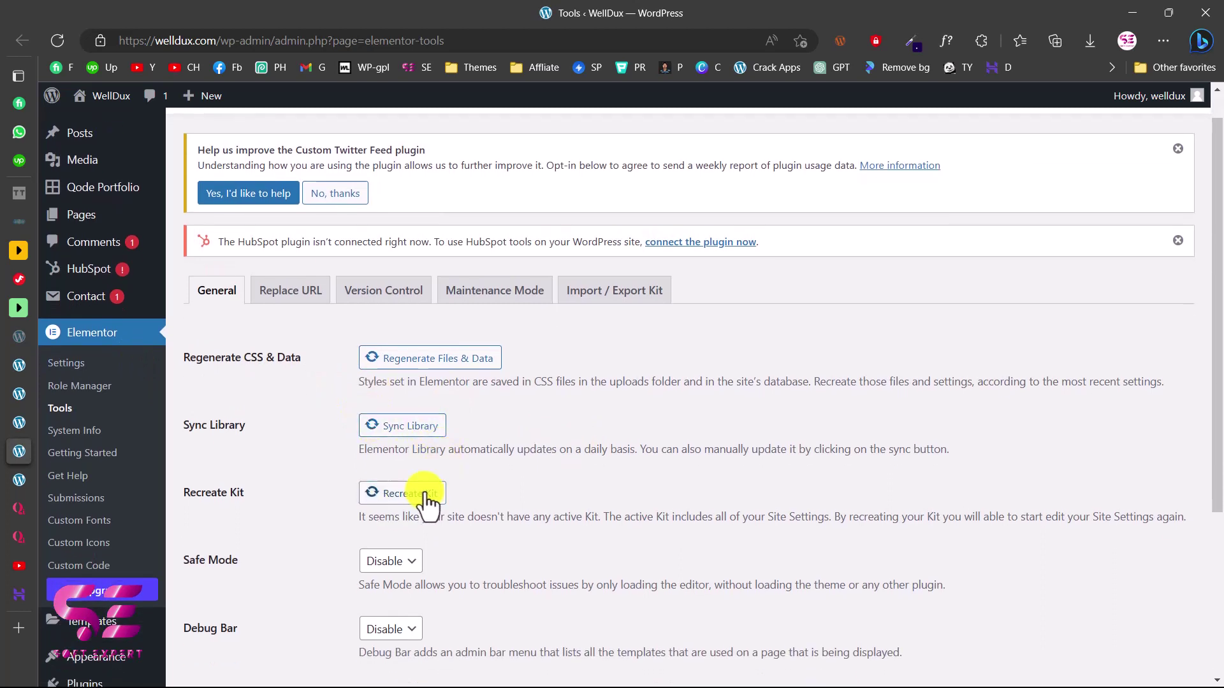
click(396, 426)
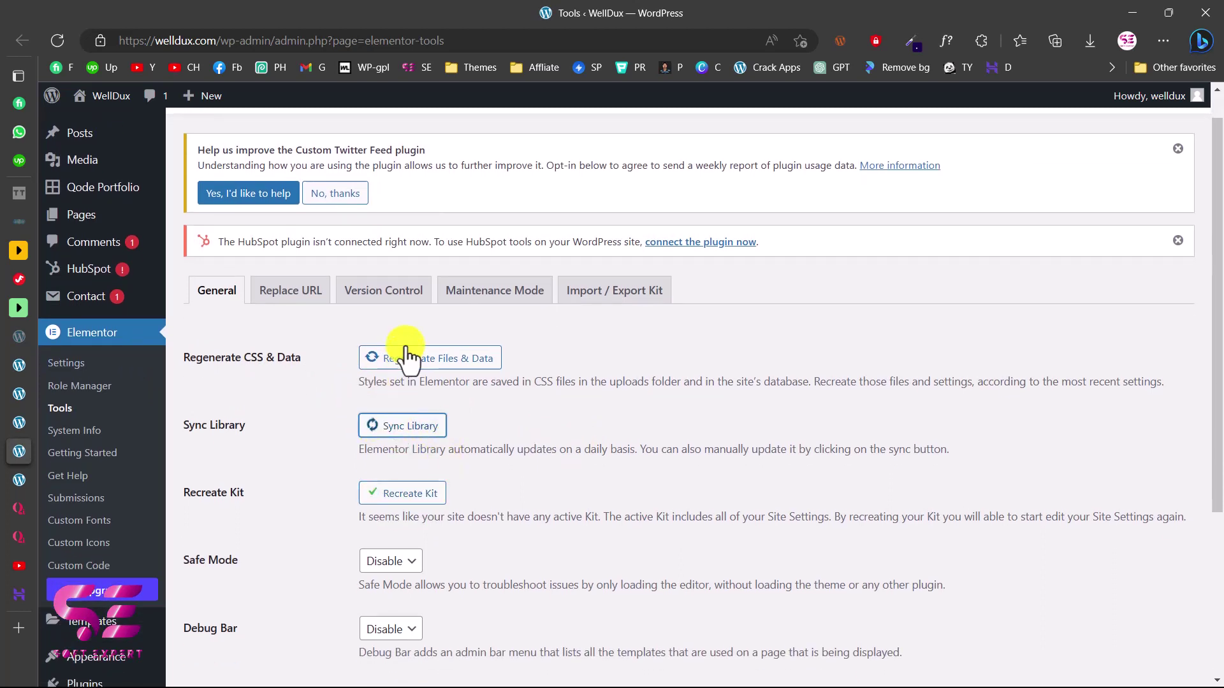
click(402, 361)
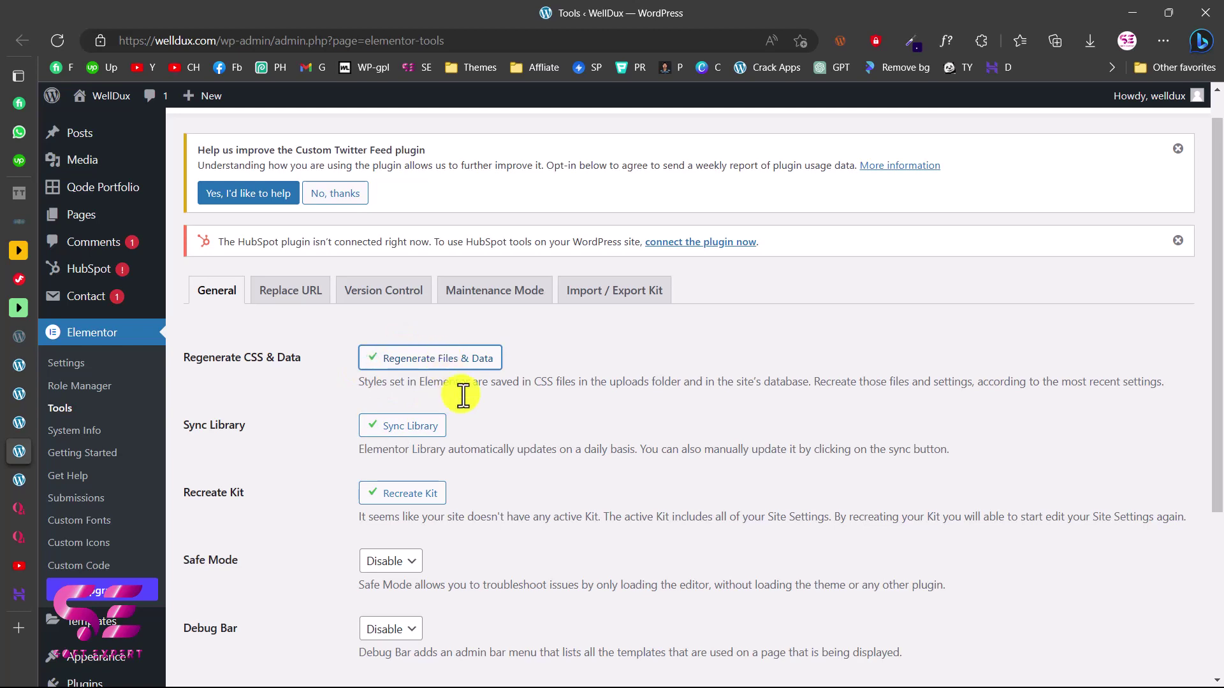
scroll(465, 389, down, 3)
click(245, 539)
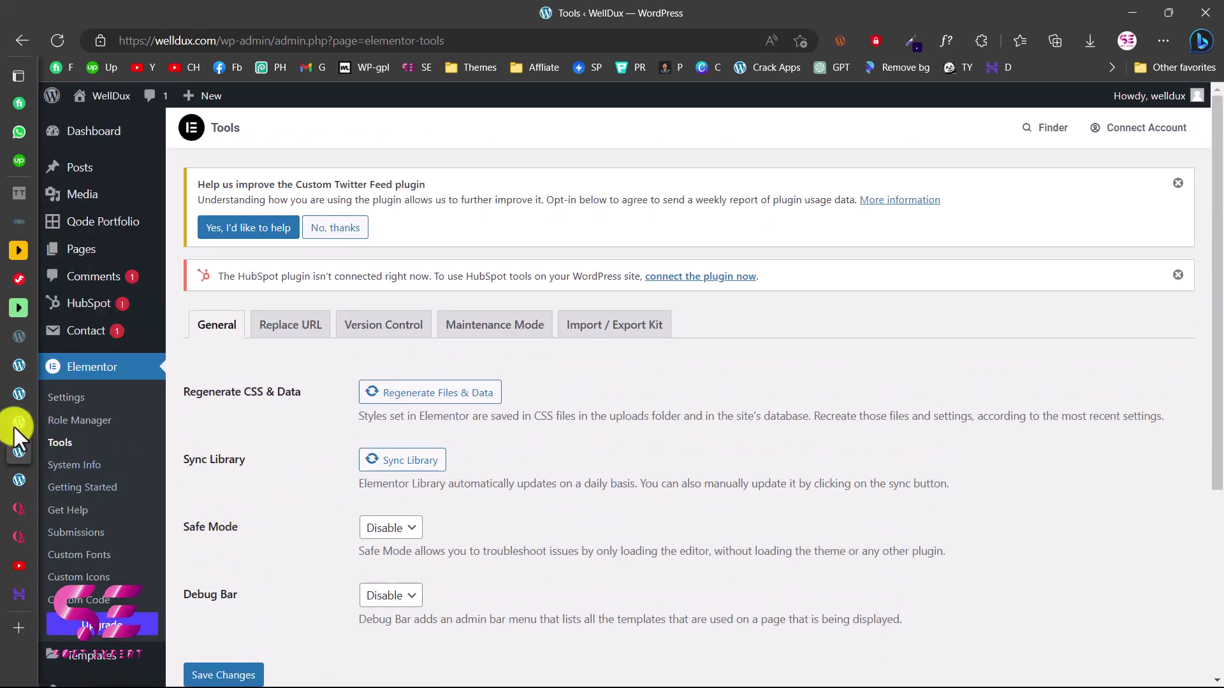
Reload the Home page in the Elementor editor, check its sections through the Navigator and close the Navigator.
click(13, 426)
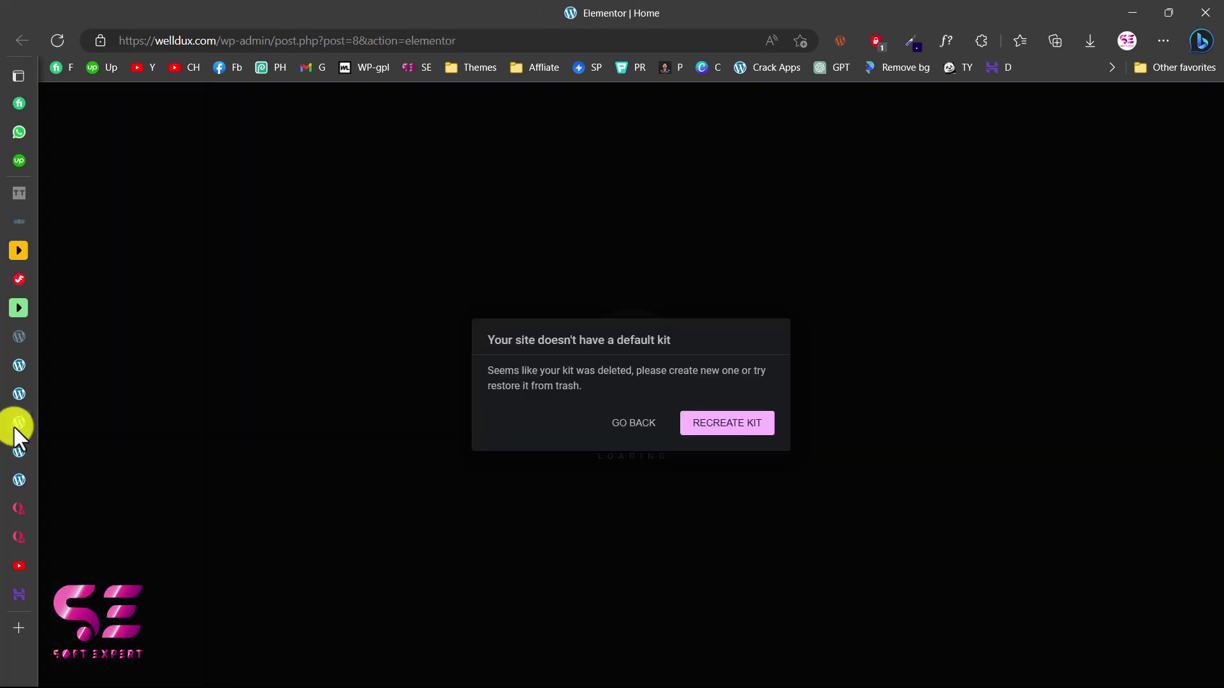
click(58, 45)
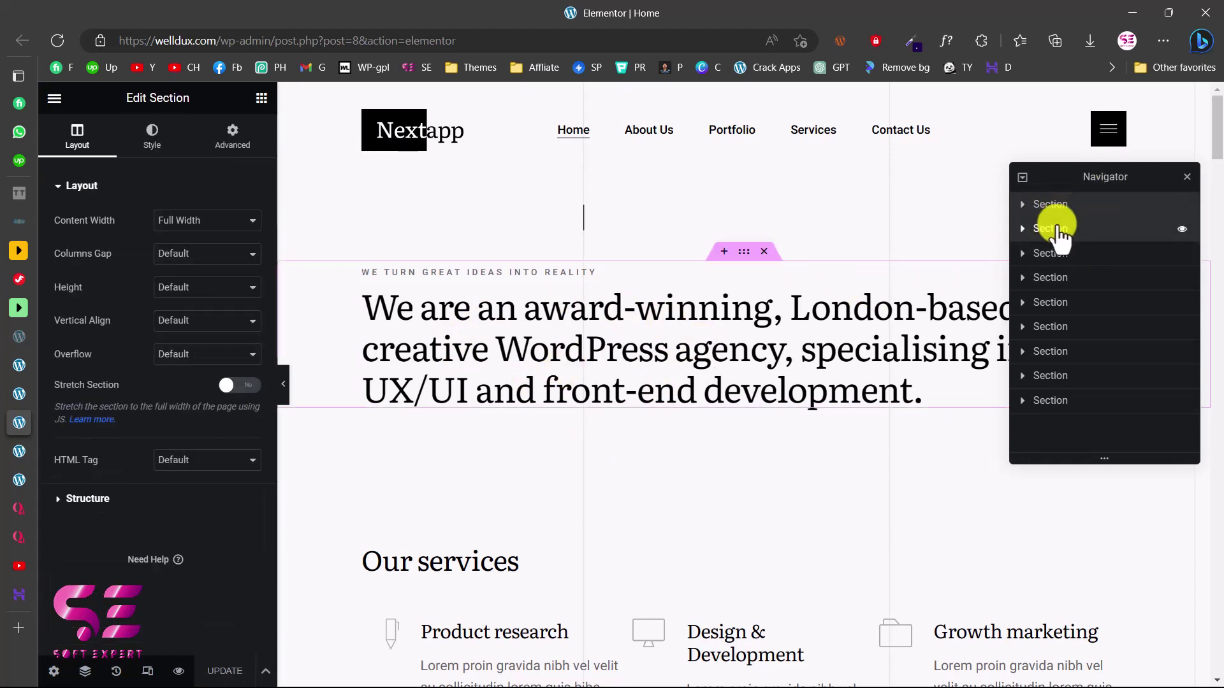
click(1052, 253)
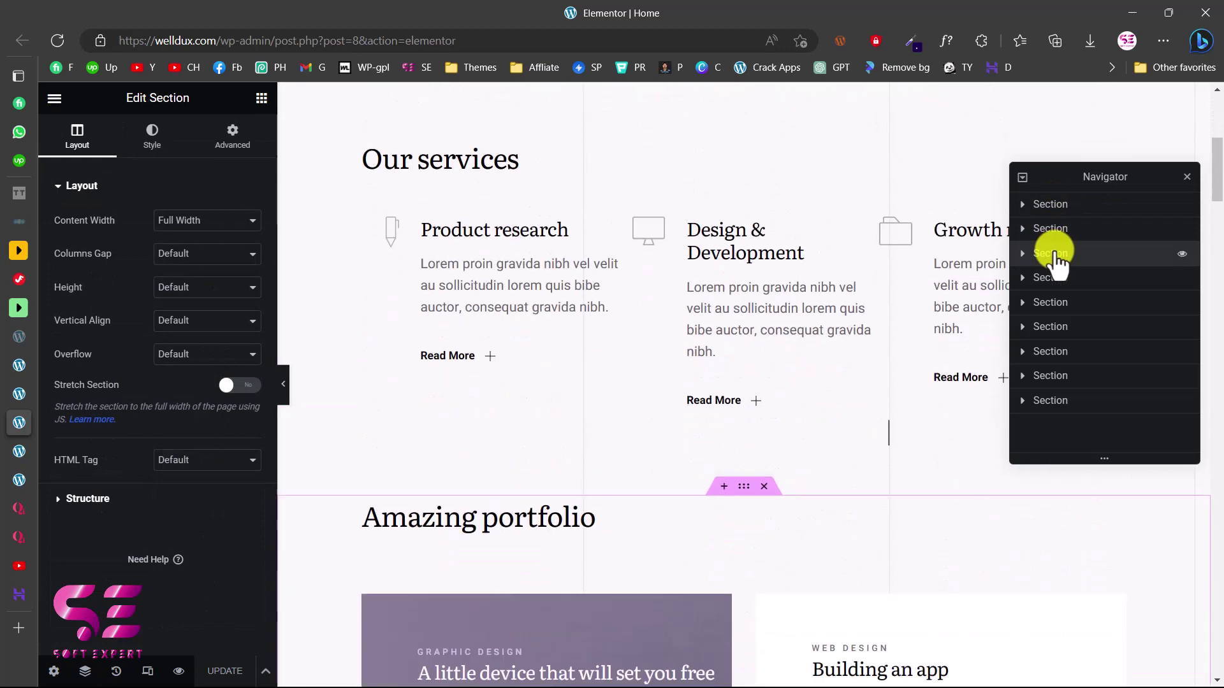
click(1187, 177)
scroll(863, 479, down, 10)
scroll(863, 479, up, 15)
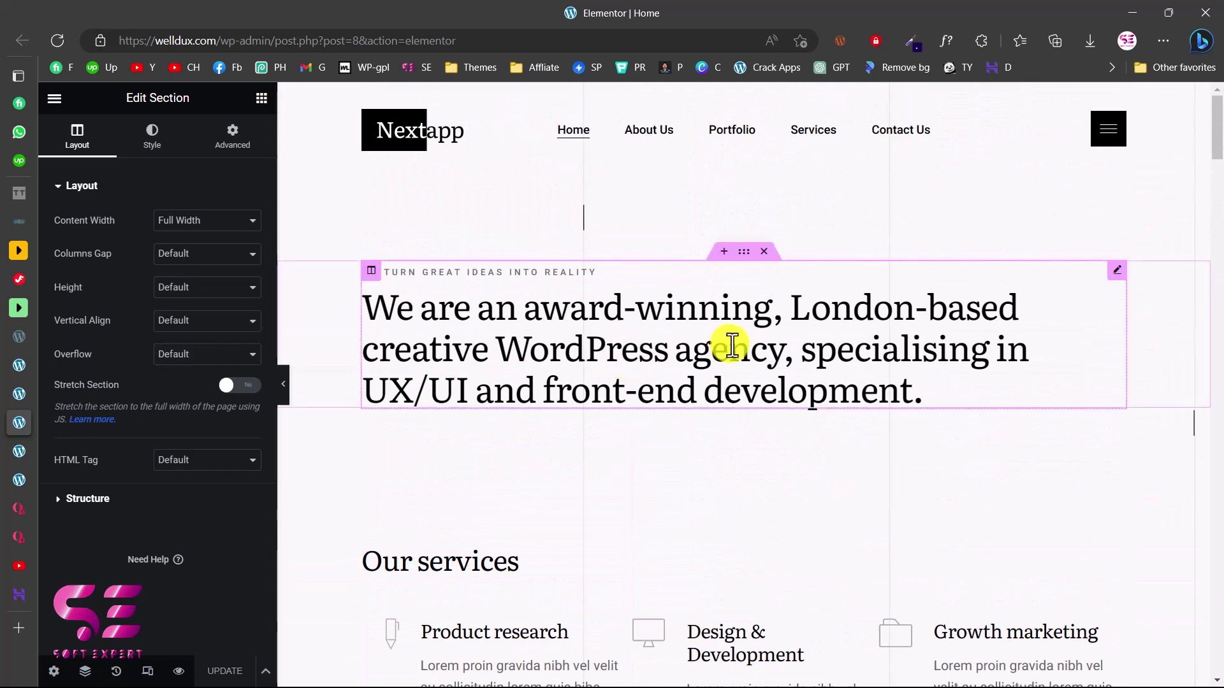
Open the content settings of the Home page's opening section title and select the whole Title text.
click(1120, 278)
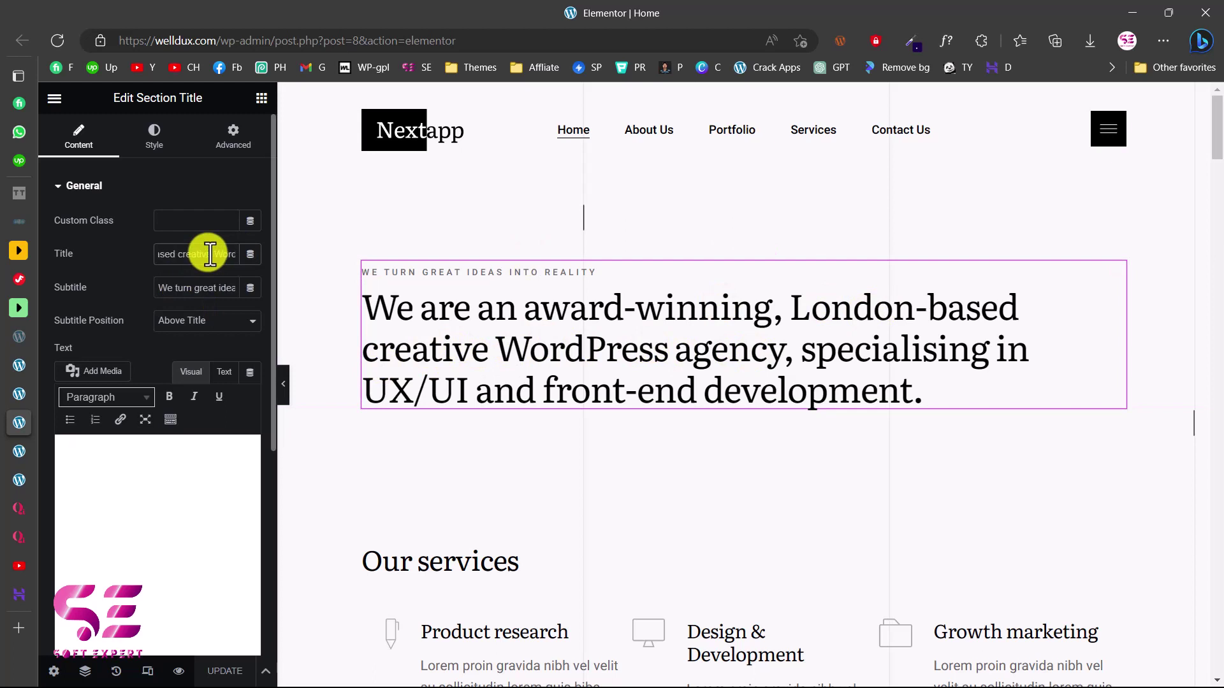
drag(235, 255, 160, 258)
scroll(405, 382, down, 1)
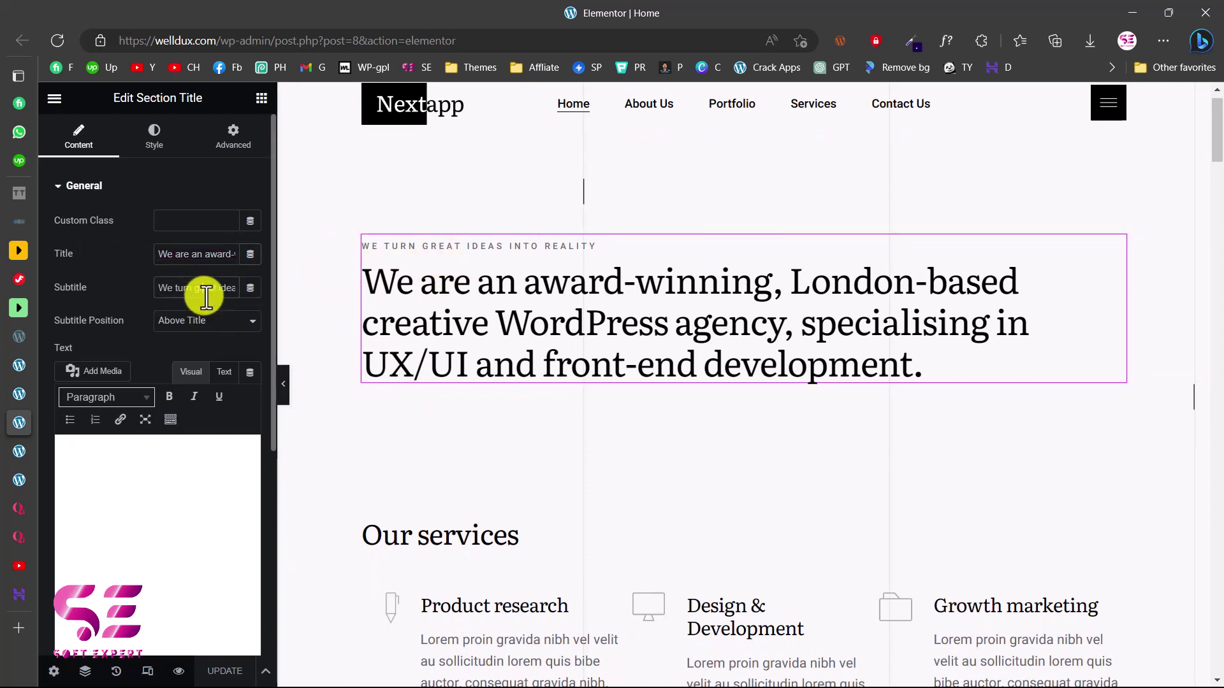
Add the text "Description here" beneath the title in the Home page's opening section title widget.
scroll(396, 408, down, 1)
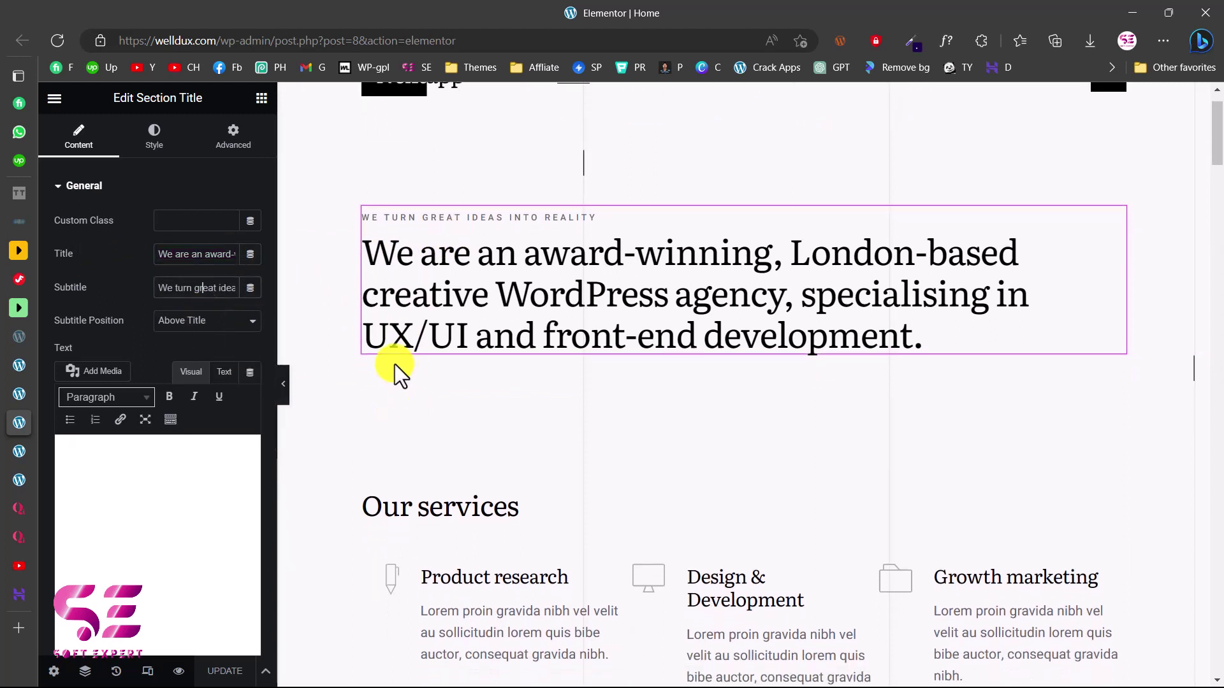
click(145, 484)
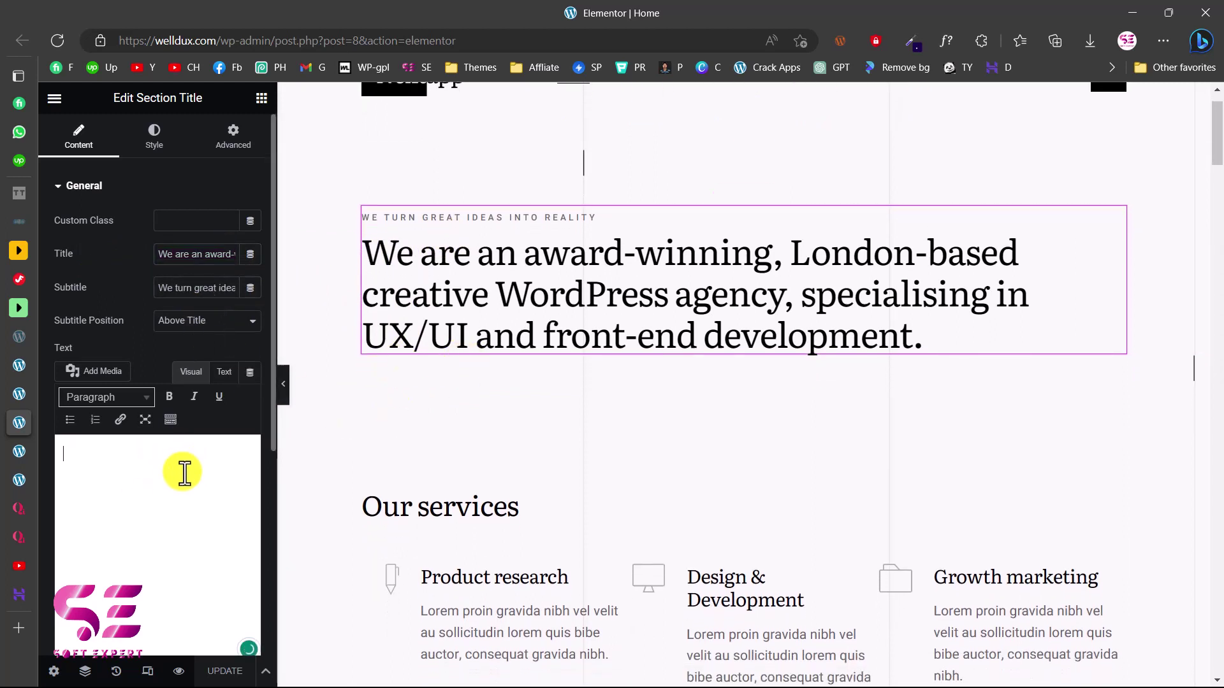
text(Descrip)
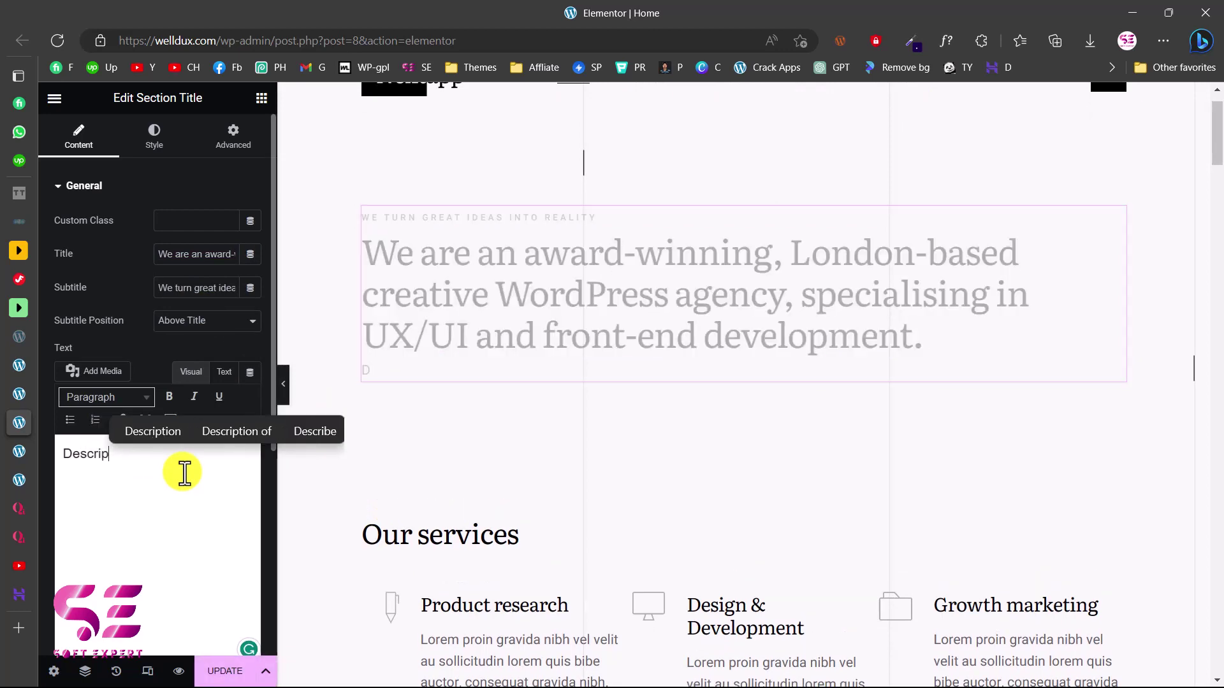
text(tion here)
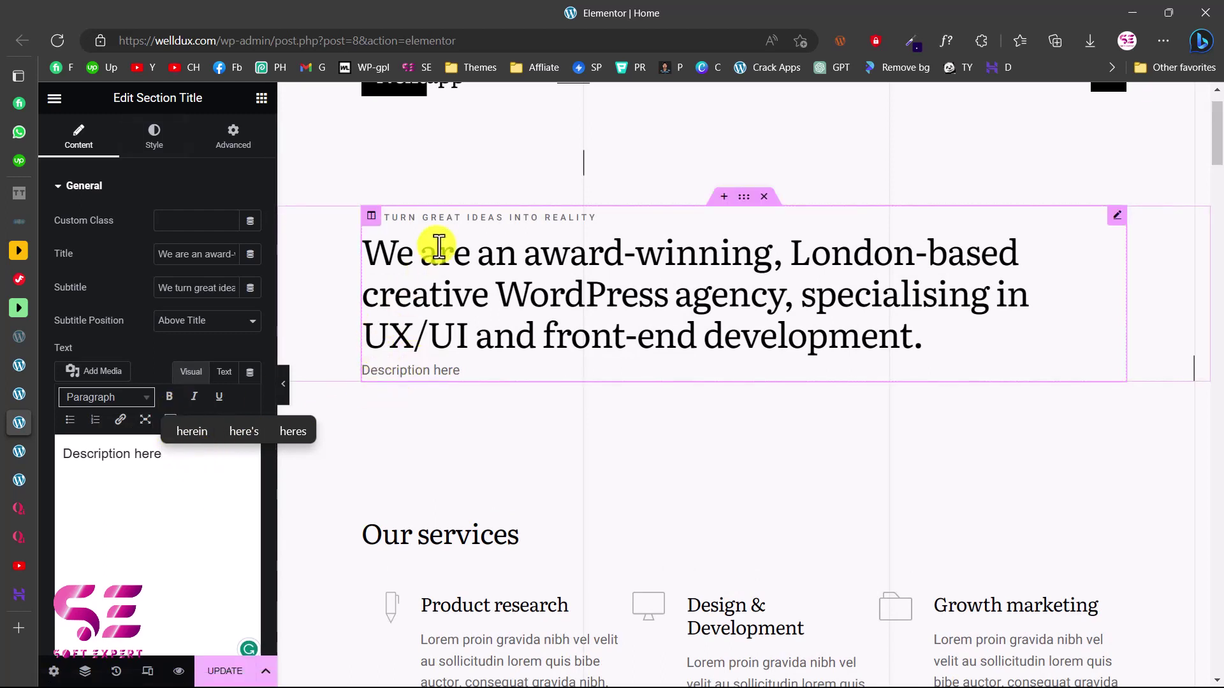
Review the section title's style options and delete the description text from its content.
click(157, 143)
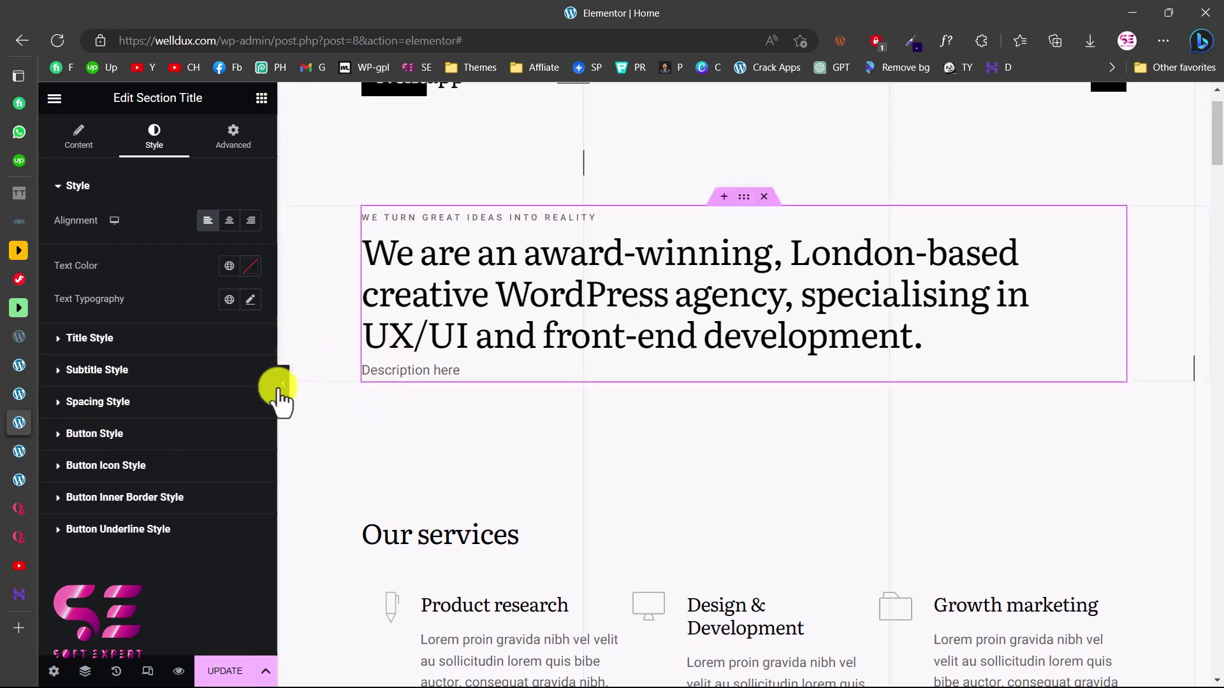
click(96, 160)
drag(171, 455, 64, 456)
key(BackSpace)
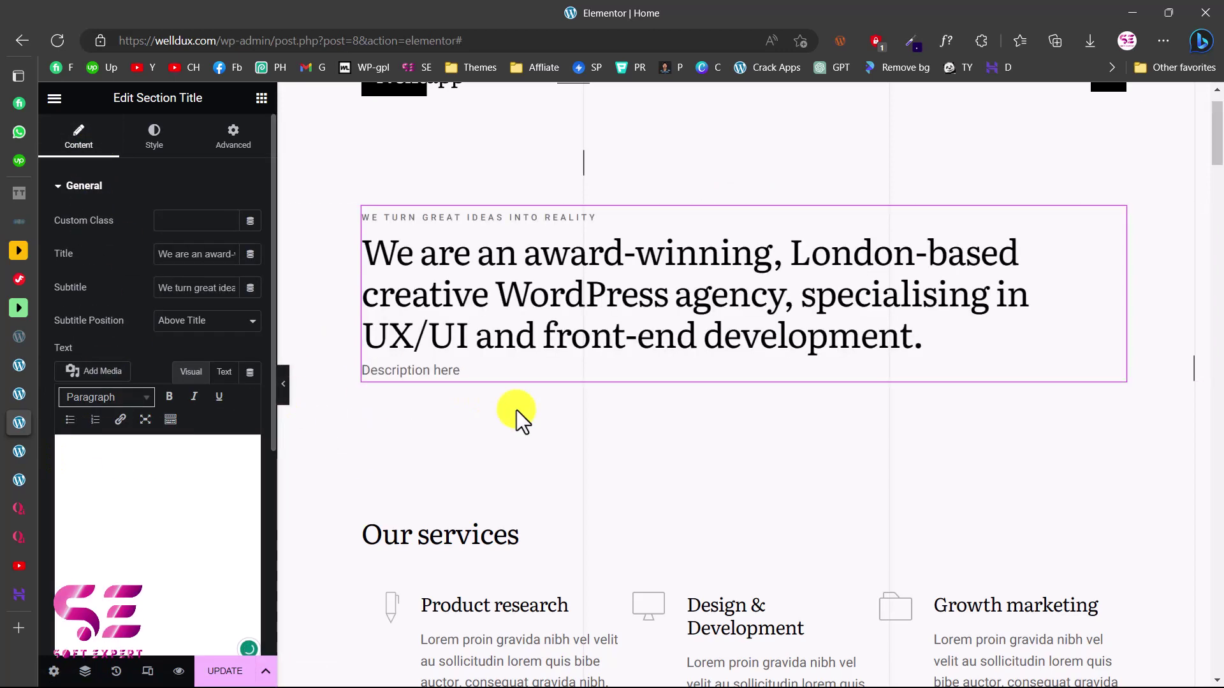
Open the settings of the Product research service, browse its icon library and close the library without choosing an icon.
scroll(529, 420, down, 3)
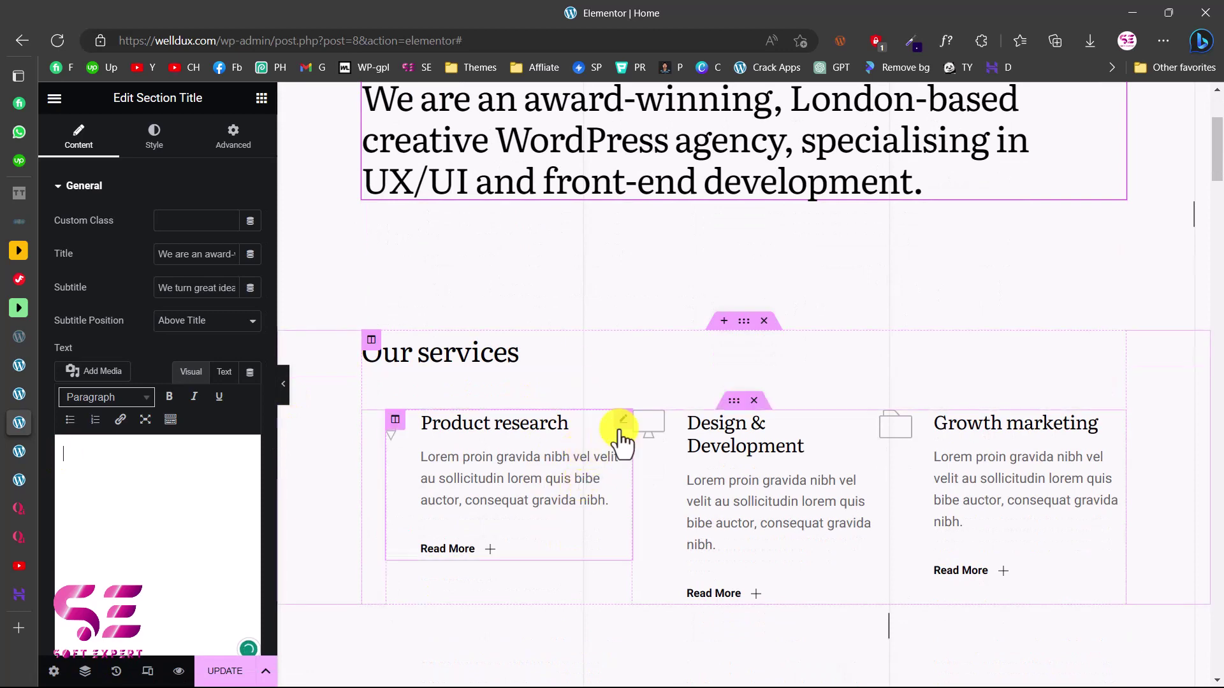
click(626, 423)
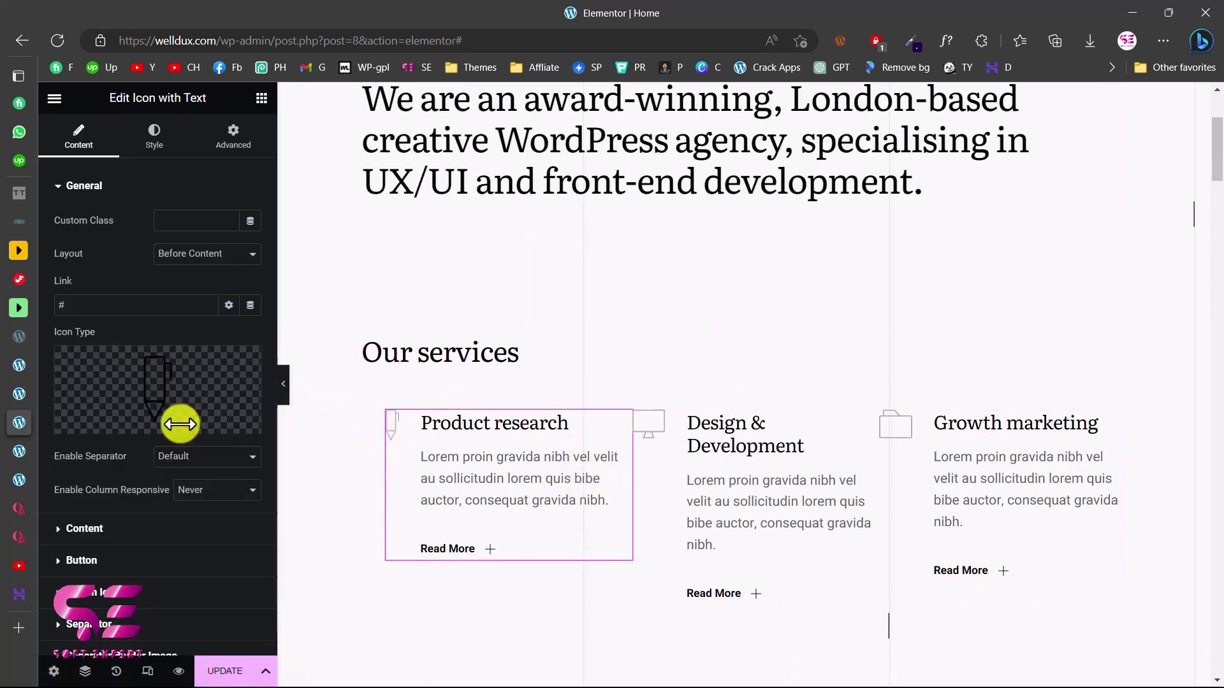
click(141, 381)
scroll(708, 367, down, 3)
scroll(708, 370, down, 20)
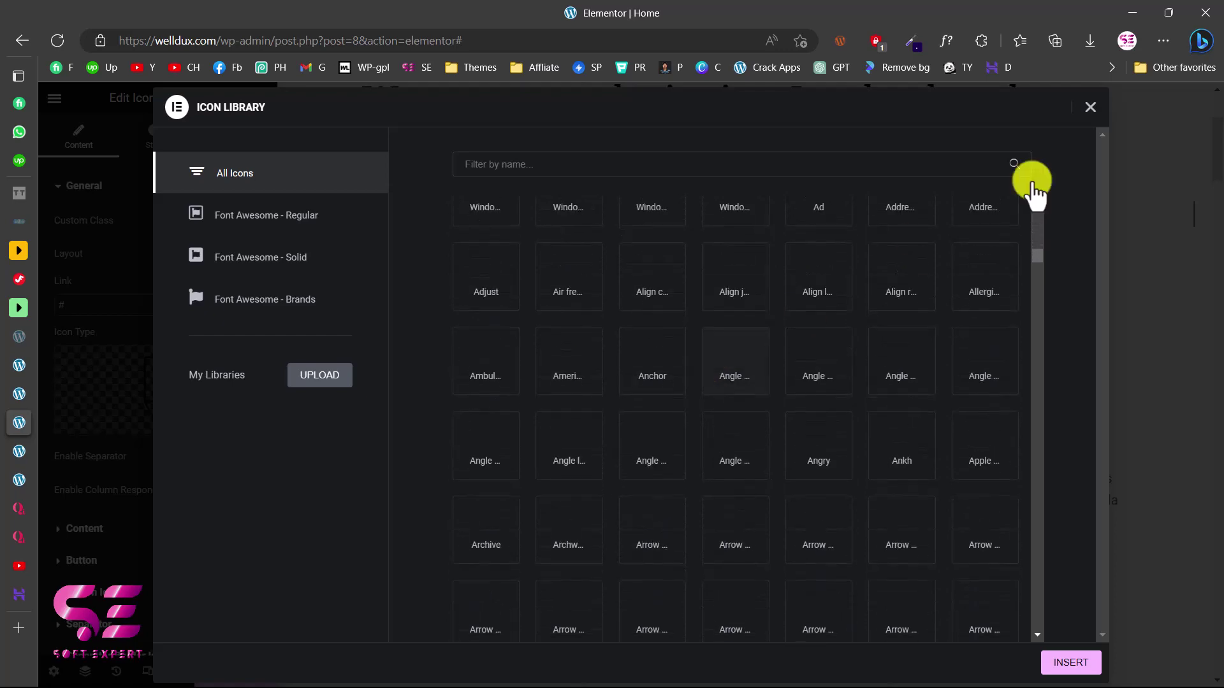
click(1092, 107)
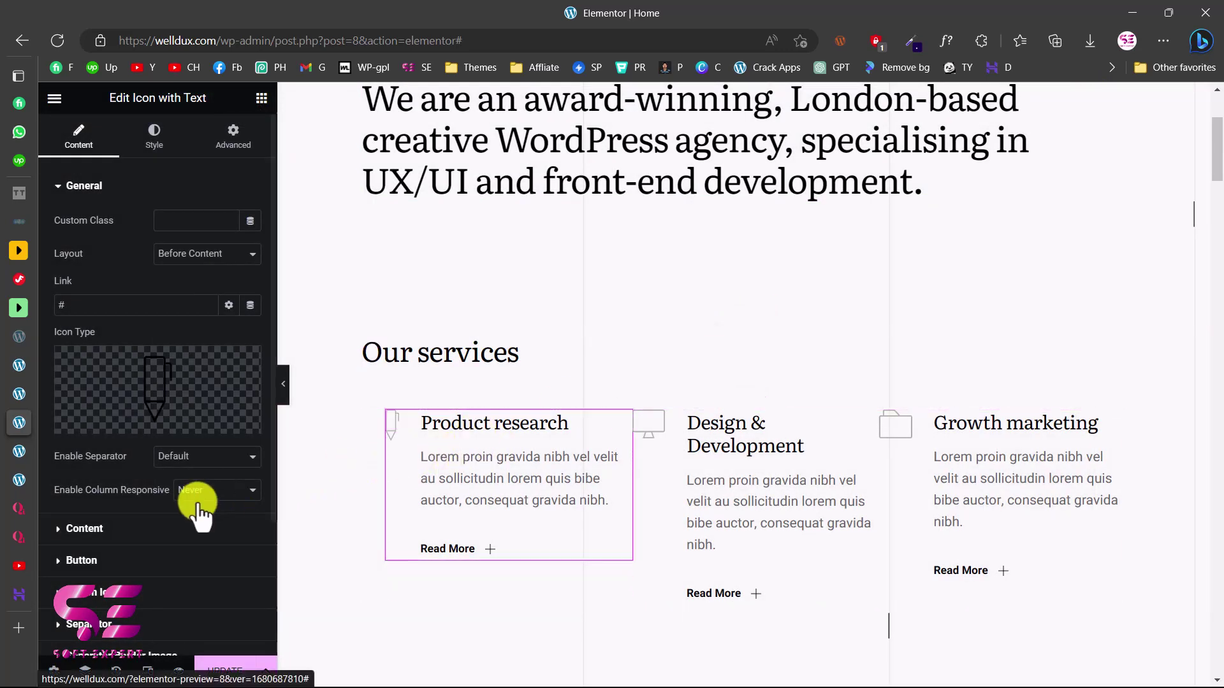
Review the Product research service's title and text content and its button text and link settings.
click(151, 536)
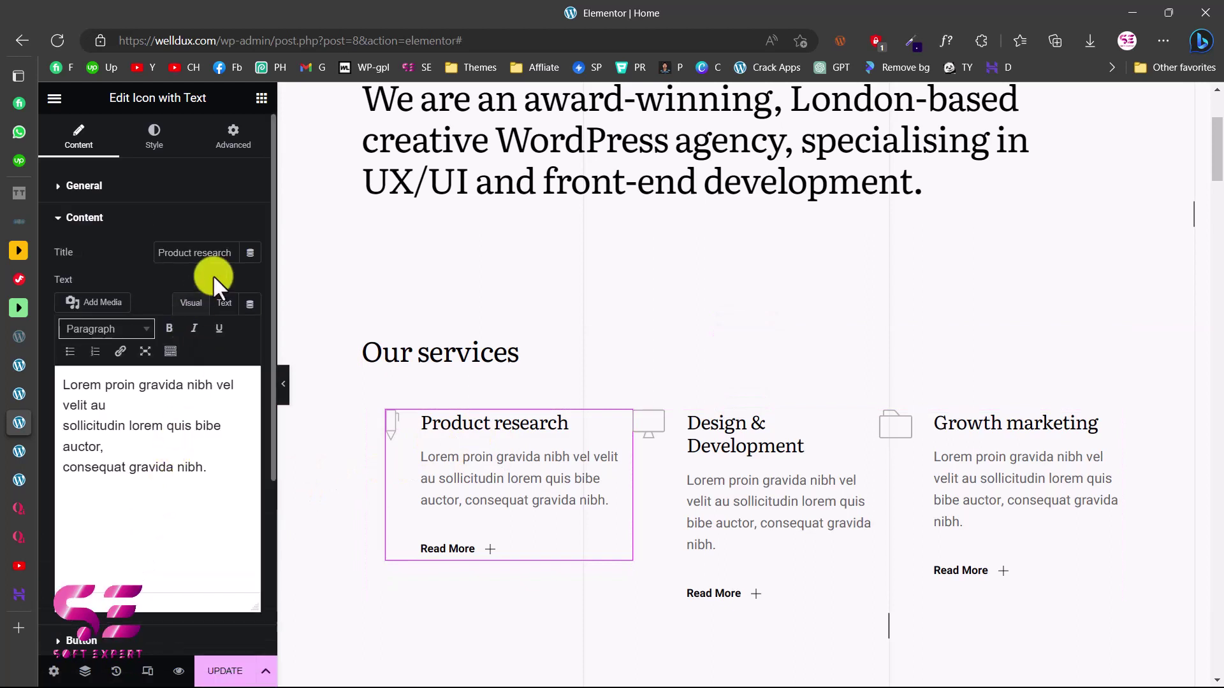
drag(231, 252, 160, 253)
click(198, 253)
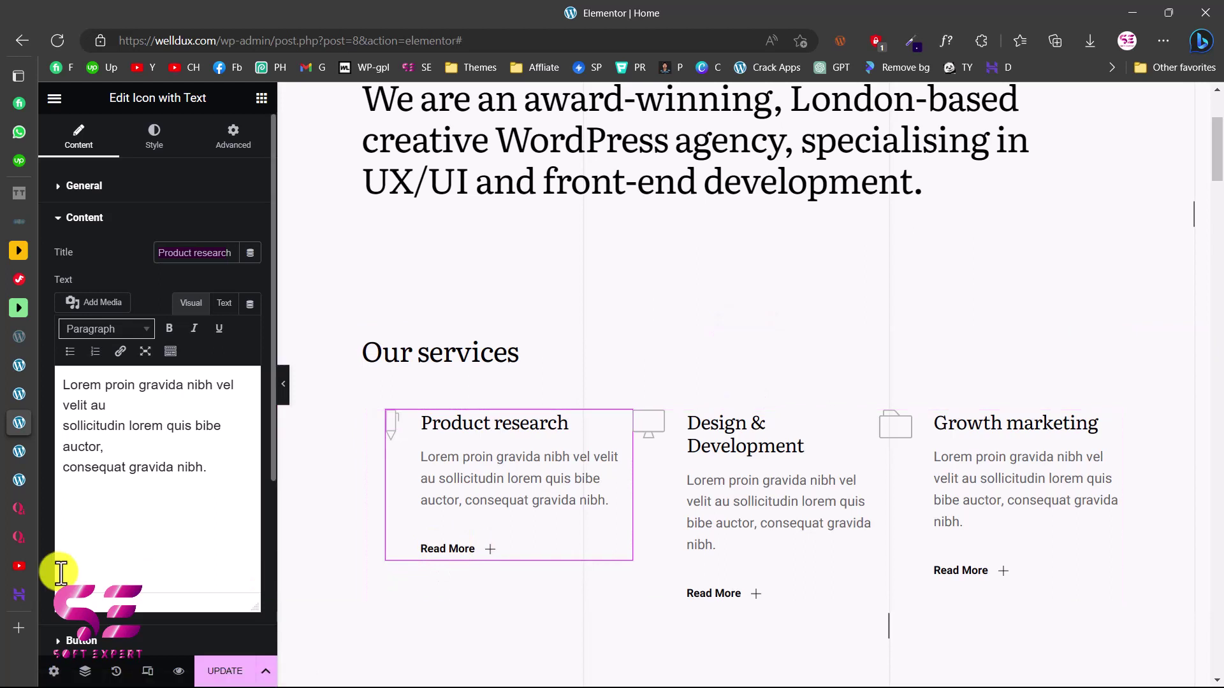
click(81, 641)
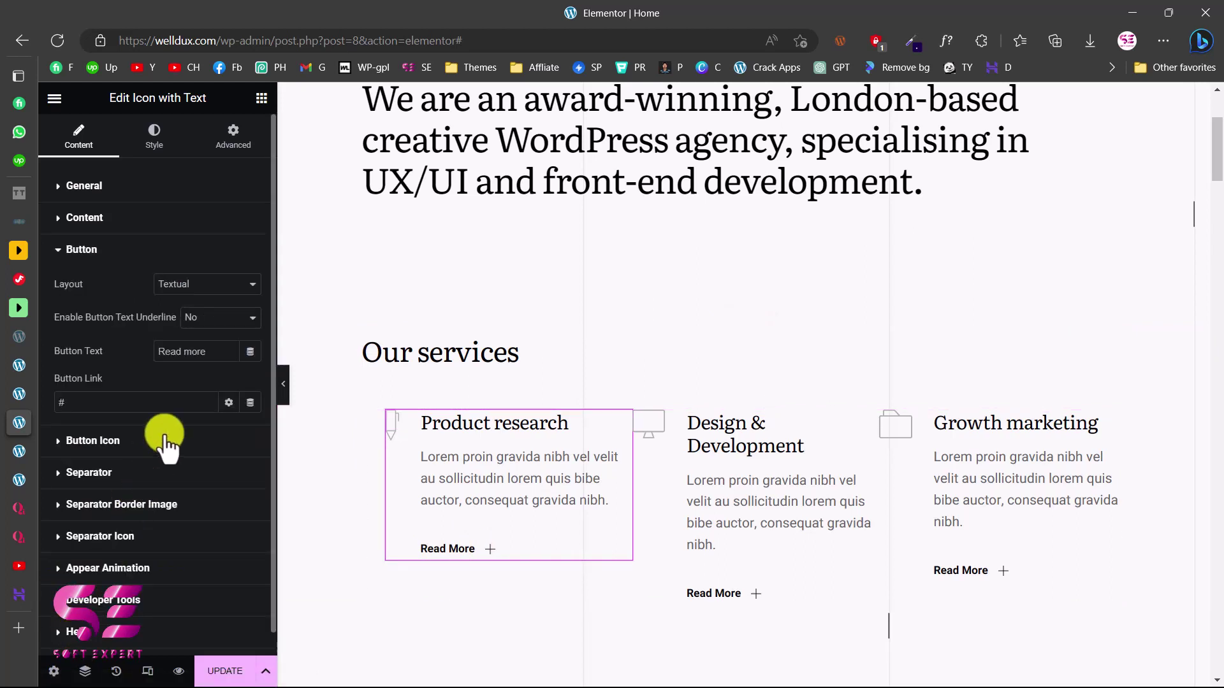
triple_click(181, 358)
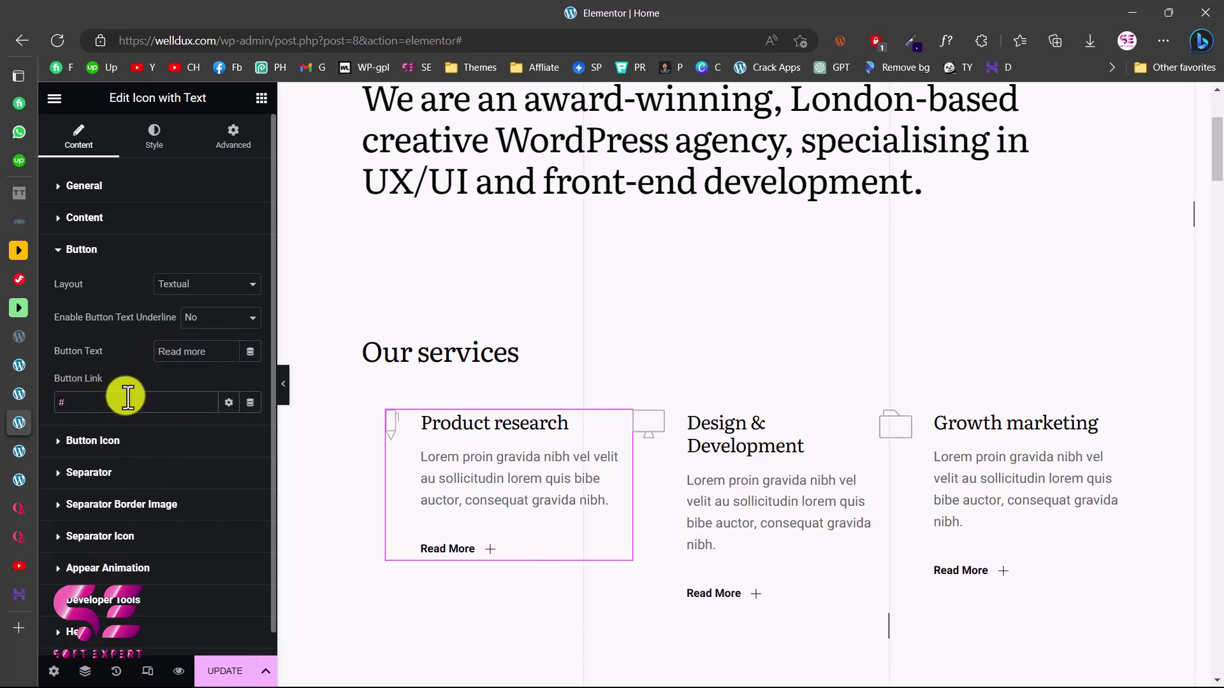
Examine the Amazing portfolio section and the projects beneath it, opening the first project's title and category text for editing.
scroll(719, 454, down, 8)
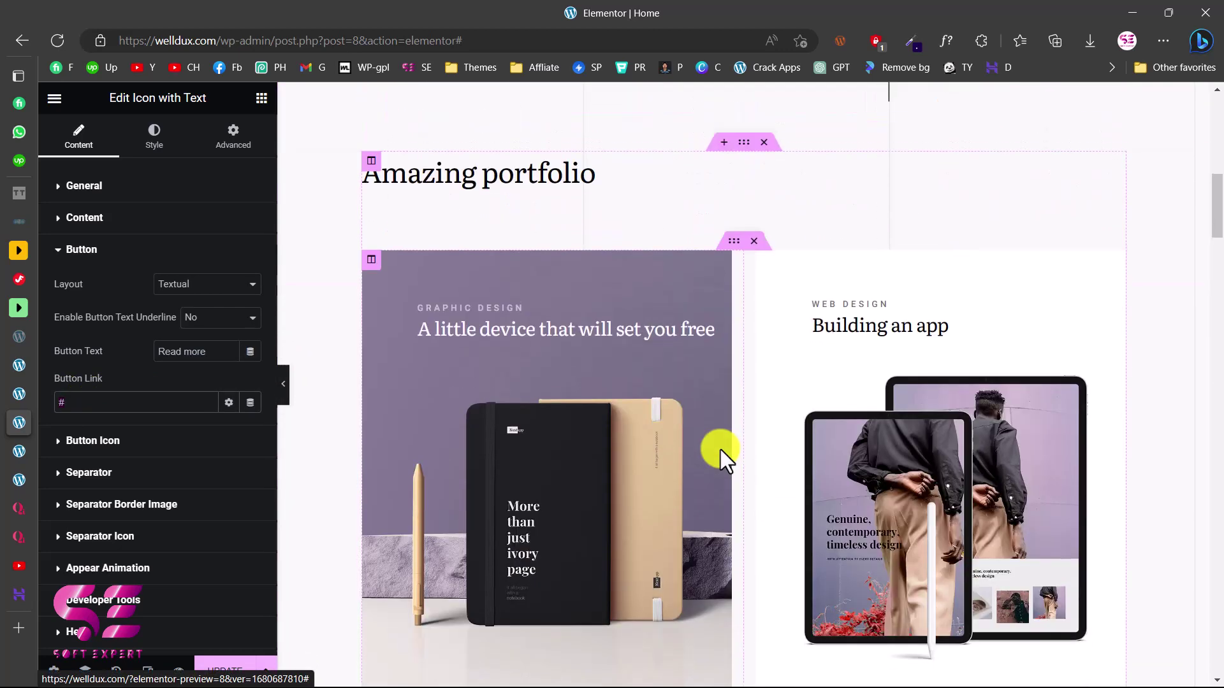
scroll(790, 434, down, 3)
scroll(790, 435, up, 3)
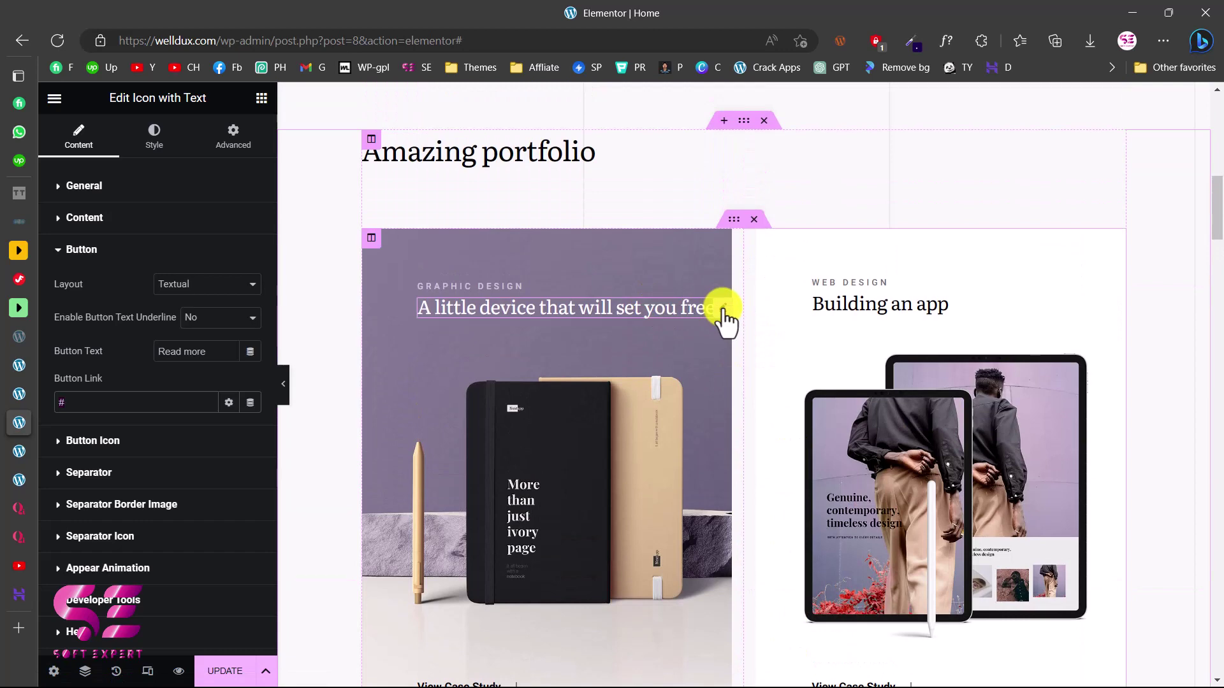
click(724, 310)
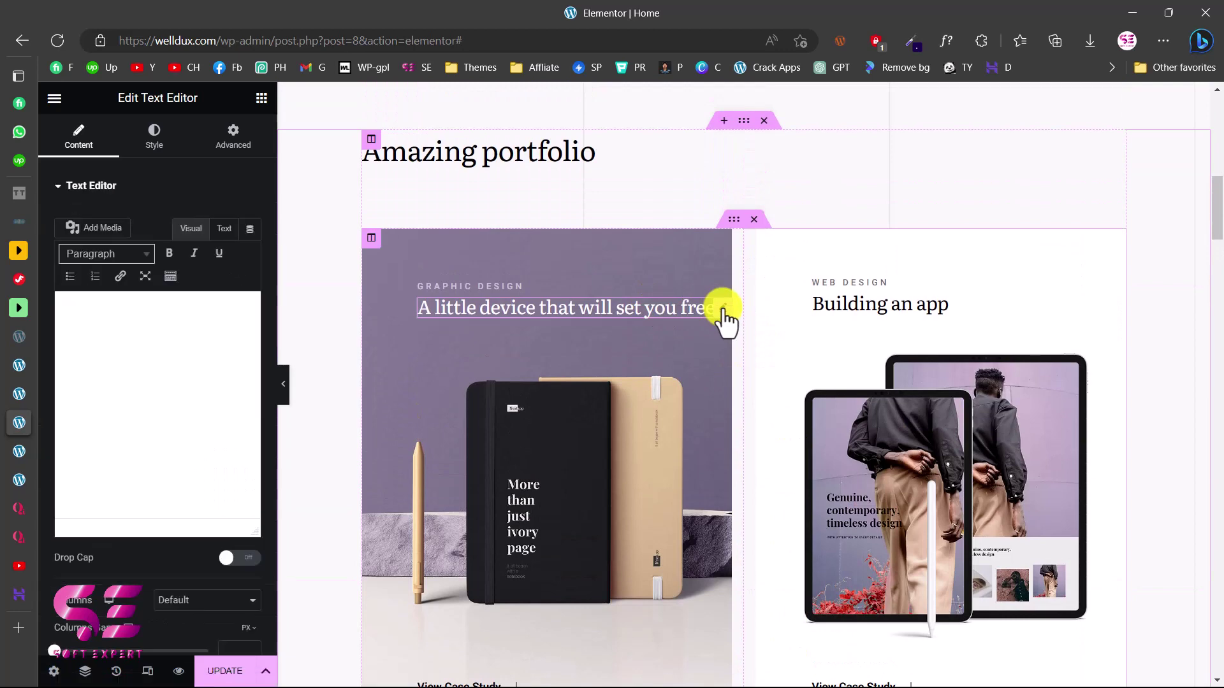
click(460, 281)
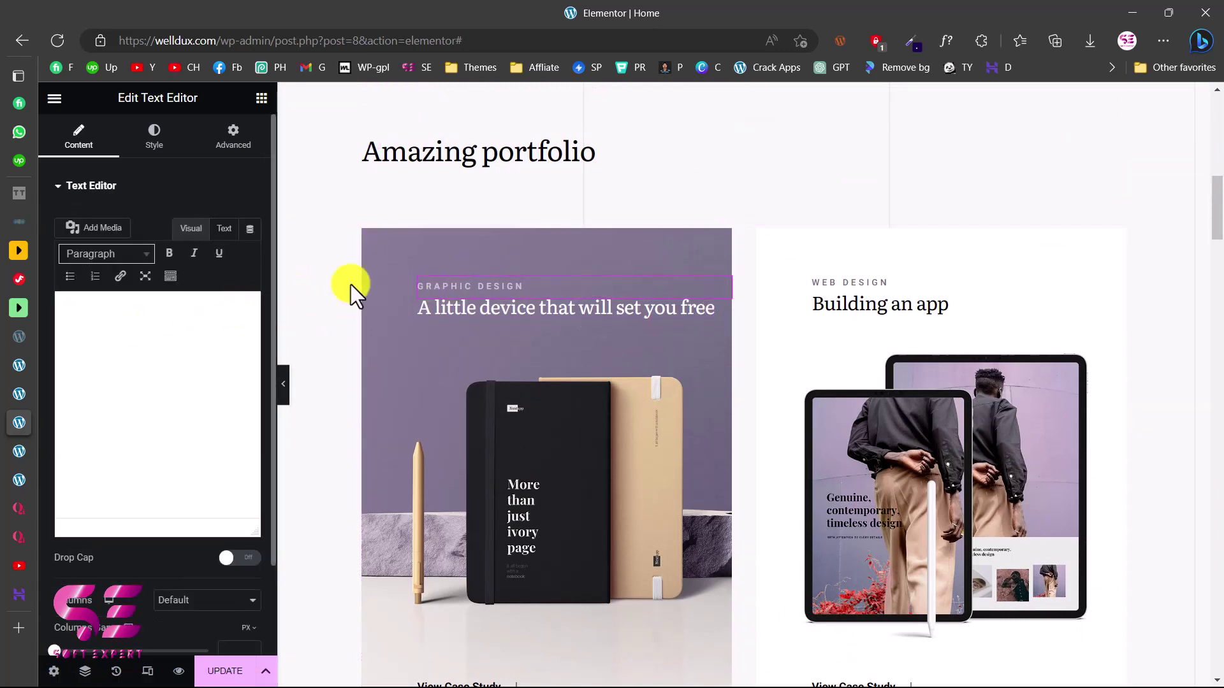
scroll(579, 418, down, 5)
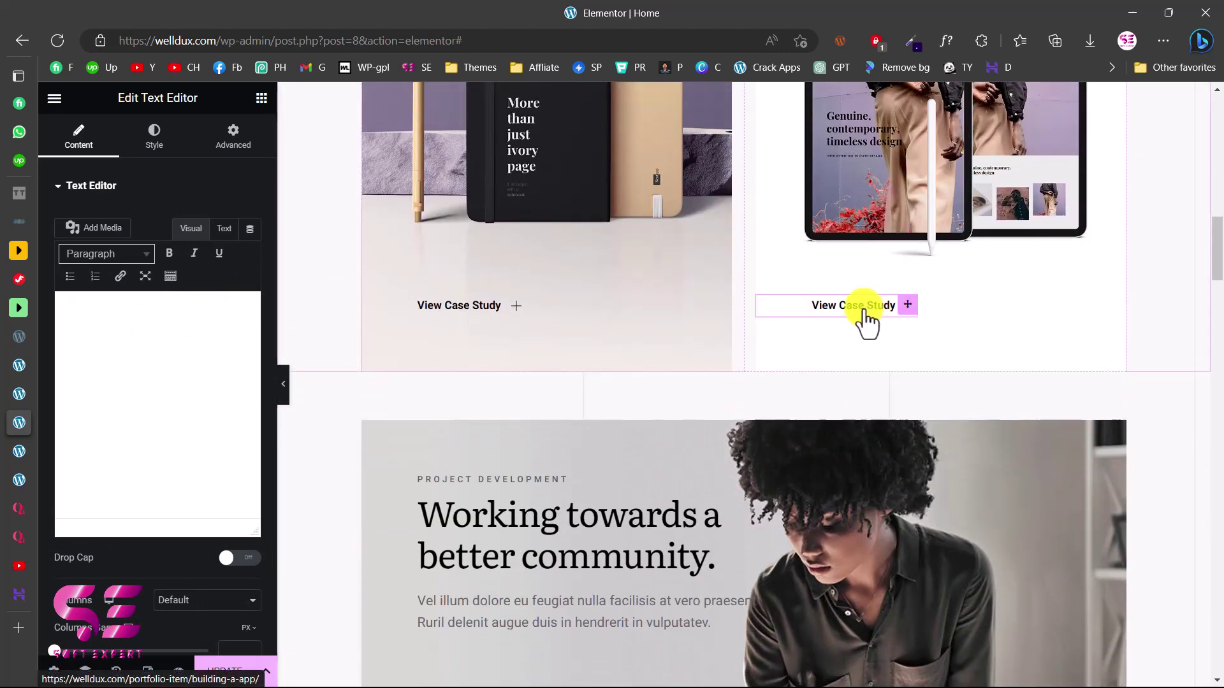
scroll(461, 350, down, 7)
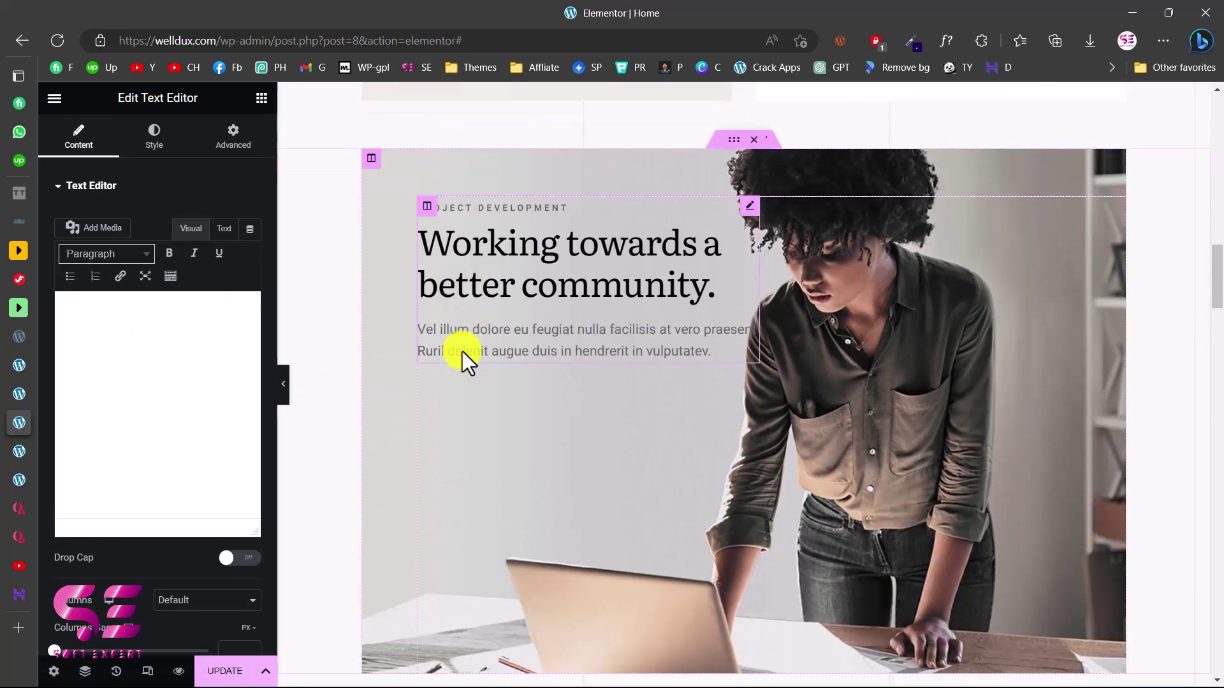
scroll(617, 434, down, 4)
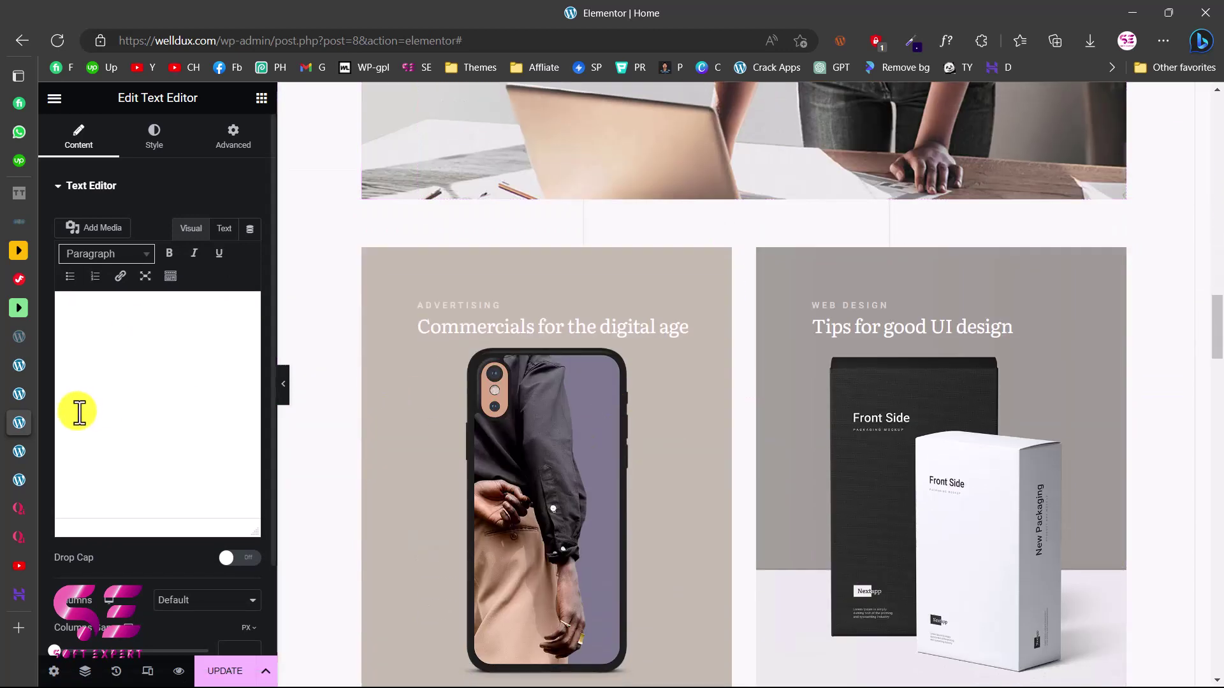
Return to the WordPress admin and open the "Testing application" item from the Qode Portfolio list for editing.
click(41, 392)
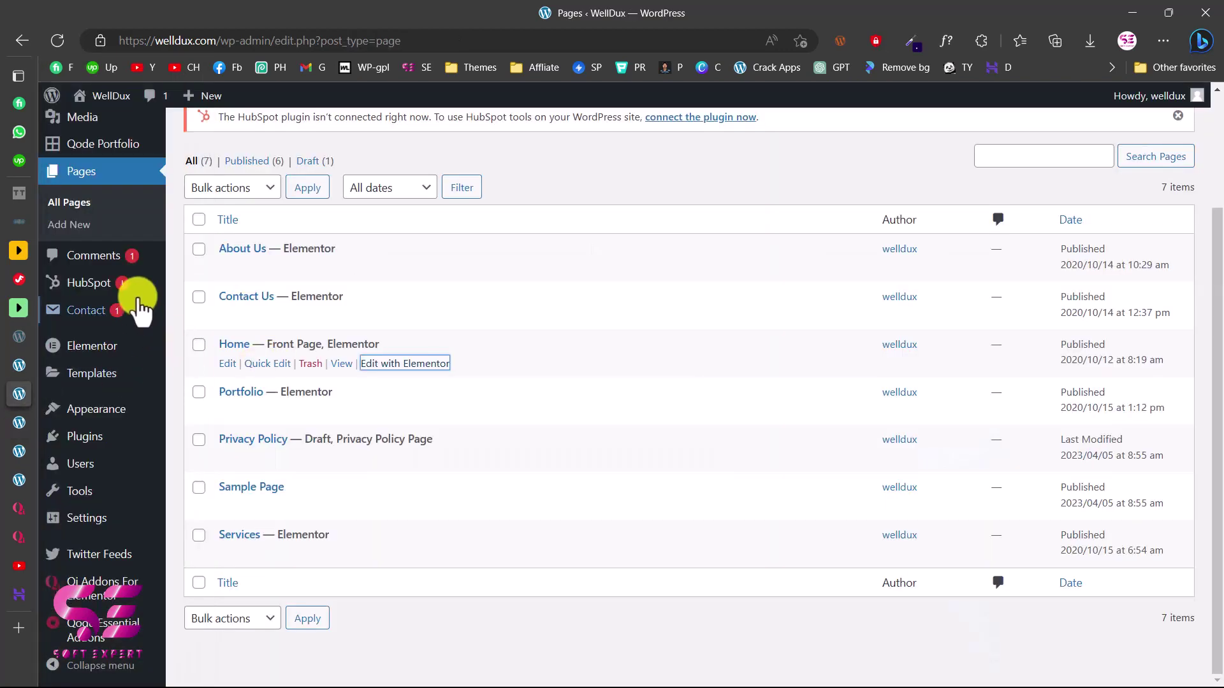
scroll(96, 338, up, 3)
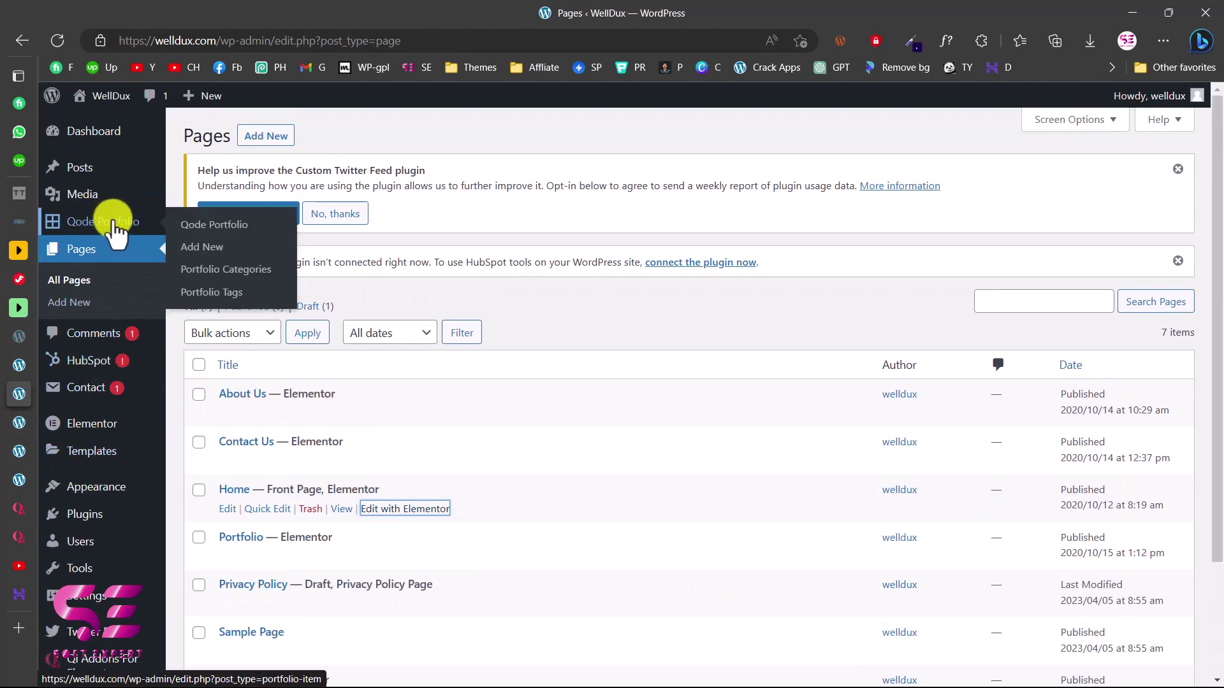
click(101, 221)
scroll(308, 258, down, 2)
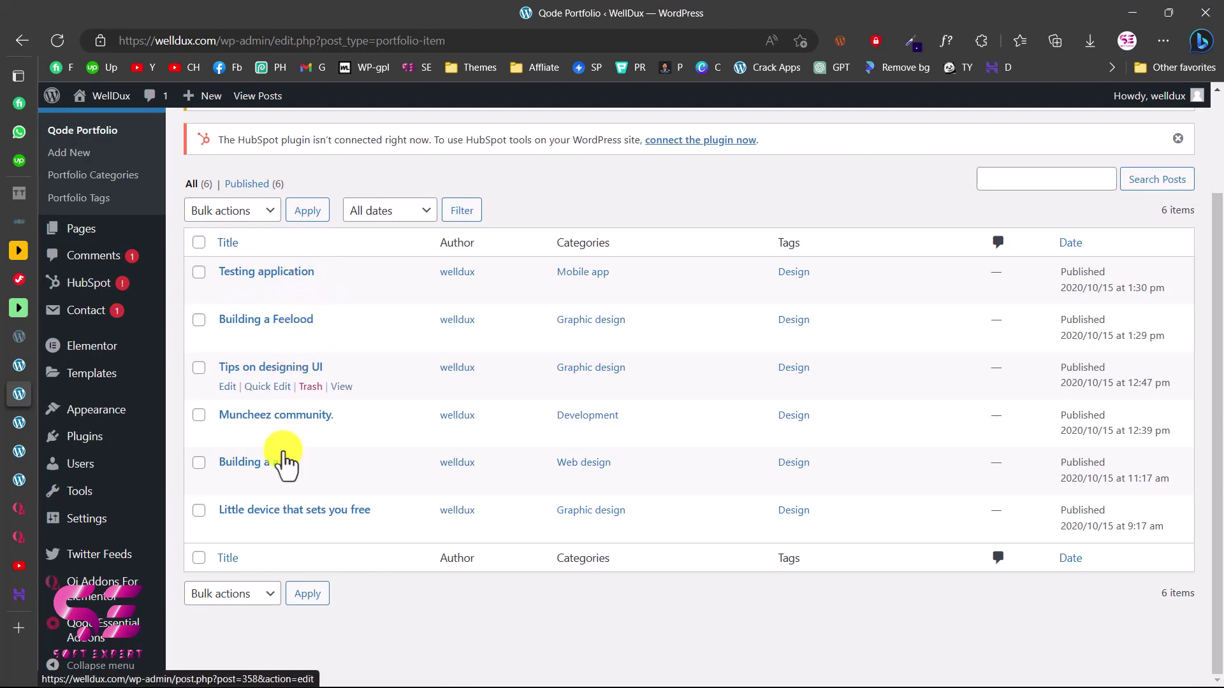
mouse_move(254, 276)
click(227, 293)
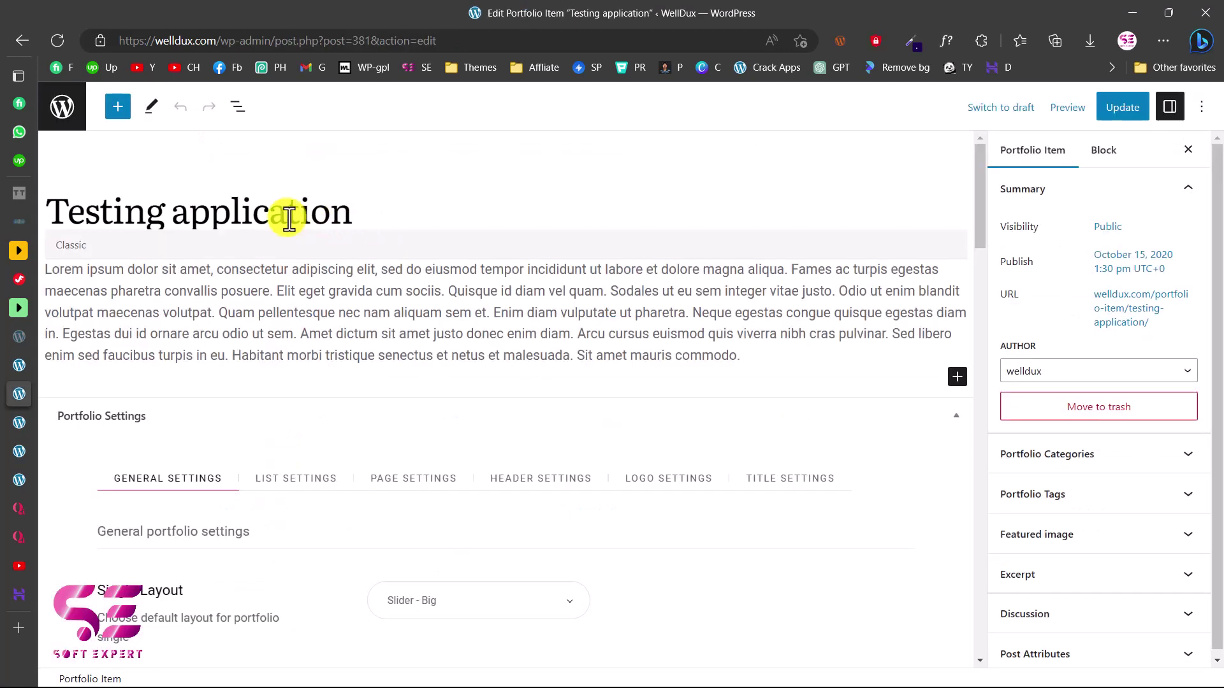
Examine the portfolio item's description, single layout, media items, gallery layout settings and info items.
click(286, 291)
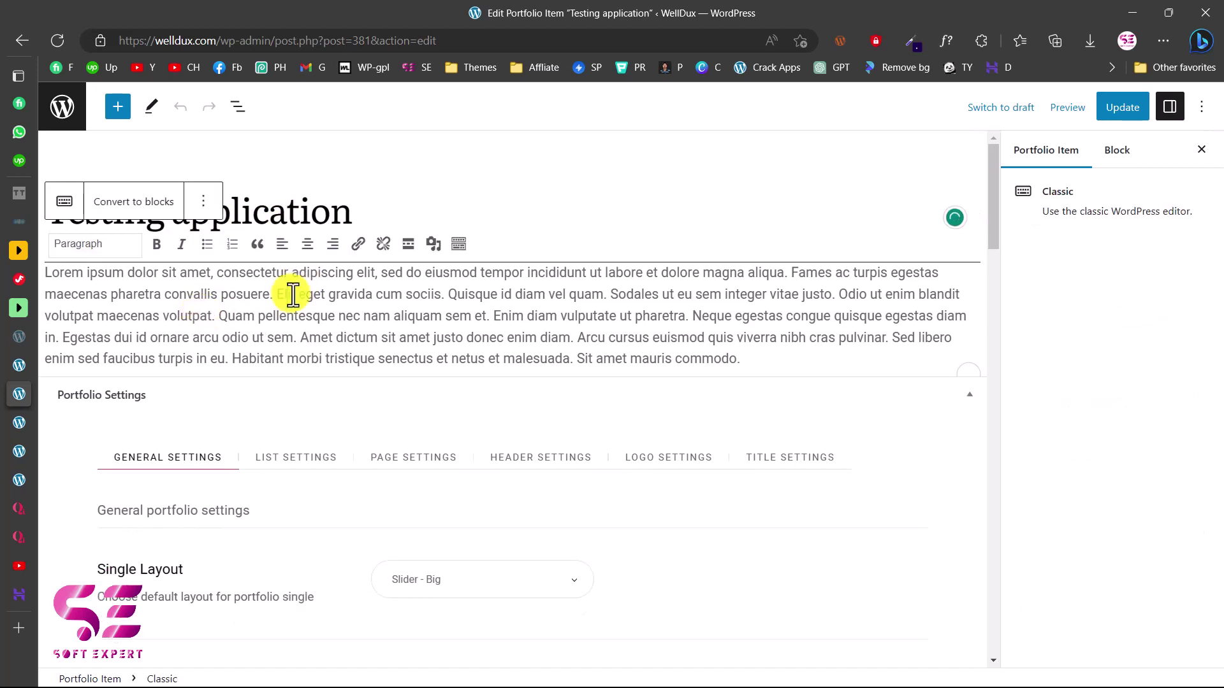
scroll(395, 308, down, 5)
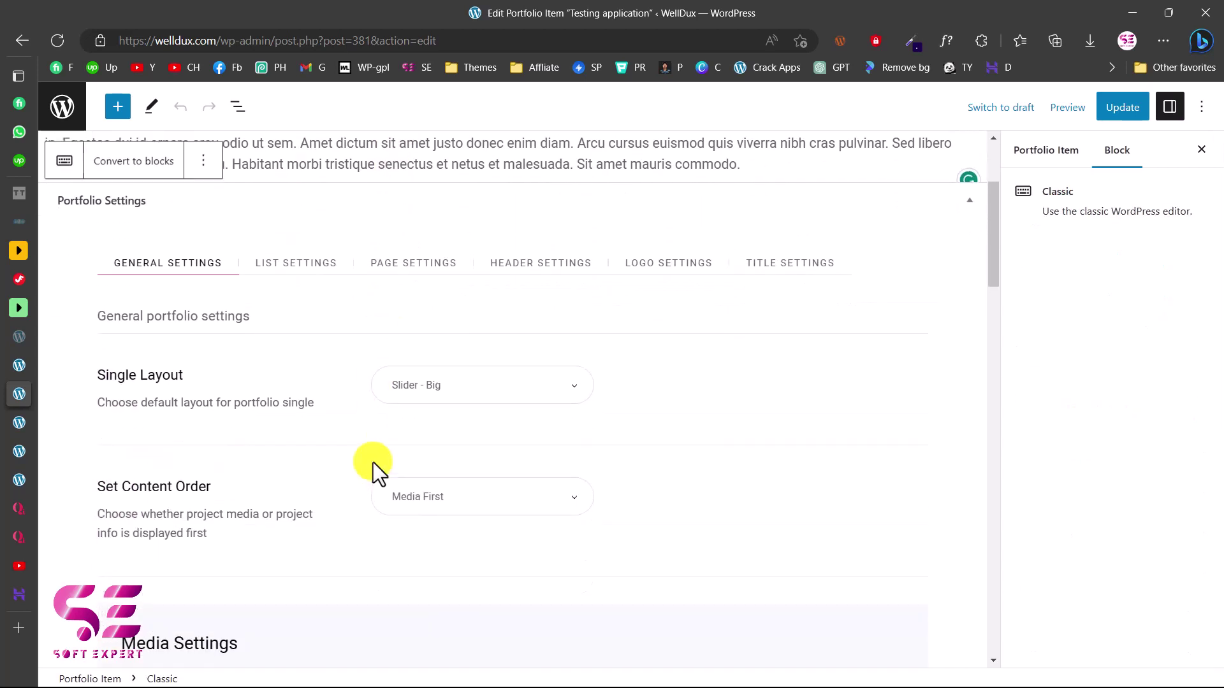
scroll(300, 468, down, 3)
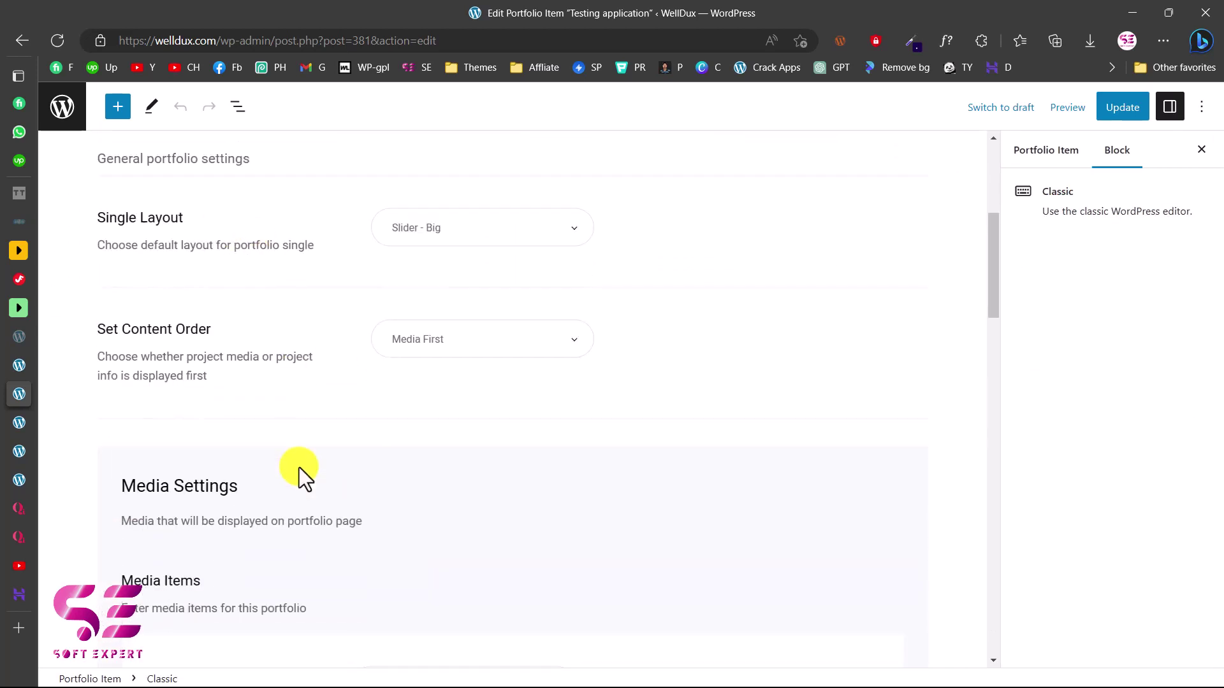
scroll(273, 376, down, 1)
scroll(289, 328, down, 2)
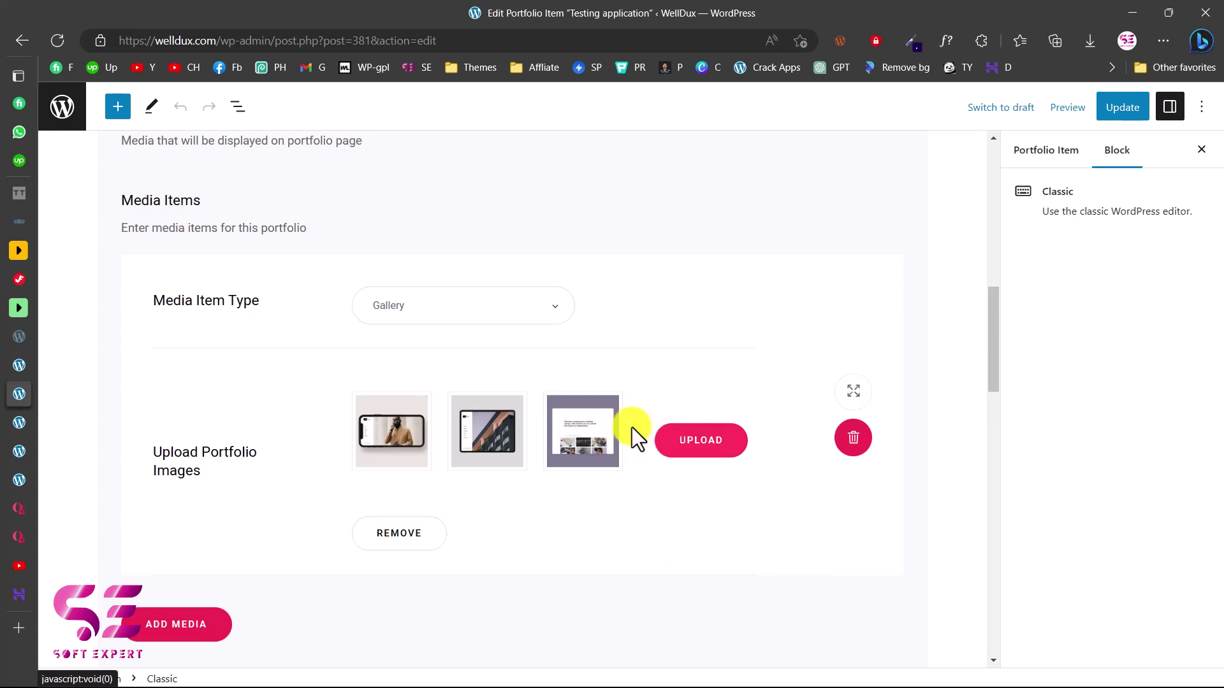
scroll(543, 452, down, 8)
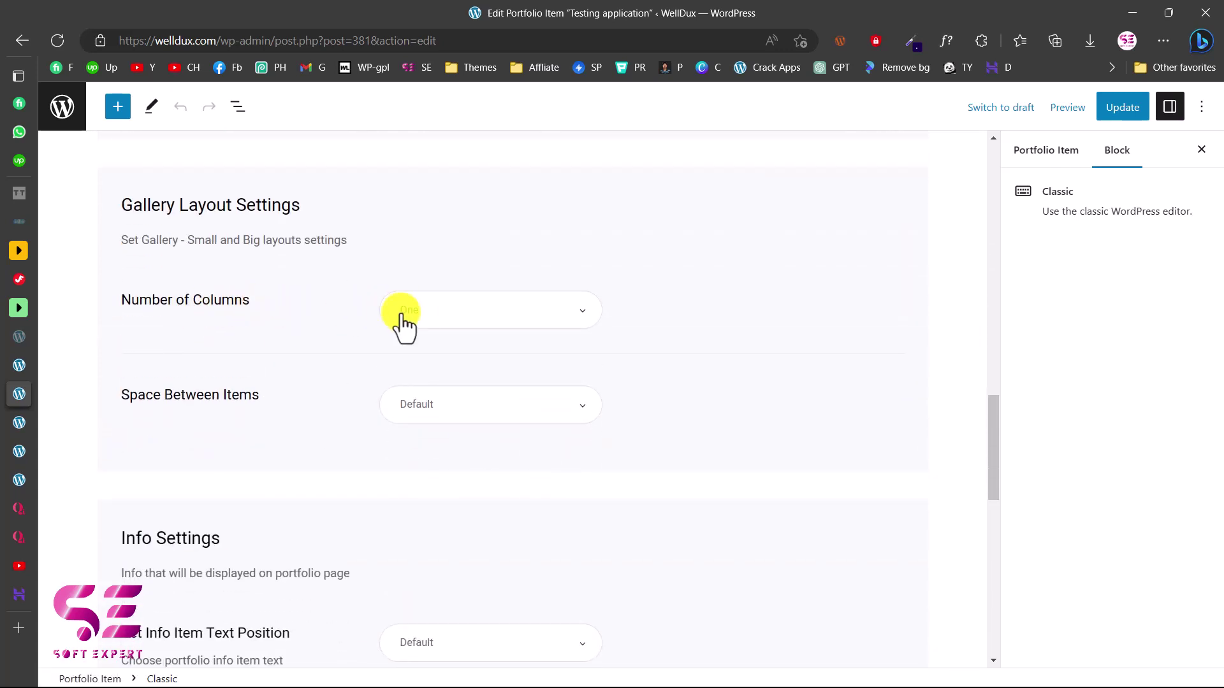
scroll(495, 350, down, 8)
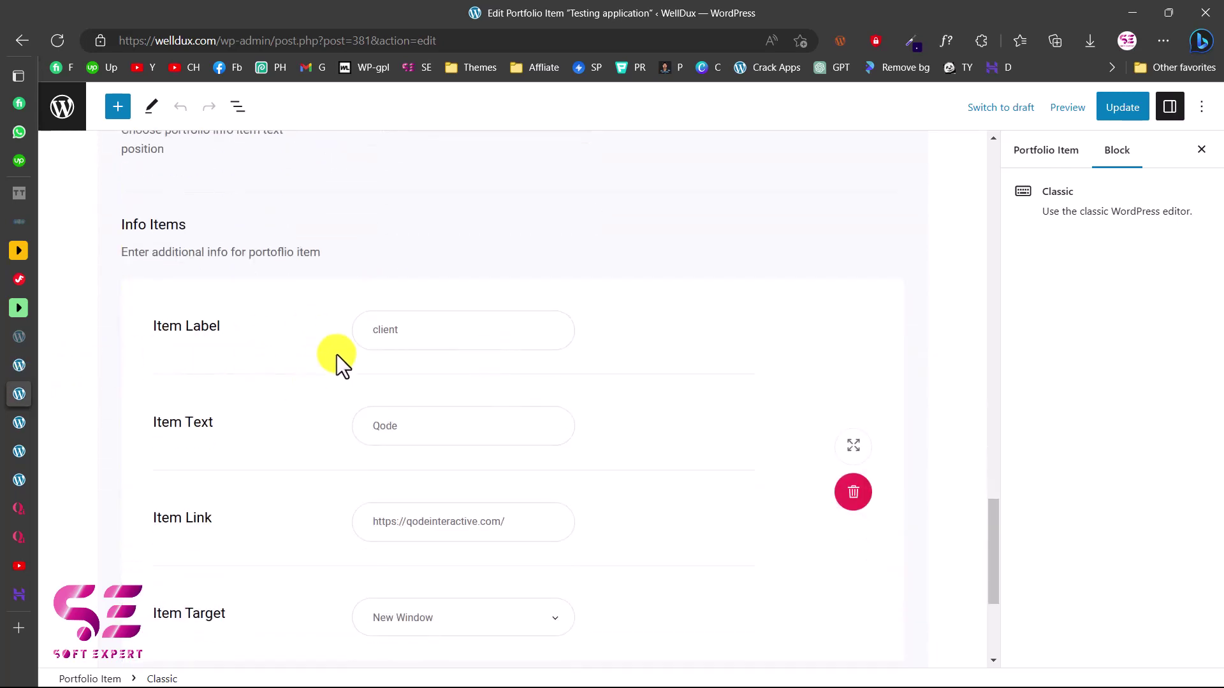
Switch to the live WellDux site, open its Portfolio page and look through the listed projects.
click(32, 453)
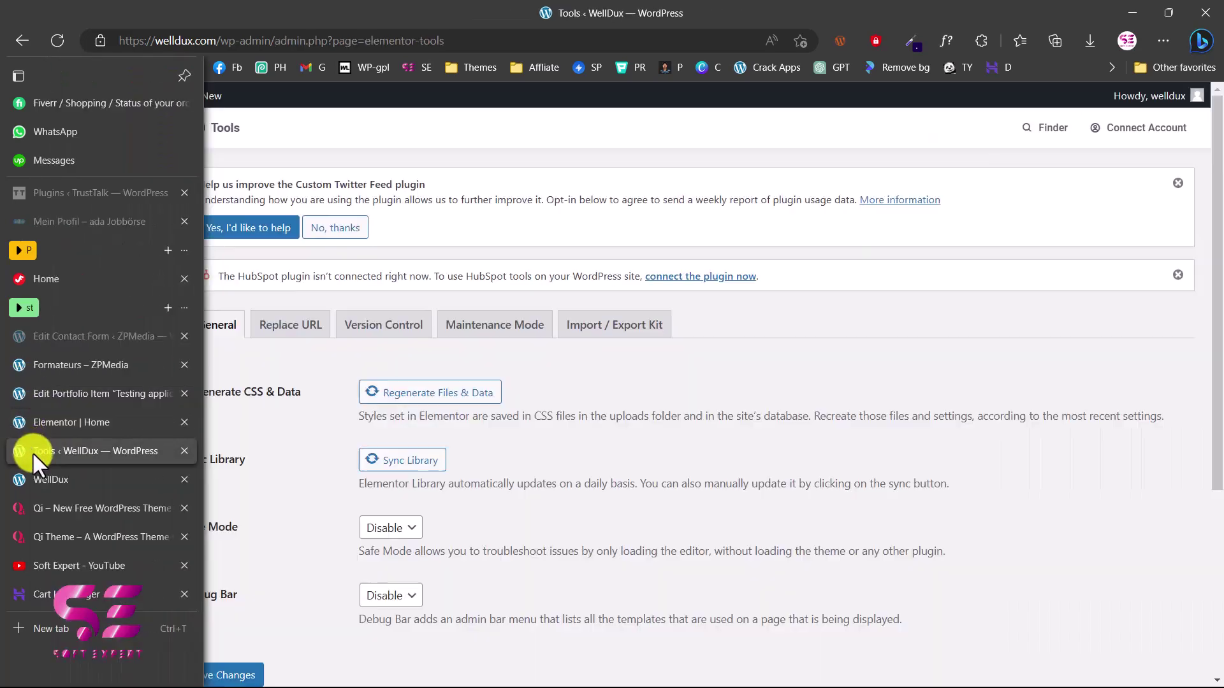
click(41, 472)
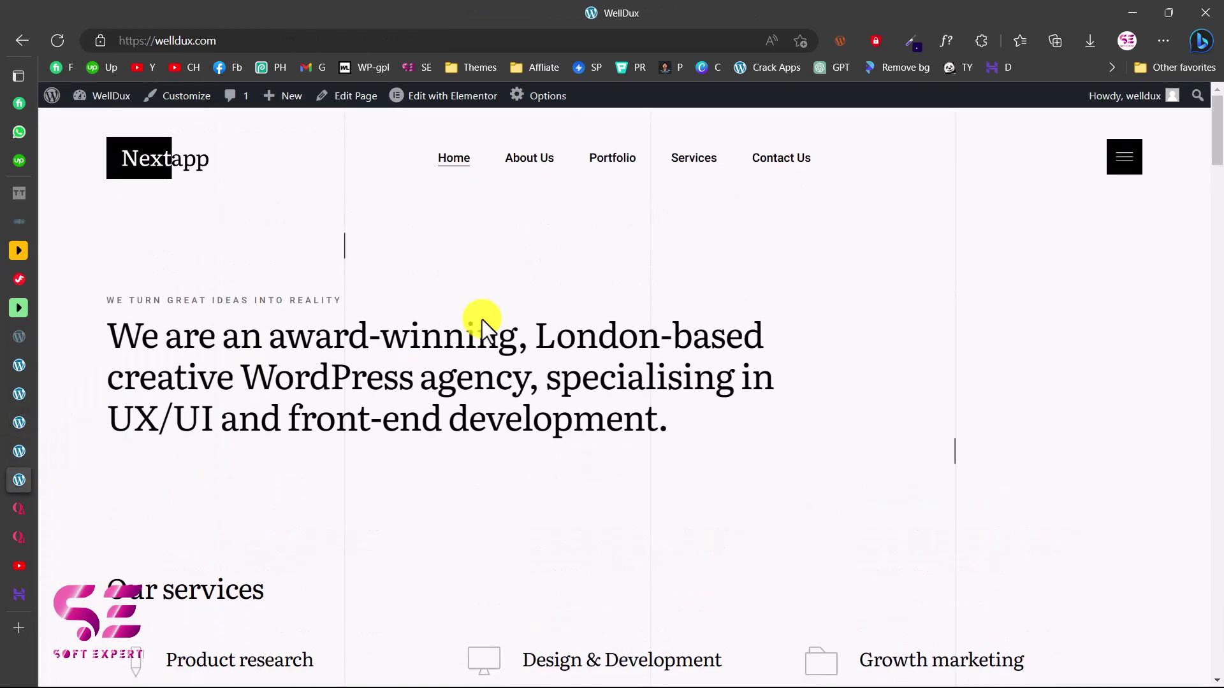
click(617, 160)
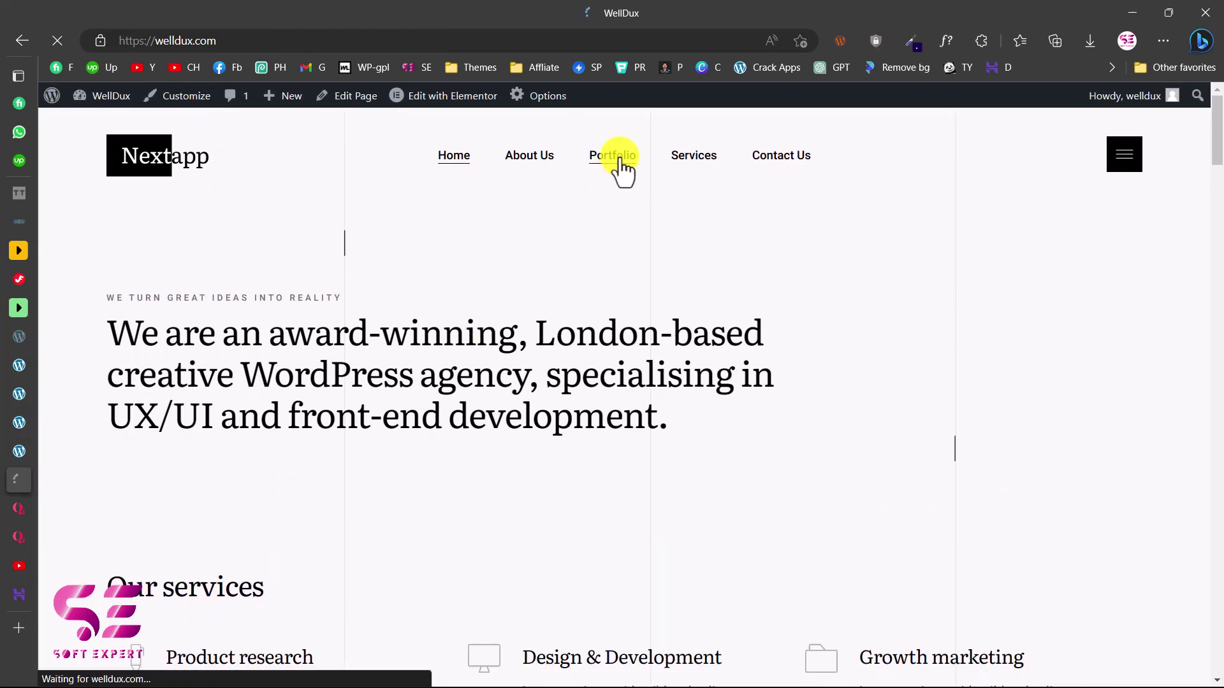
scroll(464, 312, down, 6)
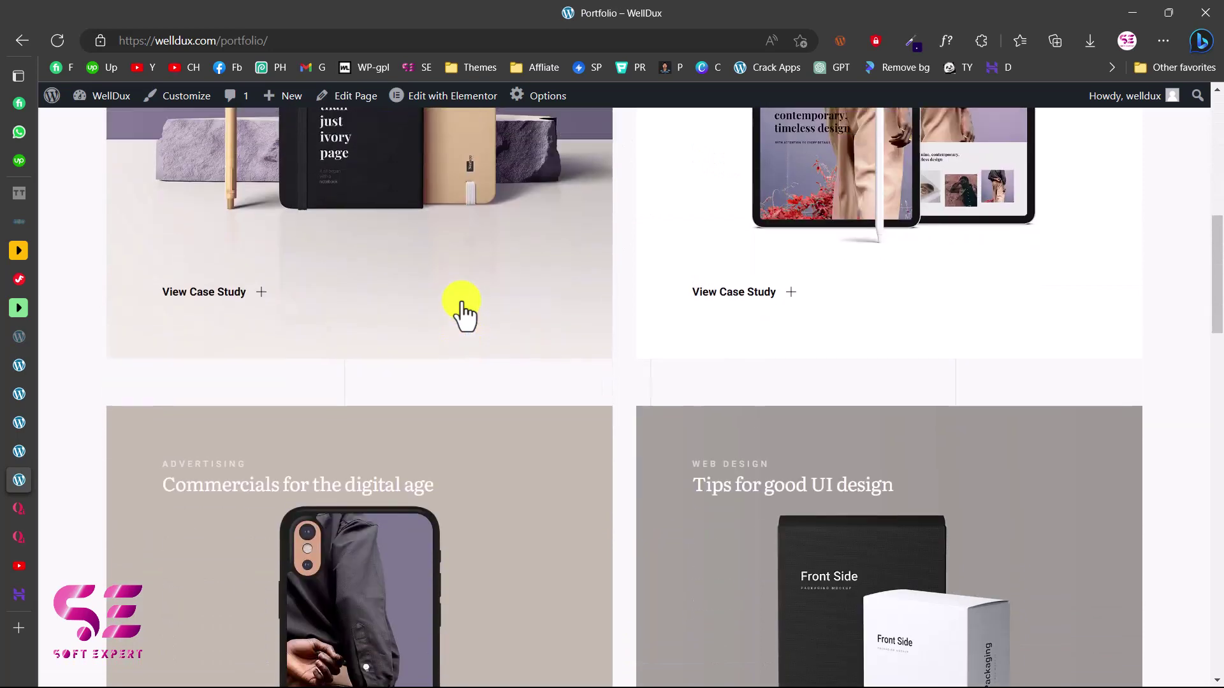
Leave the live portfolio page and the "Testing application" item, and look over the Qode Portfolio project list in the WordPress admin.
scroll(383, 268, up, 6)
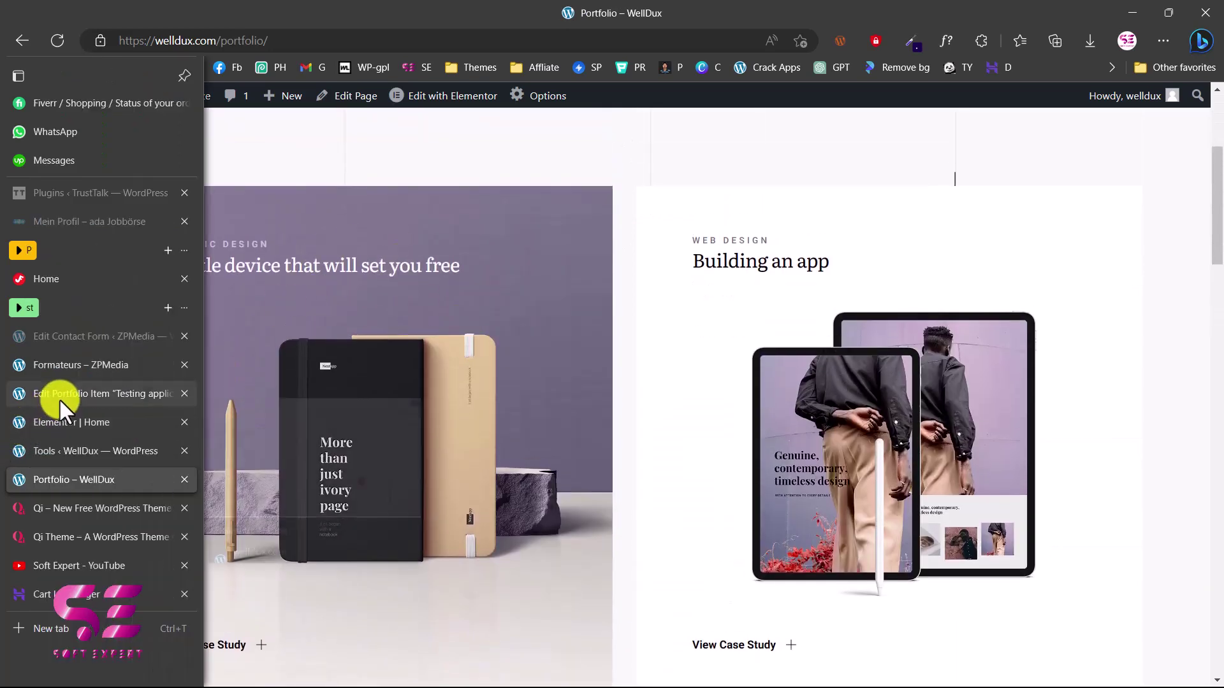
click(59, 399)
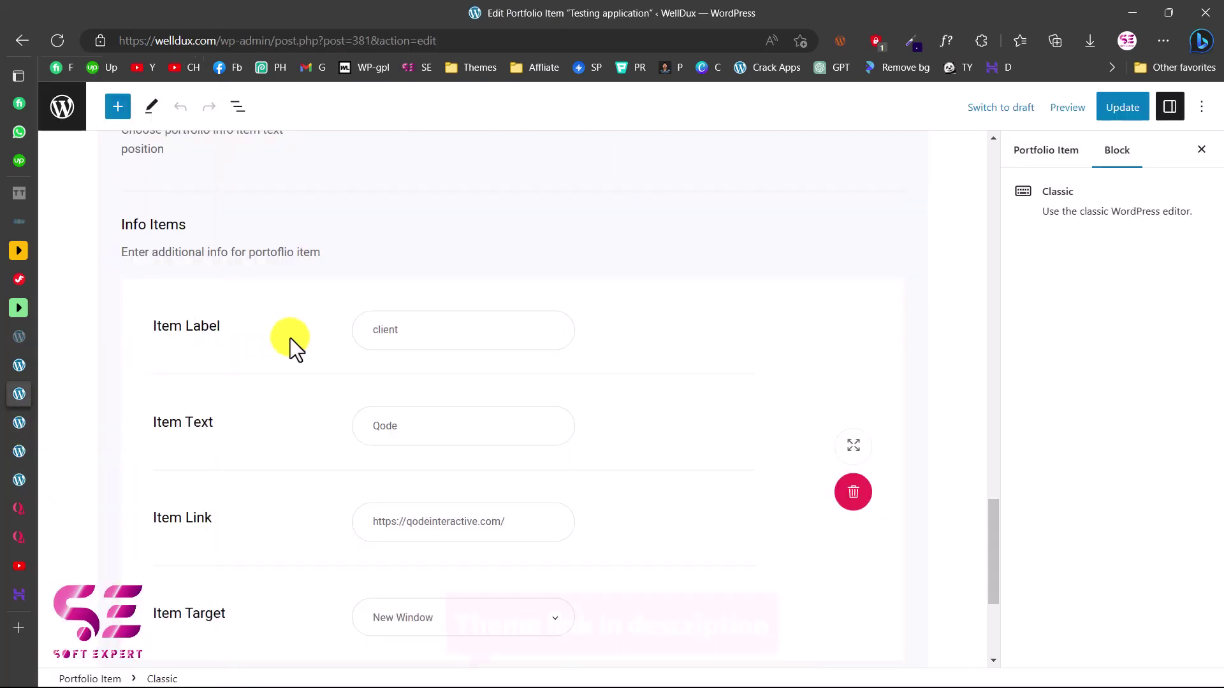
click(21, 45)
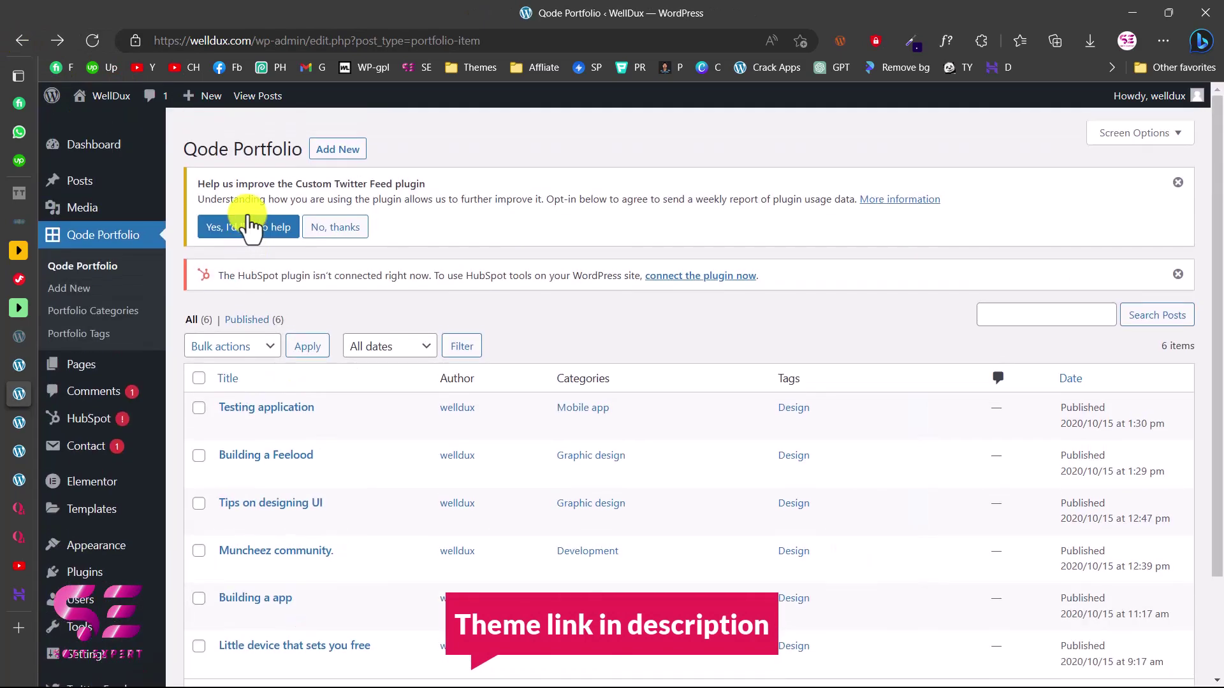
scroll(356, 375, down, 1)
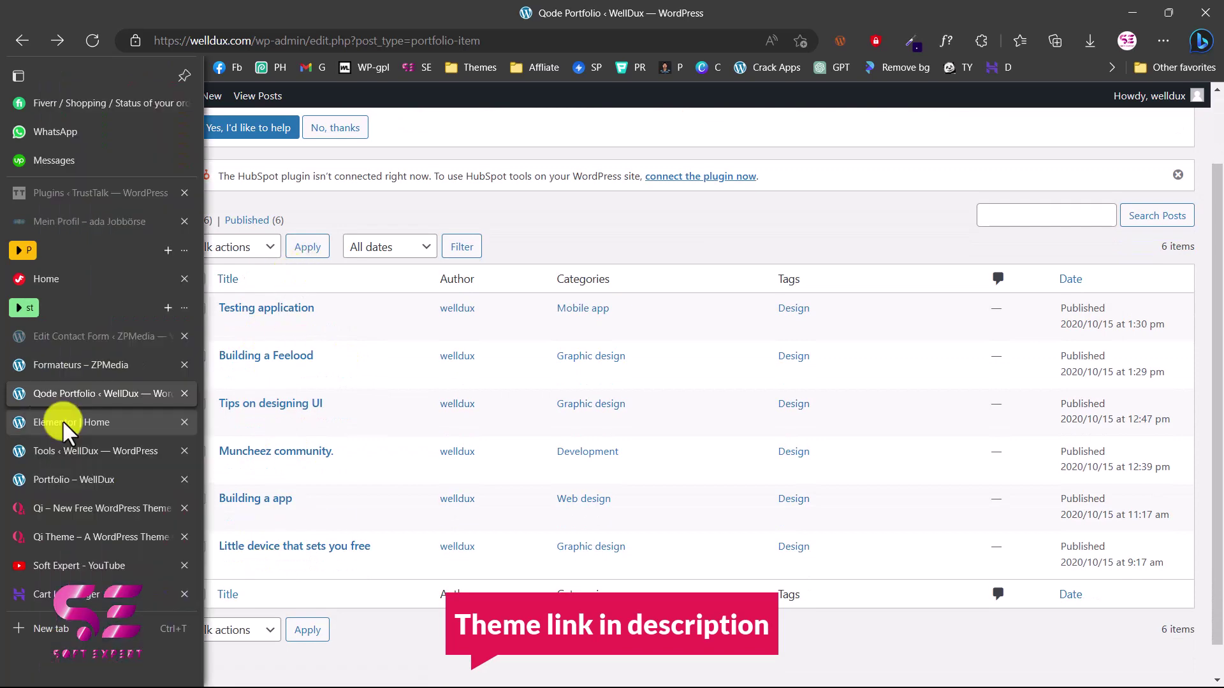
Look over the home page's project cards in Elementor and the Soft Expert YouTube channel's videos, returning to the home page's header.
click(62, 420)
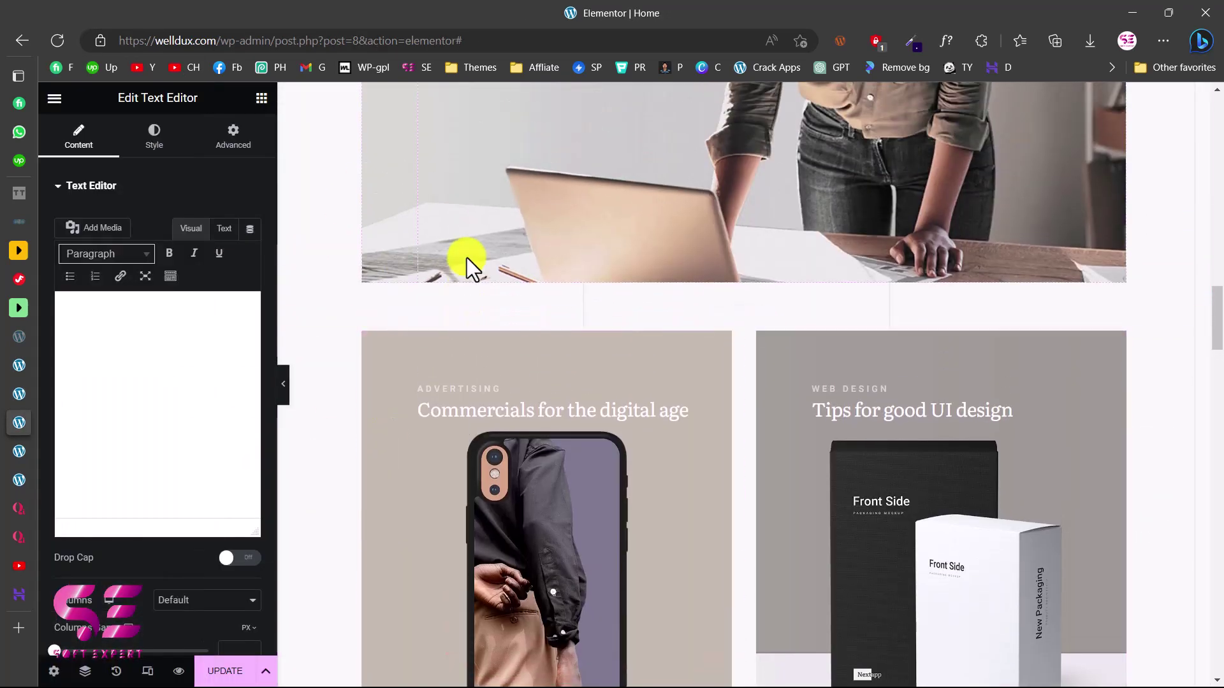
scroll(466, 258, down, 3)
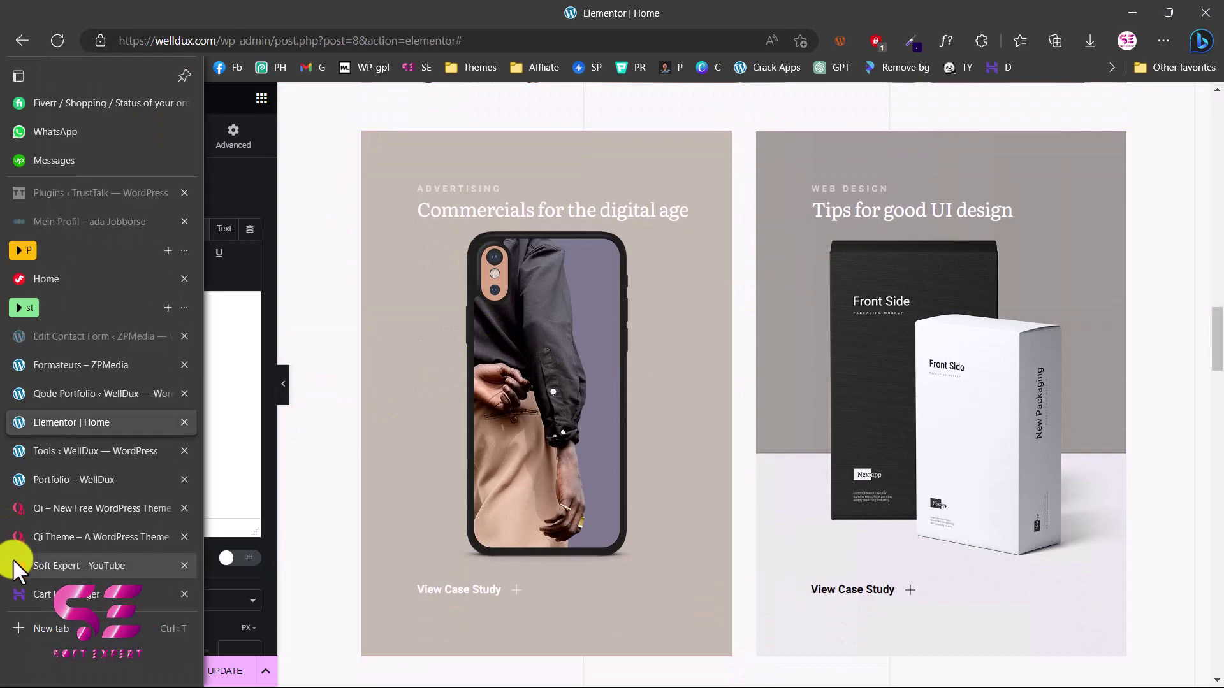
click(14, 564)
scroll(529, 383, up, 2)
scroll(663, 319, up, 6)
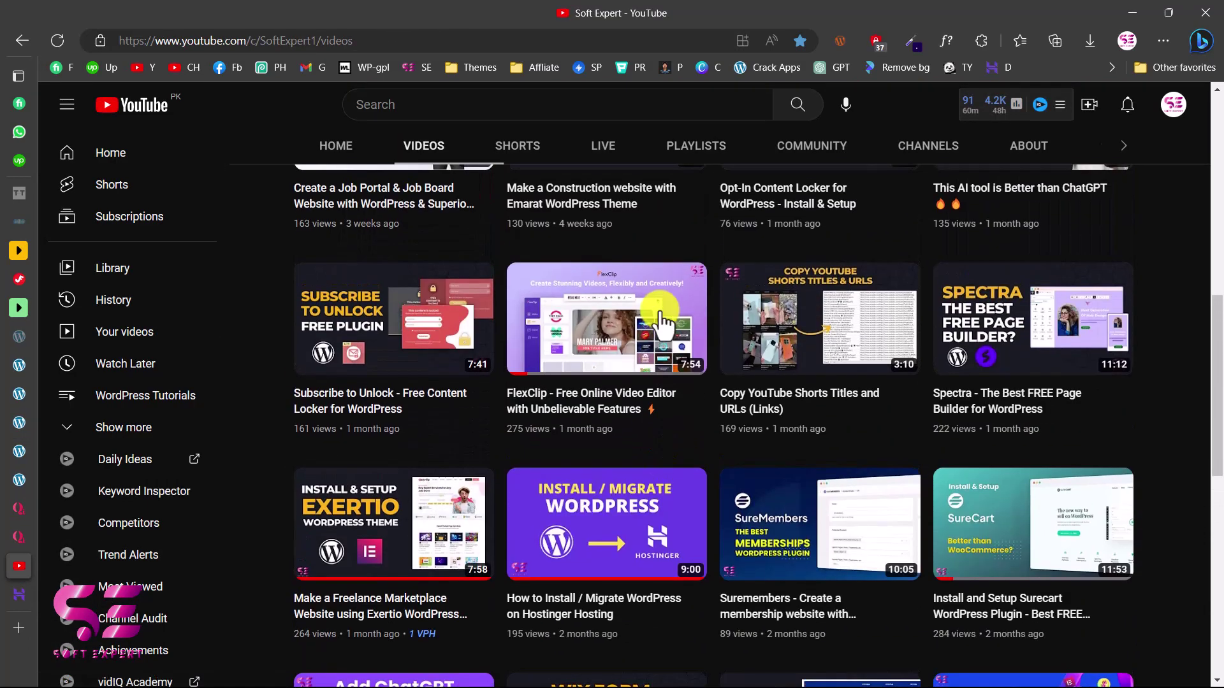
scroll(537, 472, up, 2)
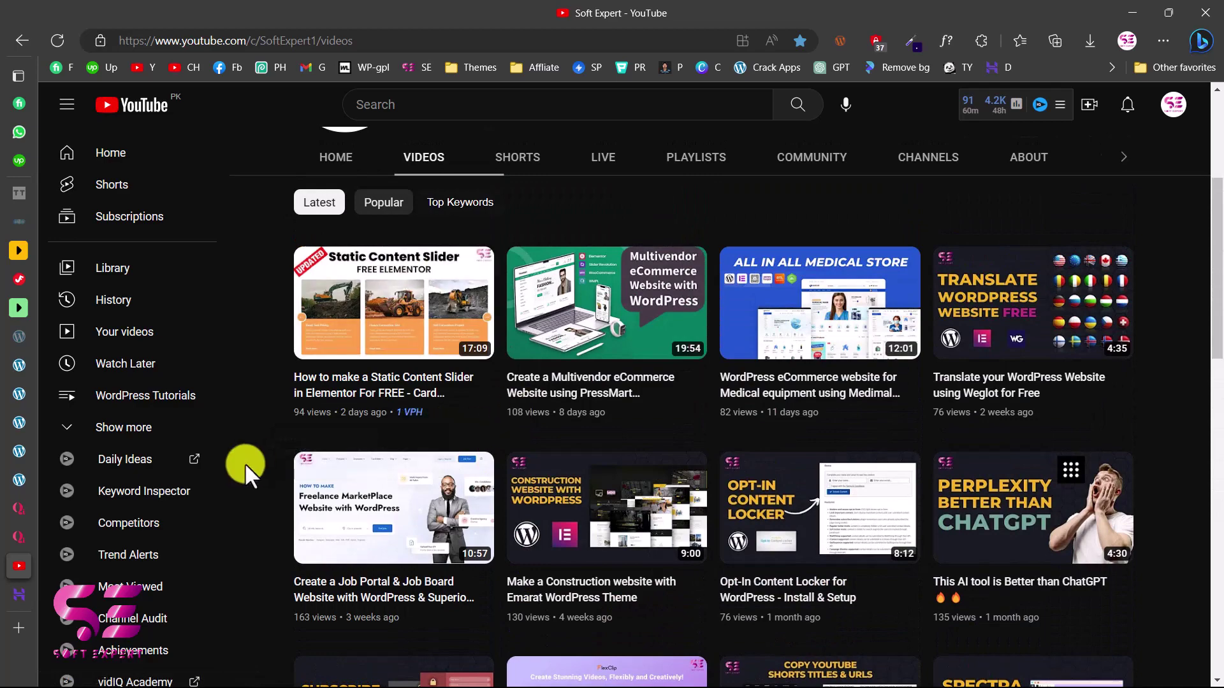
click(32, 526)
scroll(359, 381, up, 20)
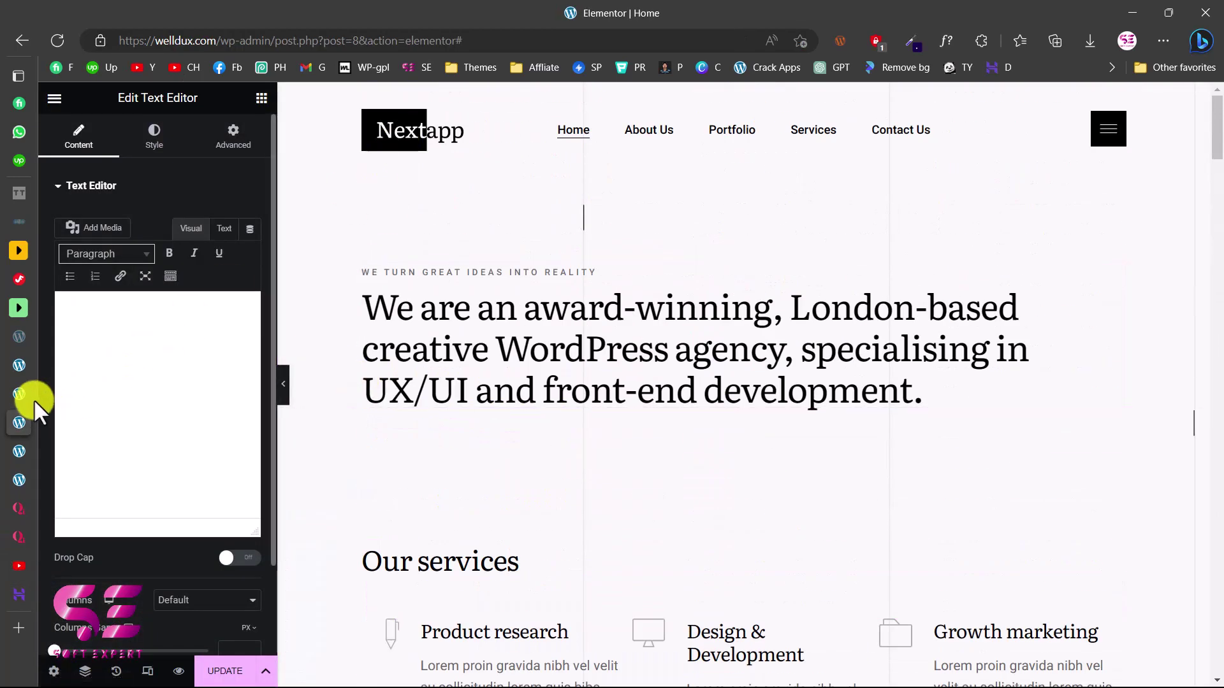
Open the WordPress Customizer from the live WellDux Portfolio page.
mouse_move(30, 398)
click(40, 479)
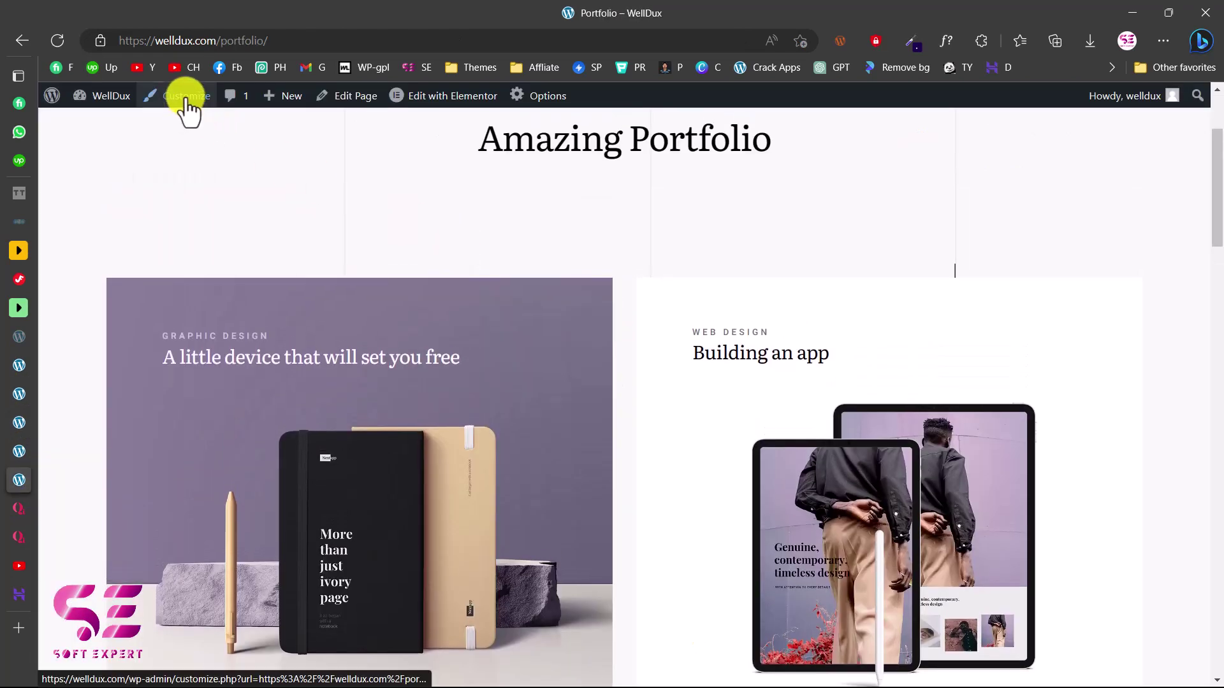
click(187, 97)
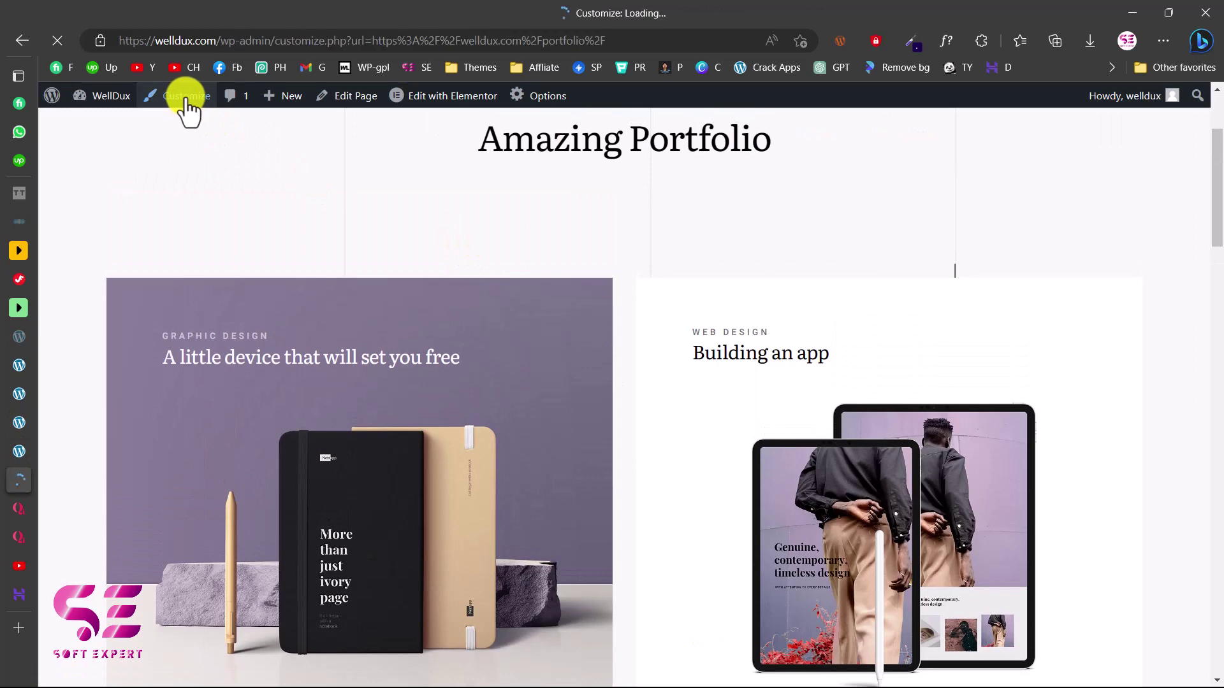
mouse_move(25, 450)
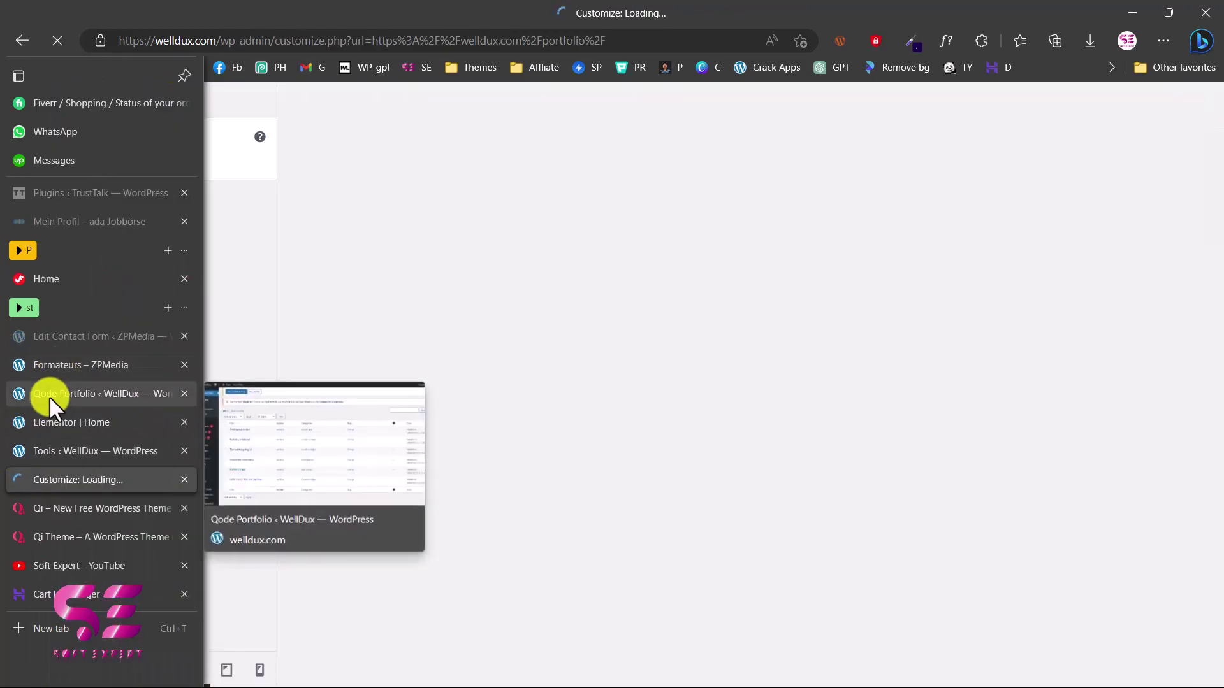
click(49, 396)
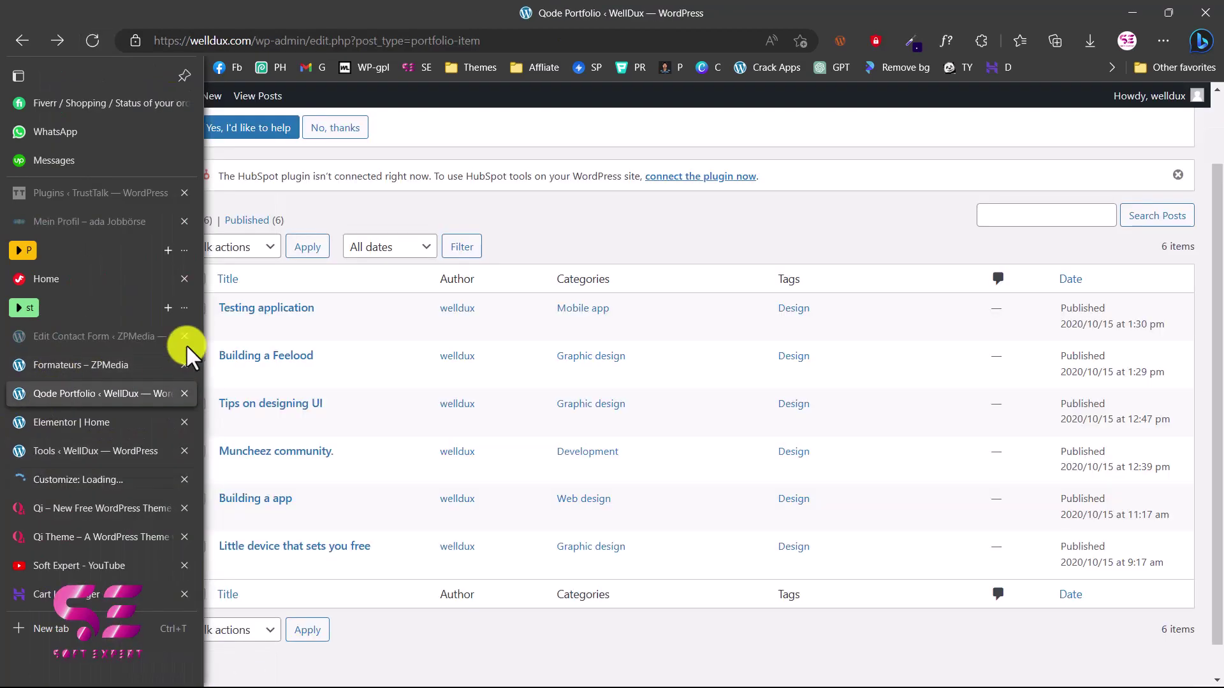
mouse_move(102, 409)
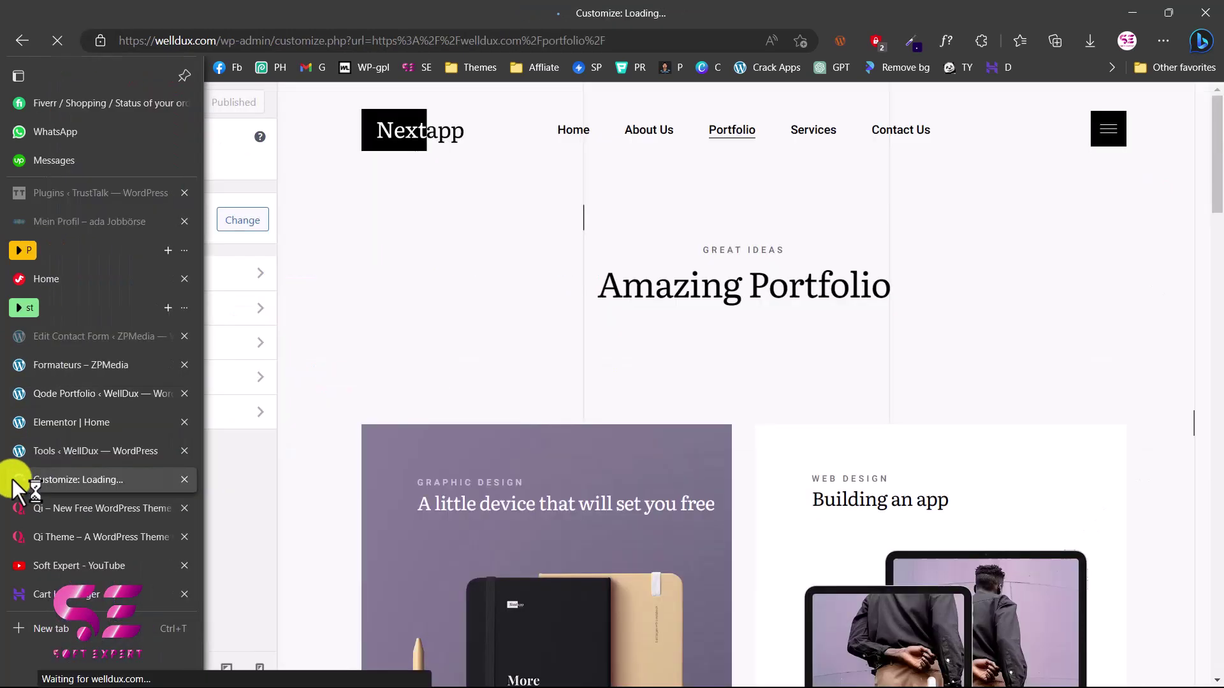
click(13, 480)
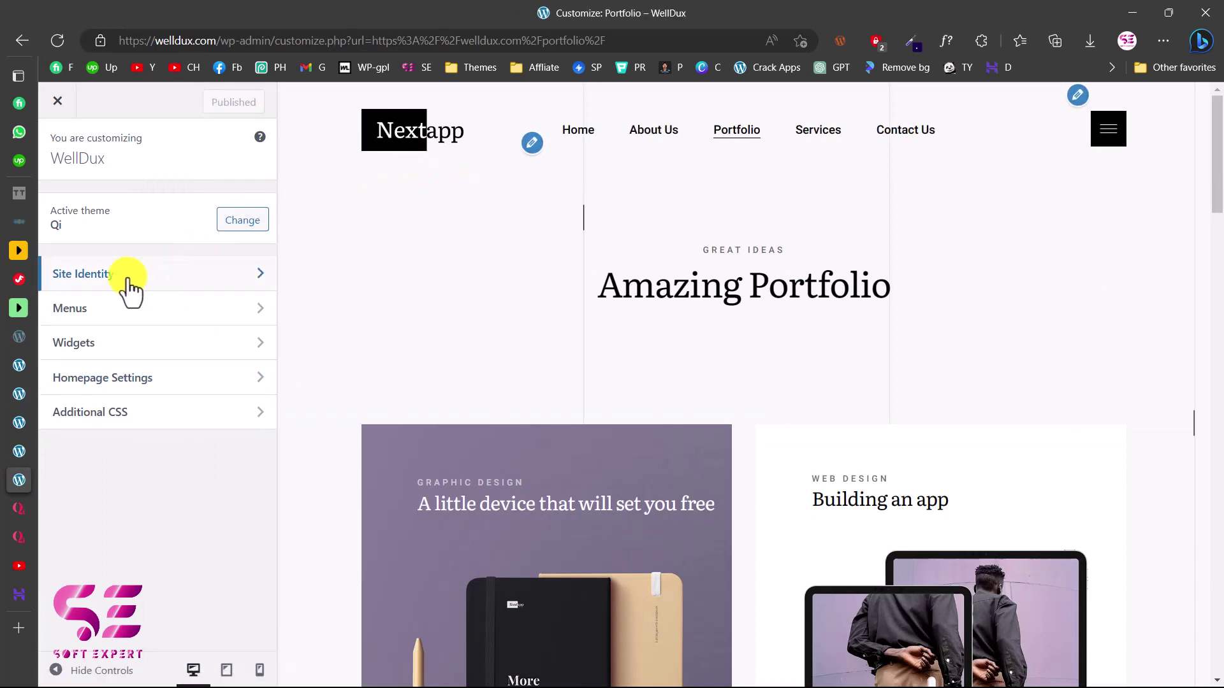
In the Site Identity settings, upload the SoftExpert Logo dark PNG from the Fiverr folder as the site logo, without cropping it.
click(164, 291)
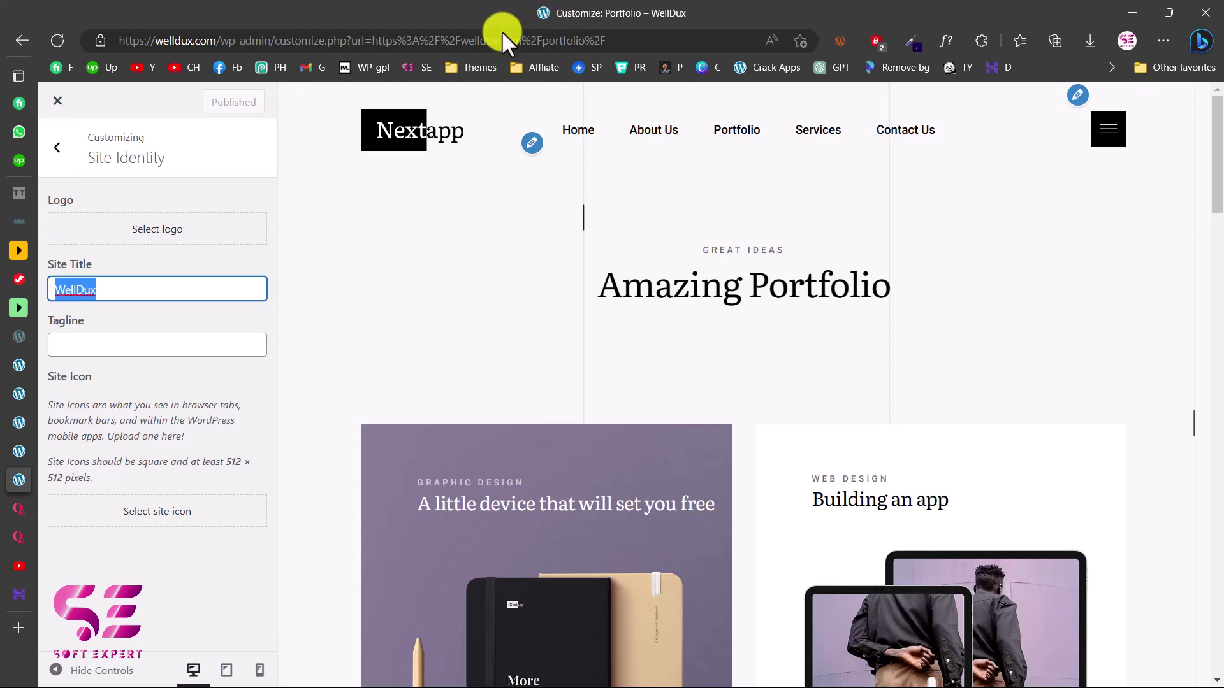
click(183, 236)
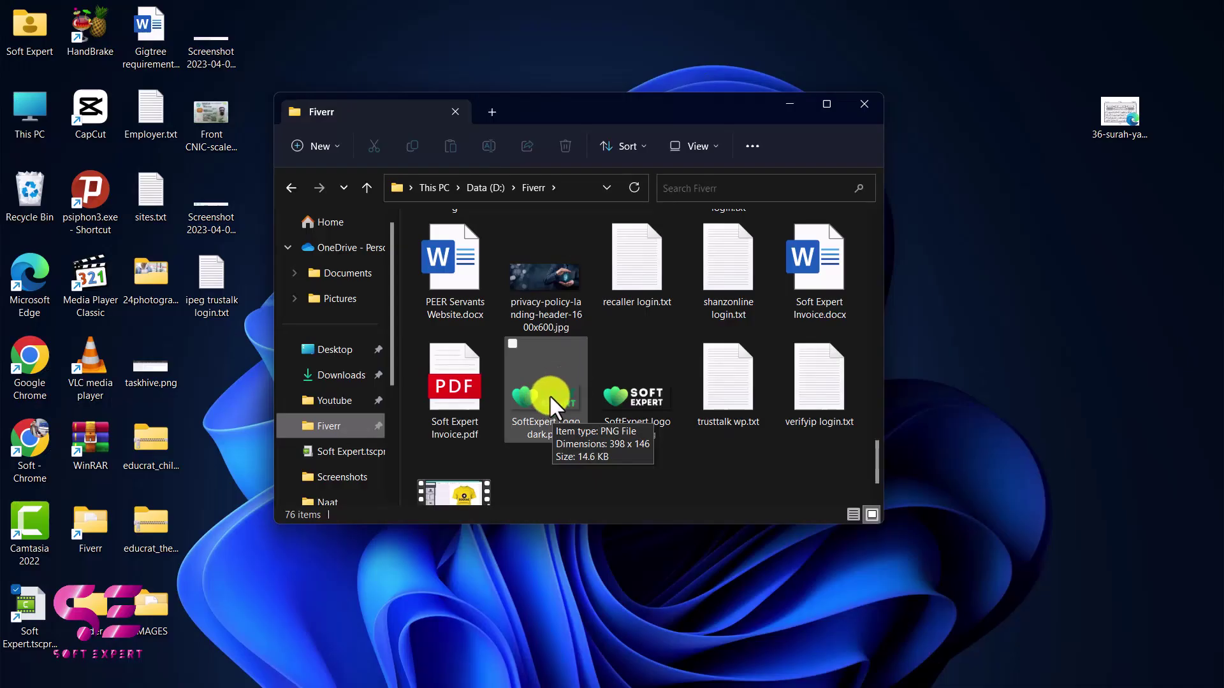
drag(561, 392, 471, 429)
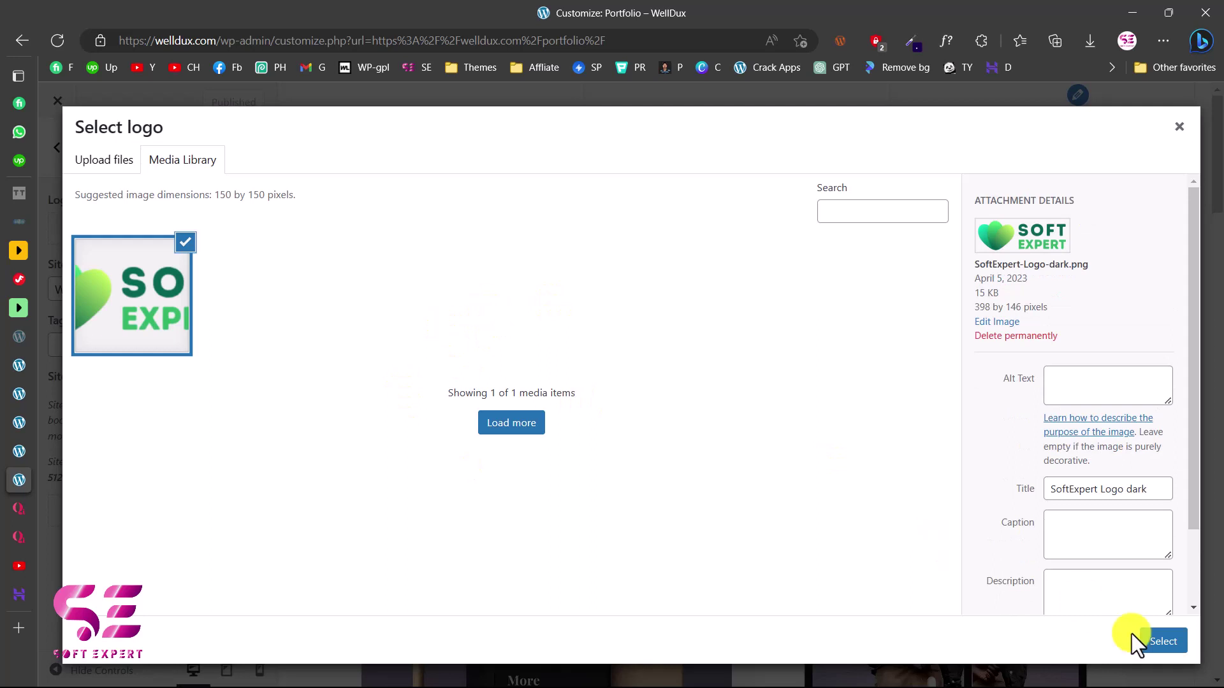
click(1152, 641)
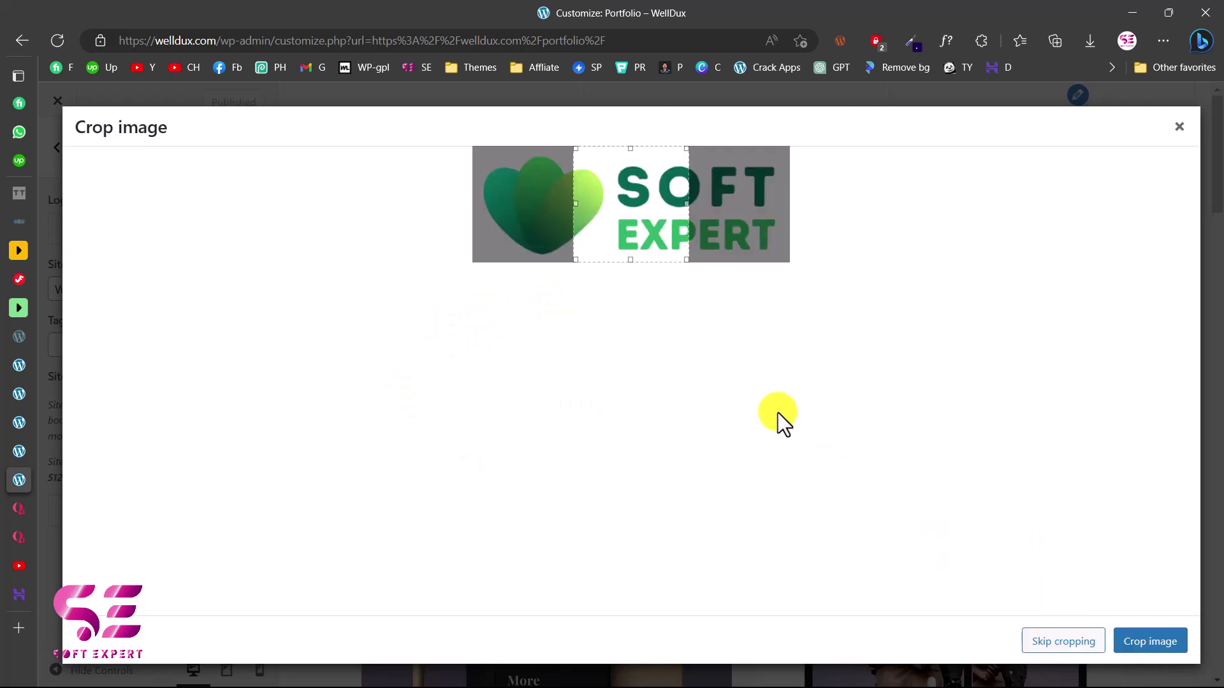
click(1045, 640)
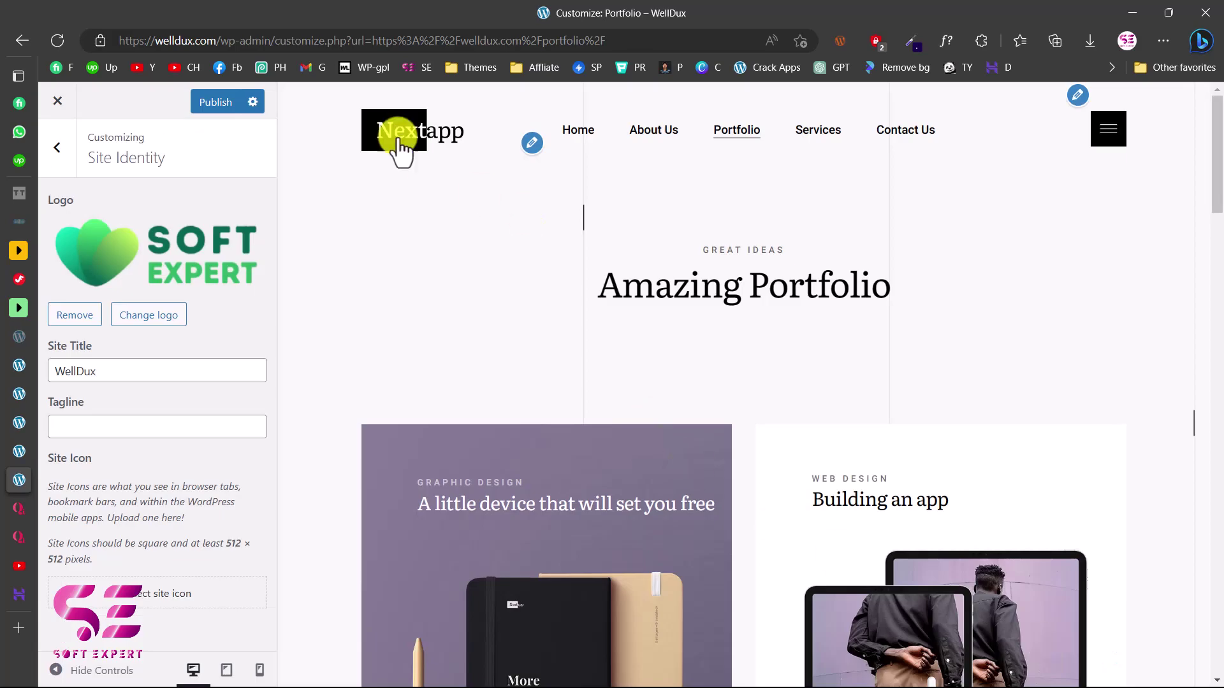
Check the header and footer logos in the preview, and publish the Site Identity changes.
scroll(504, 255, down, 14)
scroll(505, 273, up, 14)
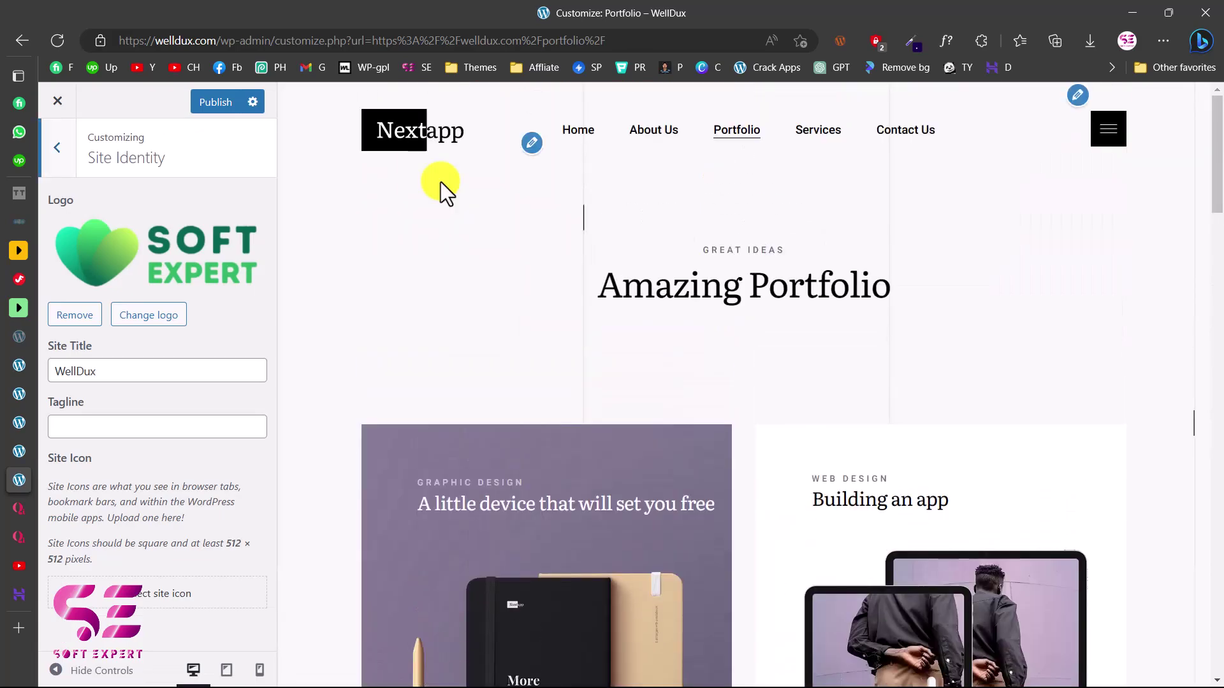
scroll(495, 355, down, 15)
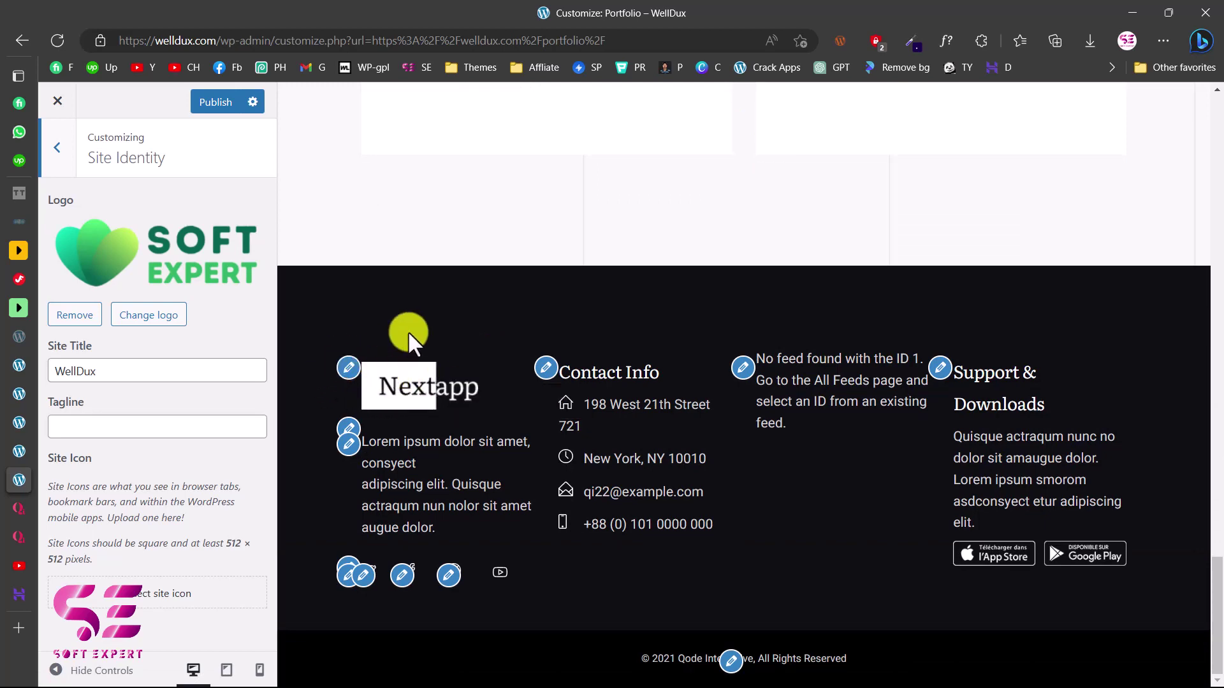
scroll(405, 328, up, 10)
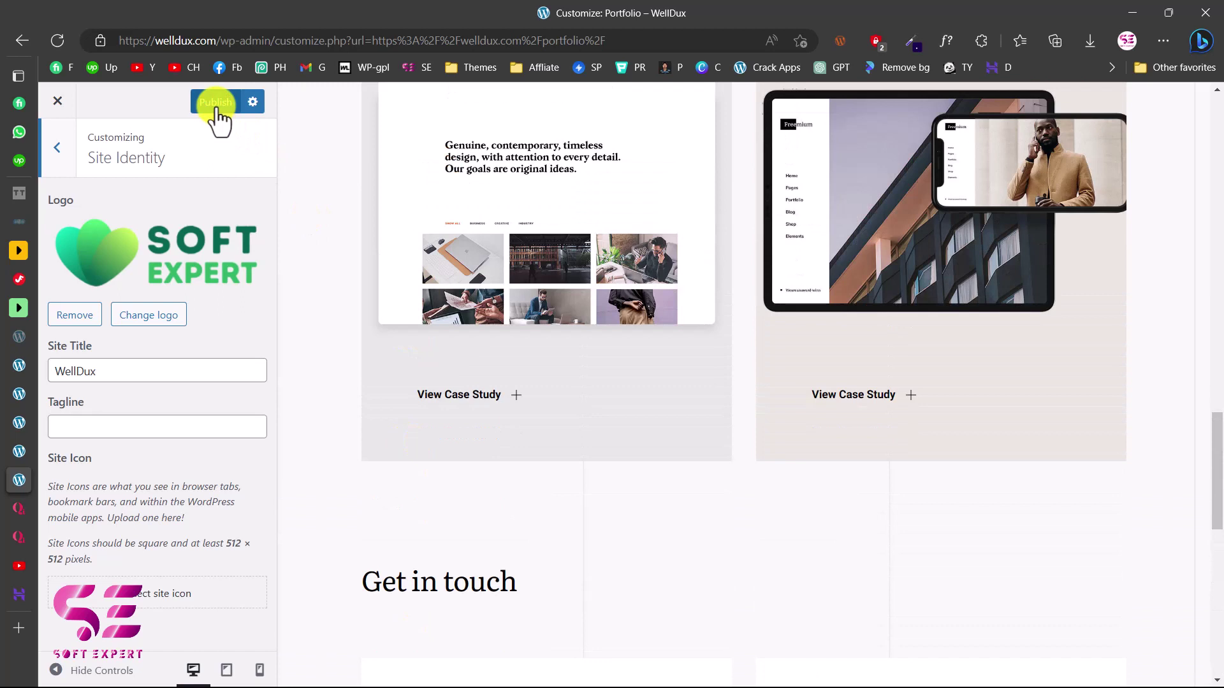
click(215, 103)
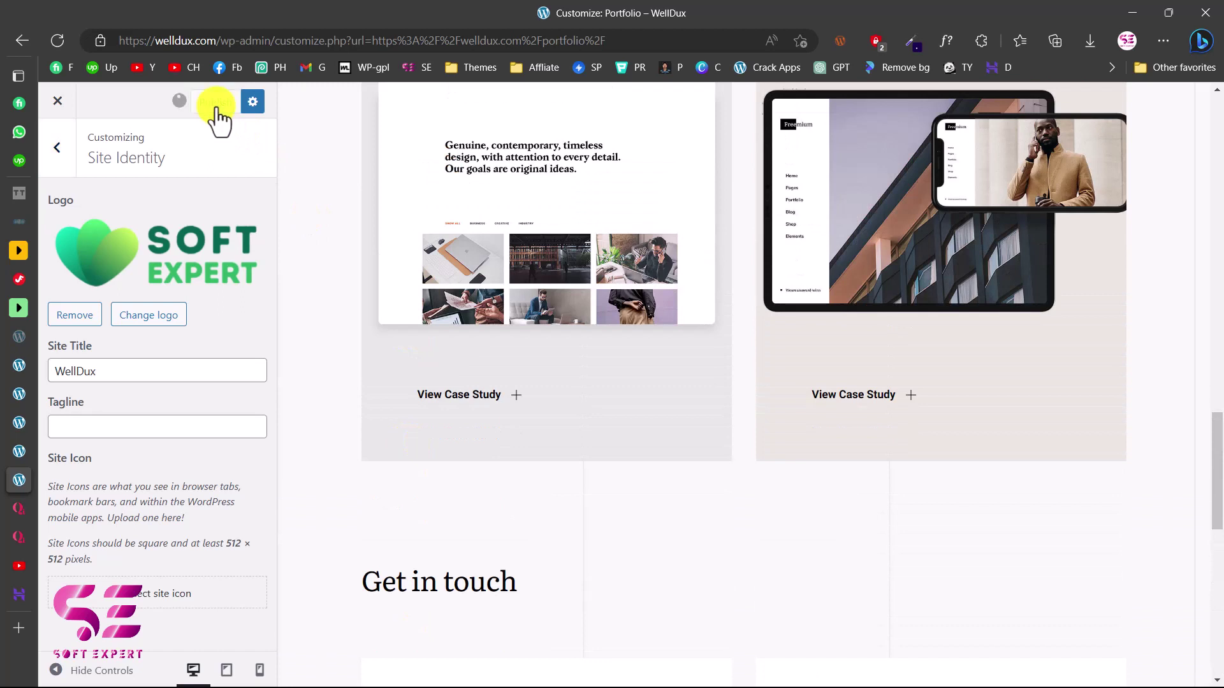
click(67, 158)
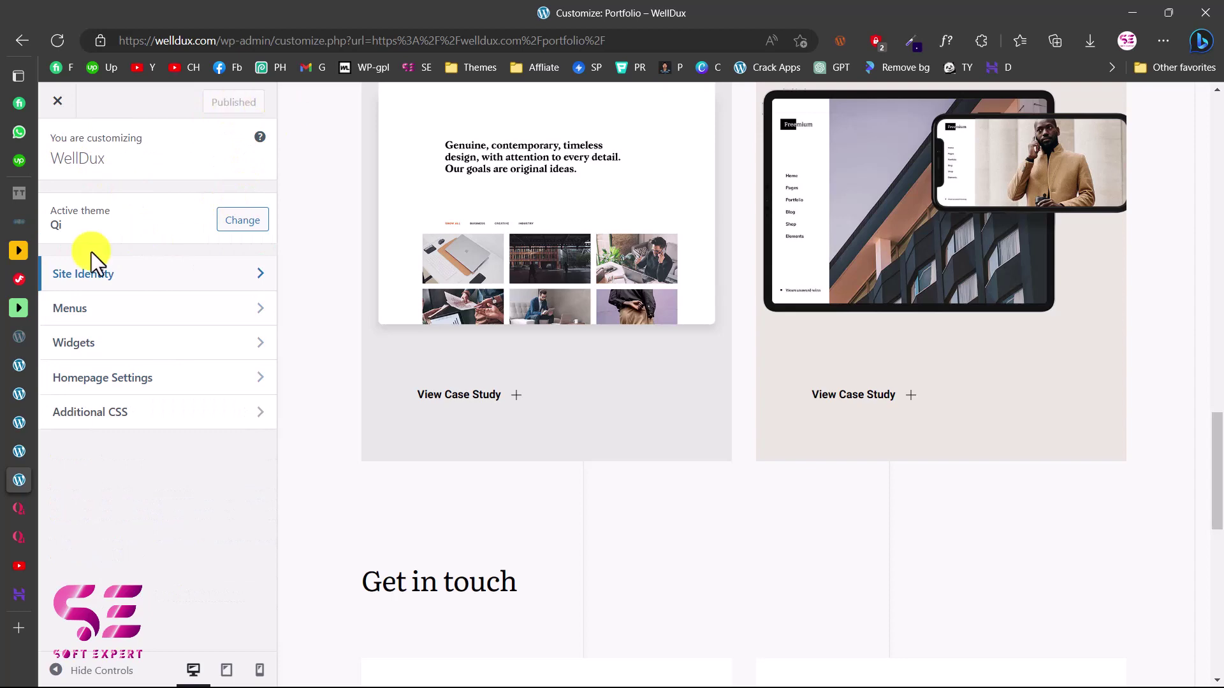
Return to the WordPress admin and open the Qode Essential Addons options.
mouse_move(17, 409)
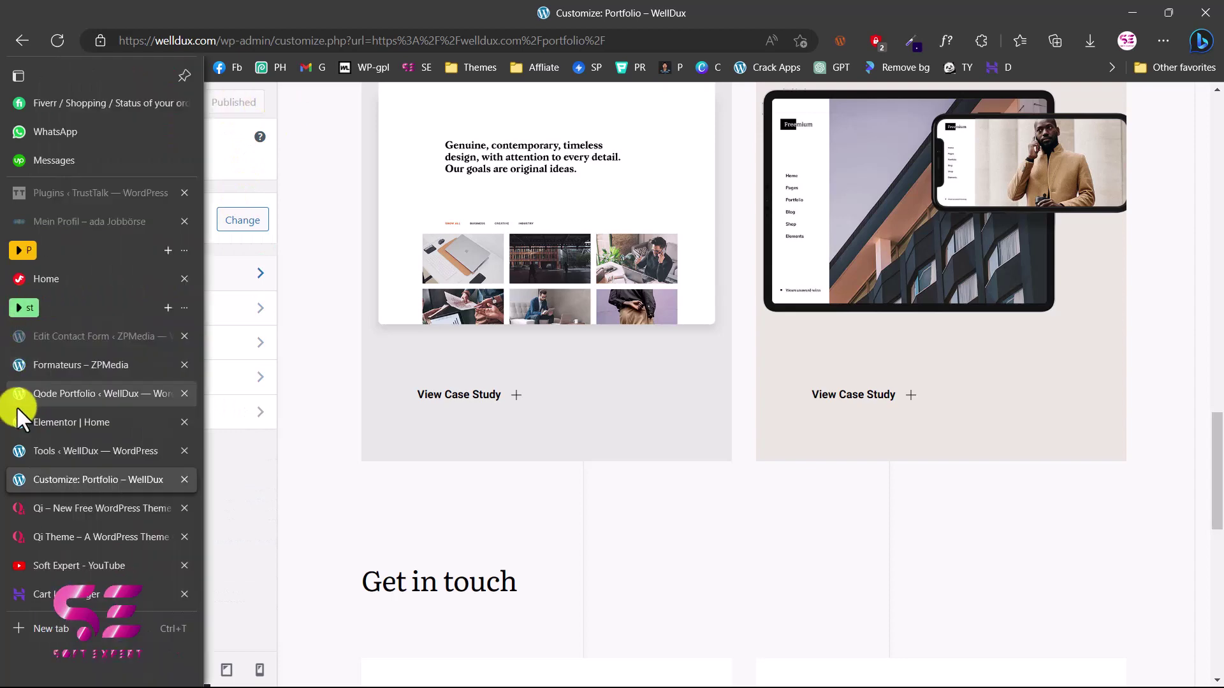
click(87, 391)
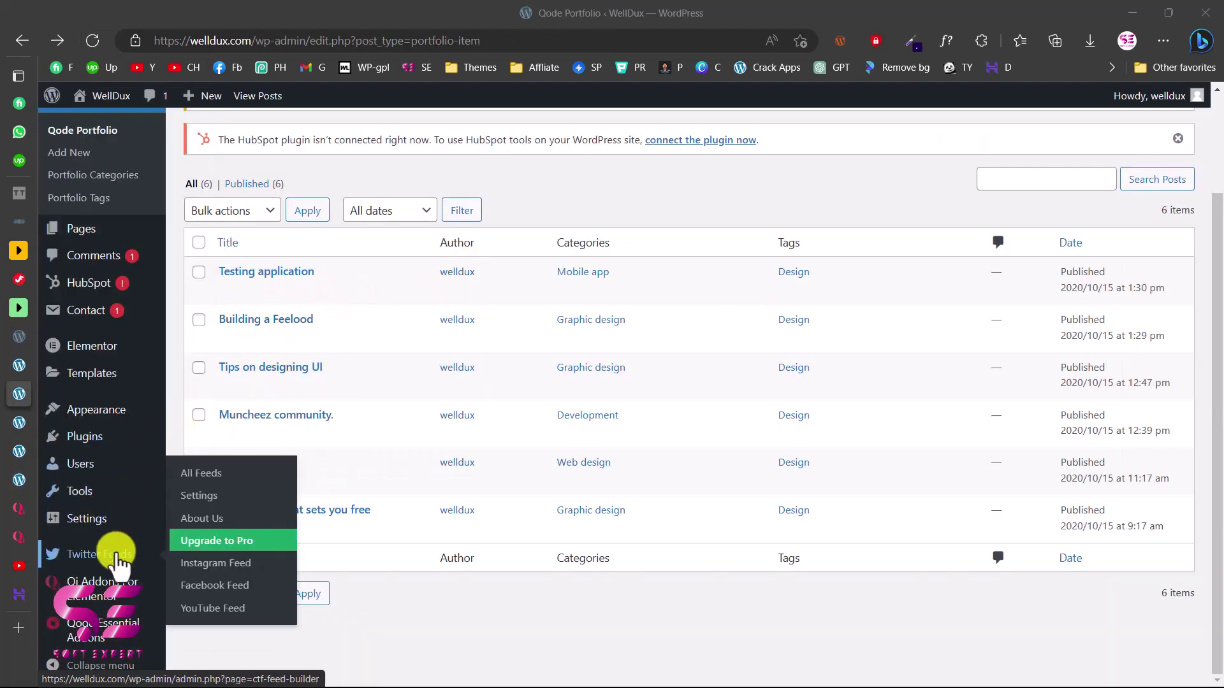
mouse_move(114, 645)
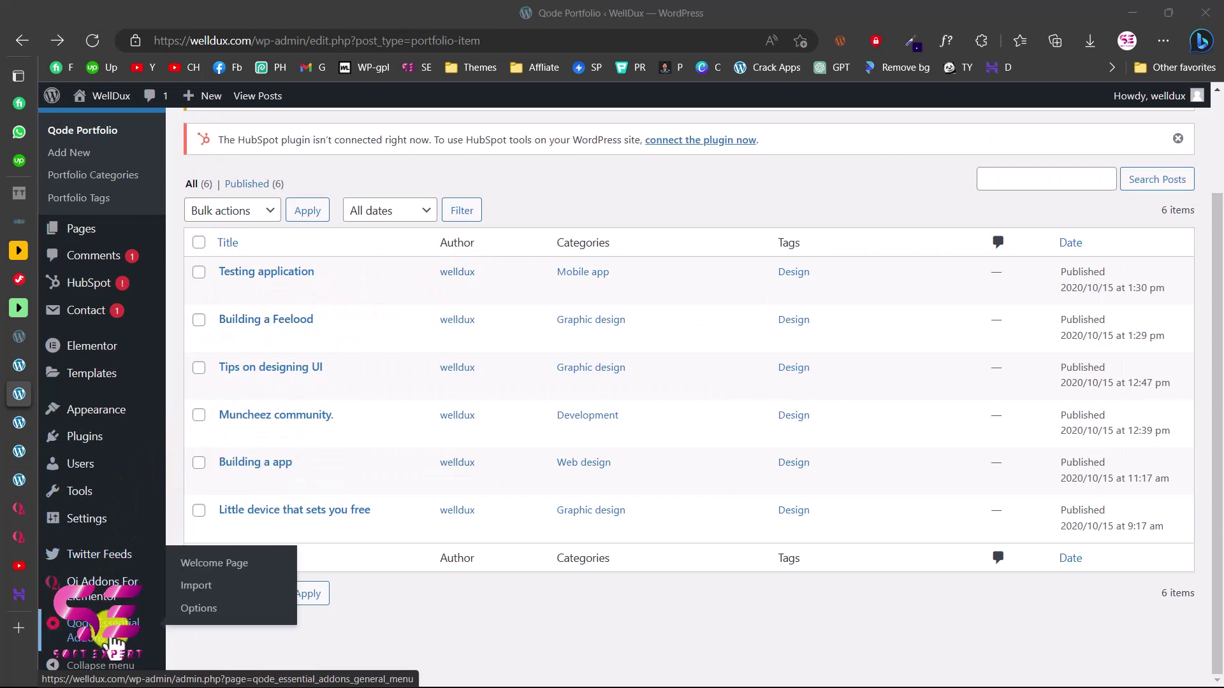
click(195, 608)
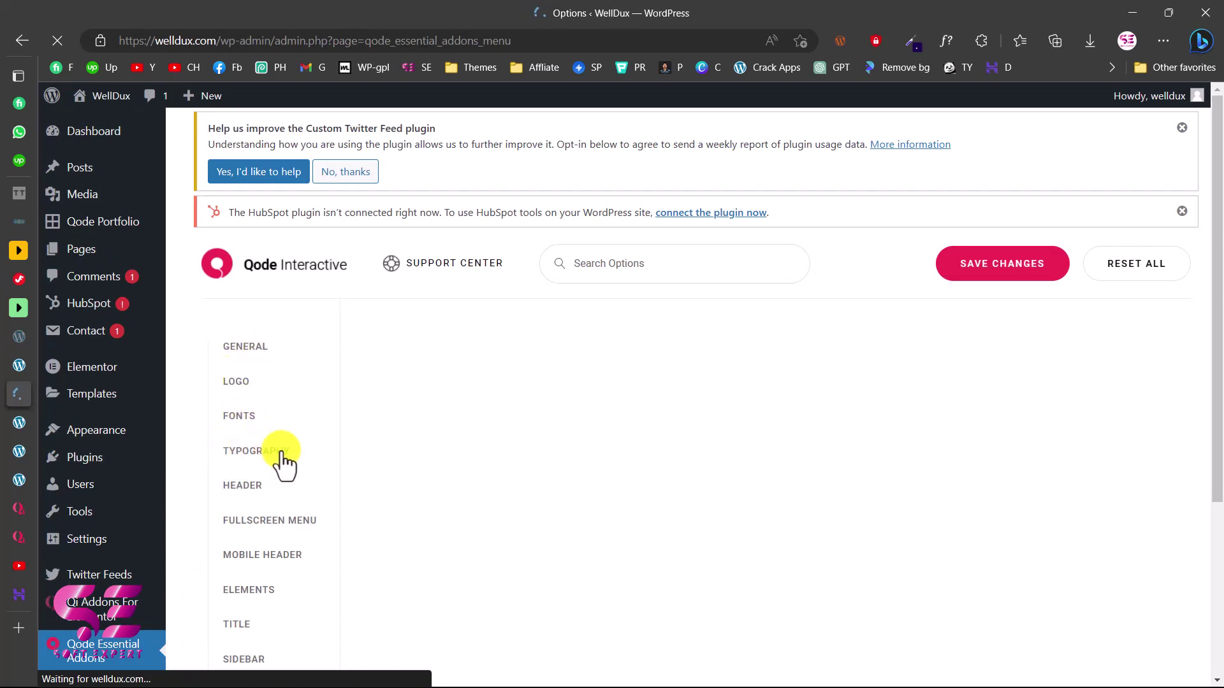
Examine the general theme options, including the page background color, image, repeat, size and position settings.
scroll(281, 386, down, 1)
scroll(277, 526, down, 4)
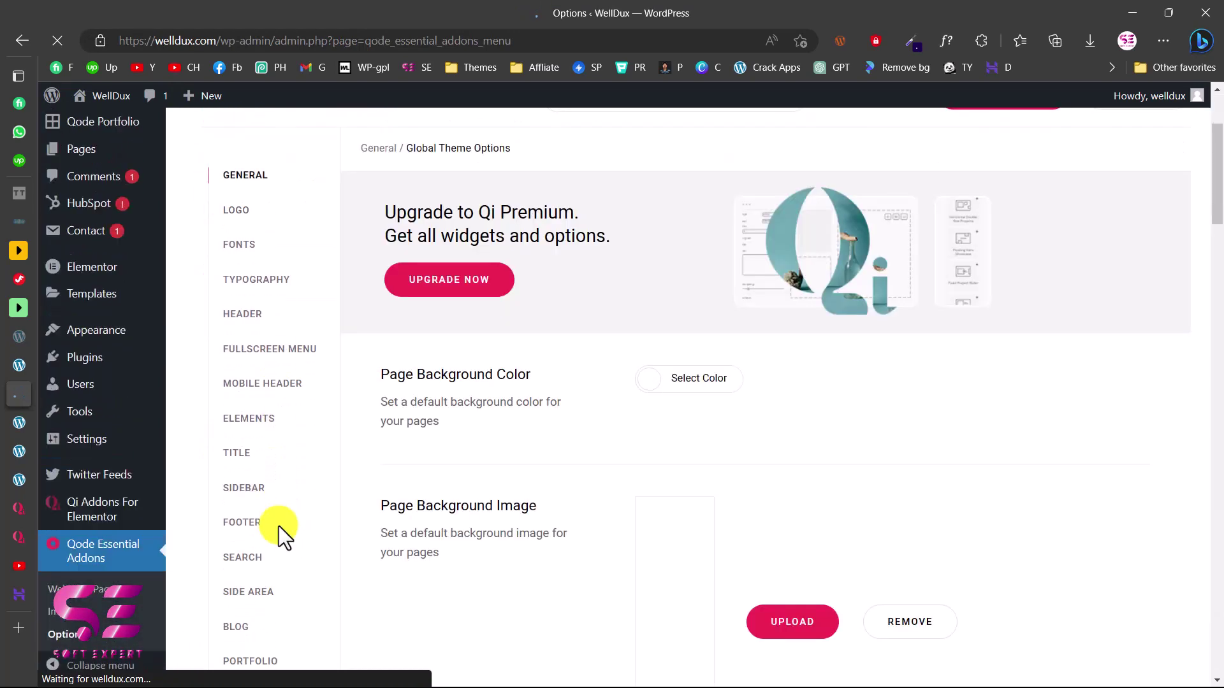
scroll(396, 504, down, 3)
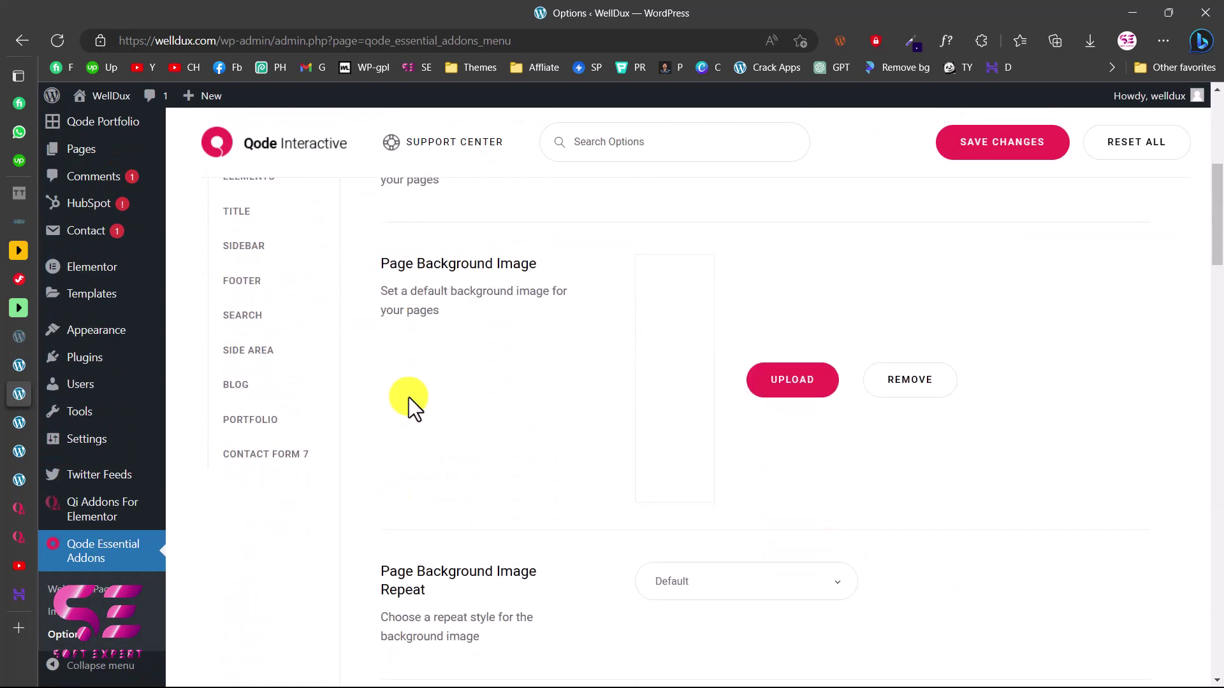
scroll(629, 342, down, 3)
scroll(628, 342, down, 3)
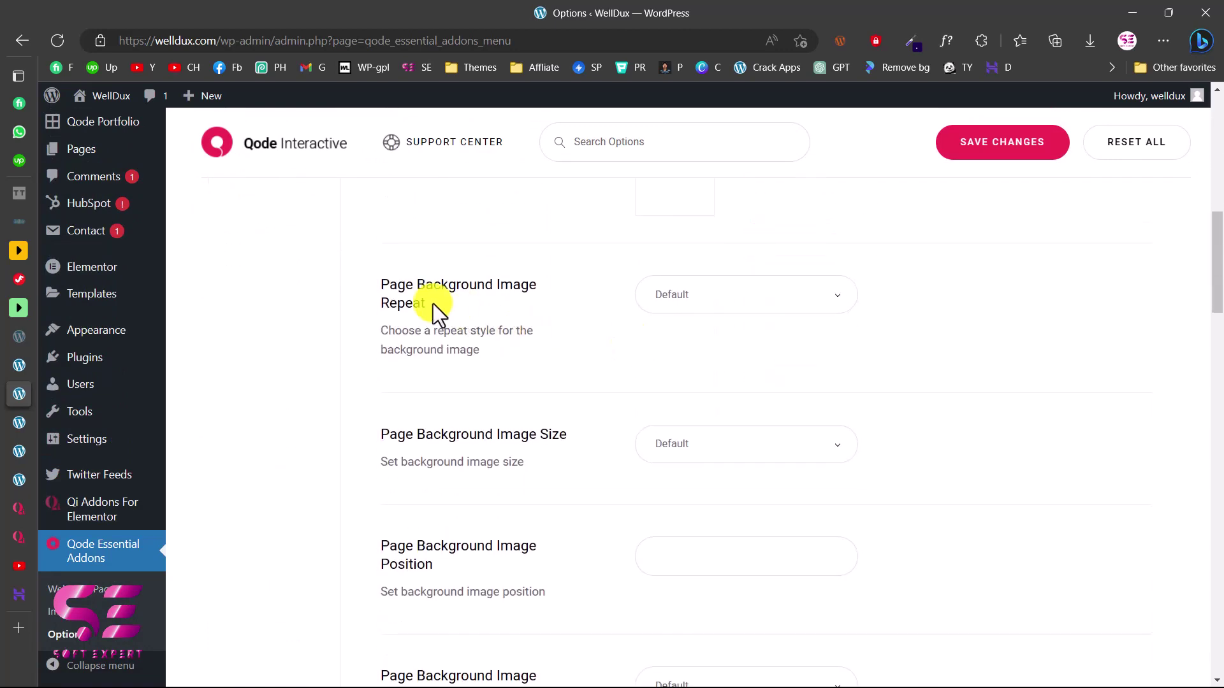
scroll(625, 331, down, 8)
key(Home)
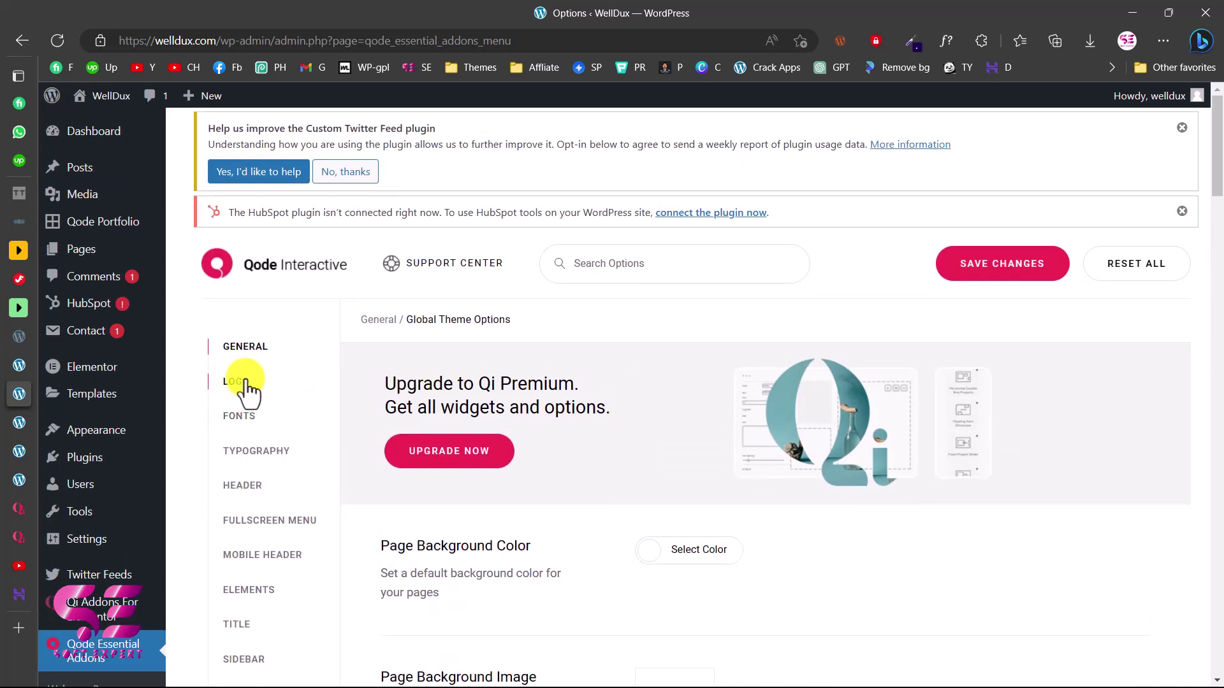
In the header logo options, set the main logo to the Soft Expert image from the media library, save, and check the live site's header and footer.
click(249, 392)
scroll(523, 459, down, 5)
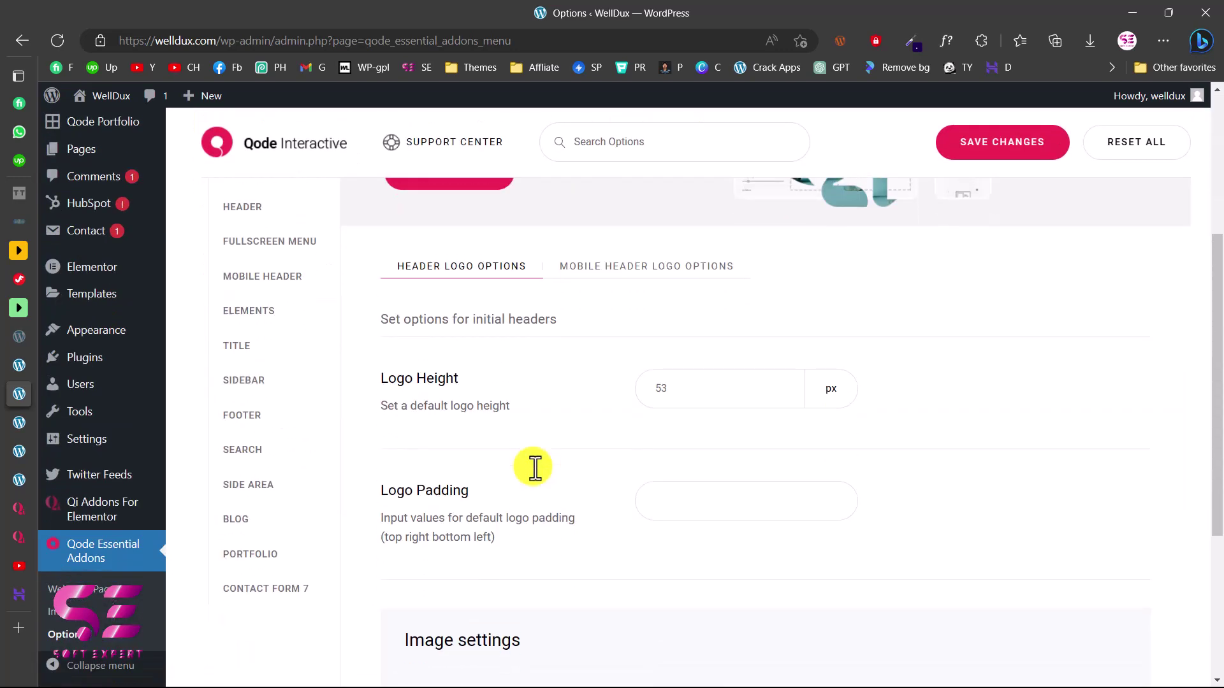
scroll(534, 468, down, 3)
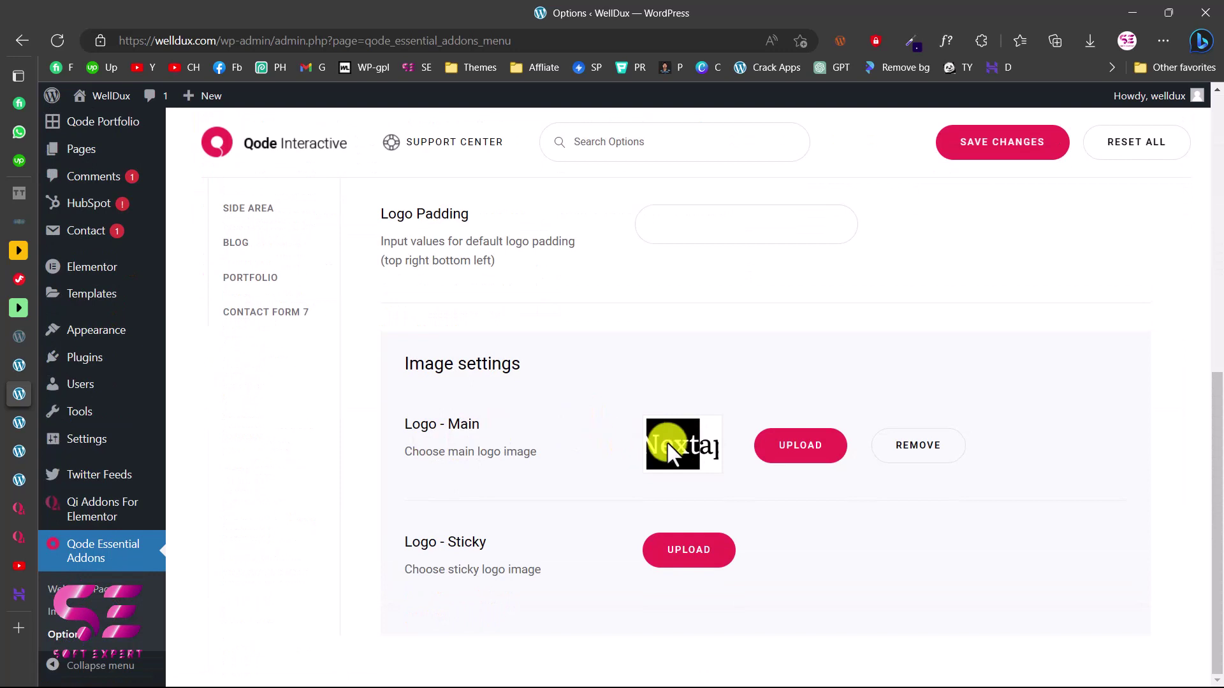
click(784, 462)
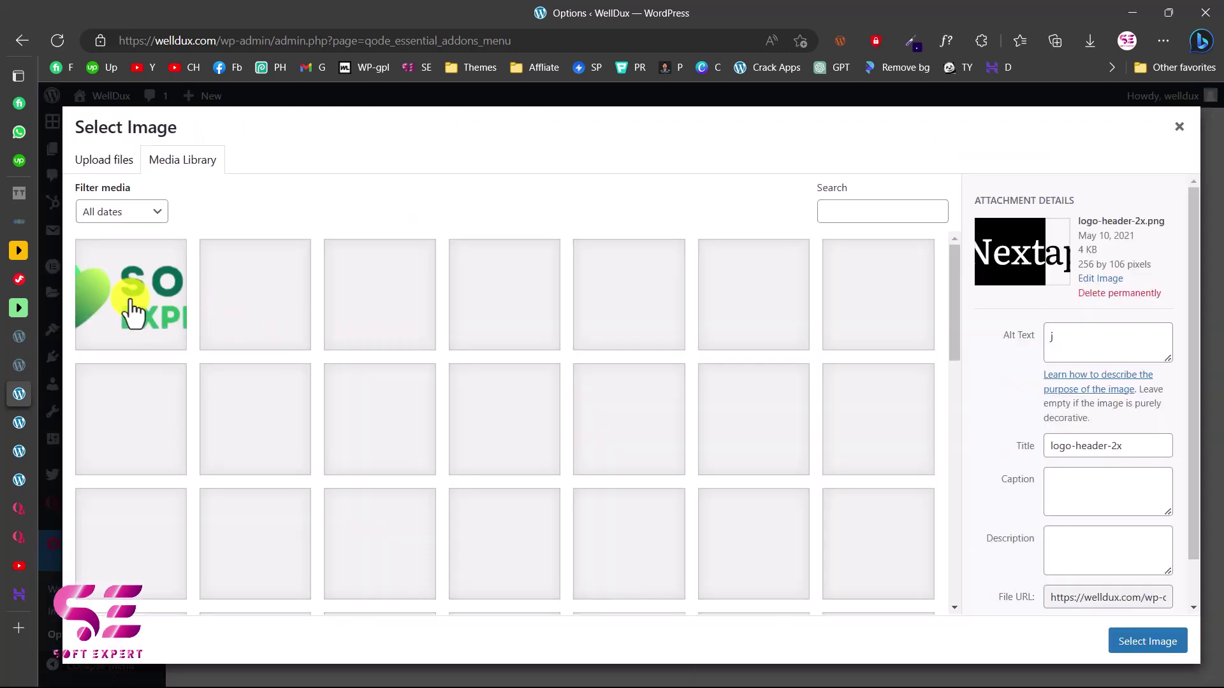
click(133, 311)
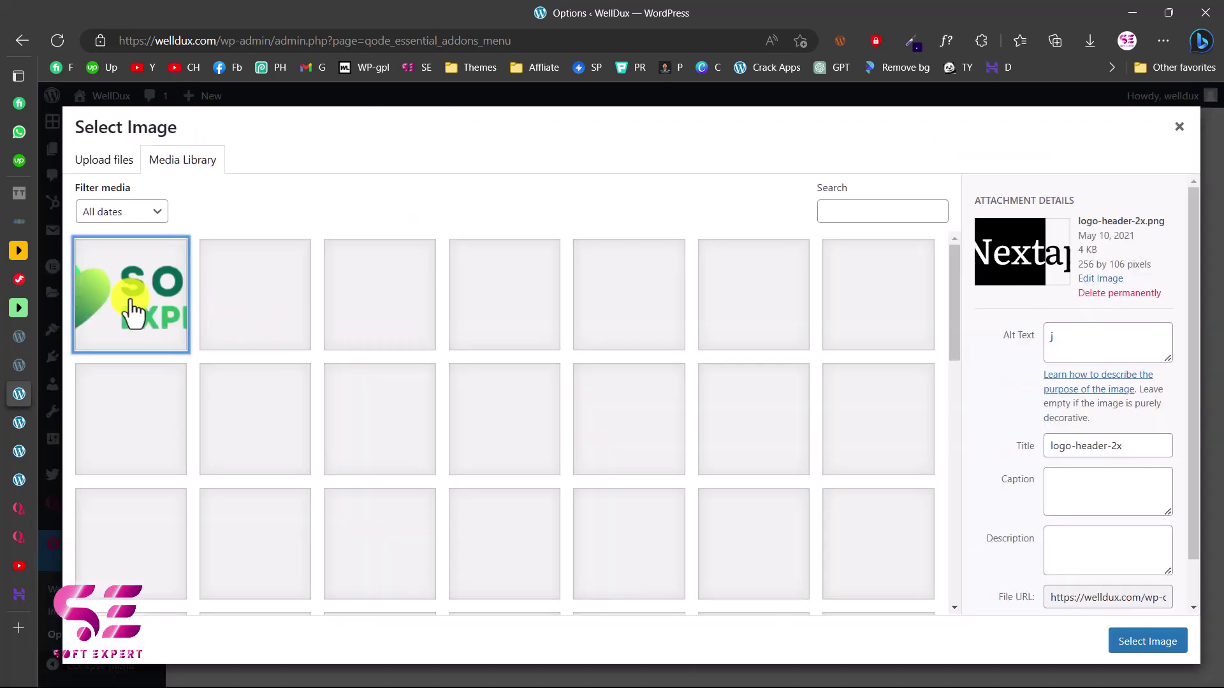
click(1148, 643)
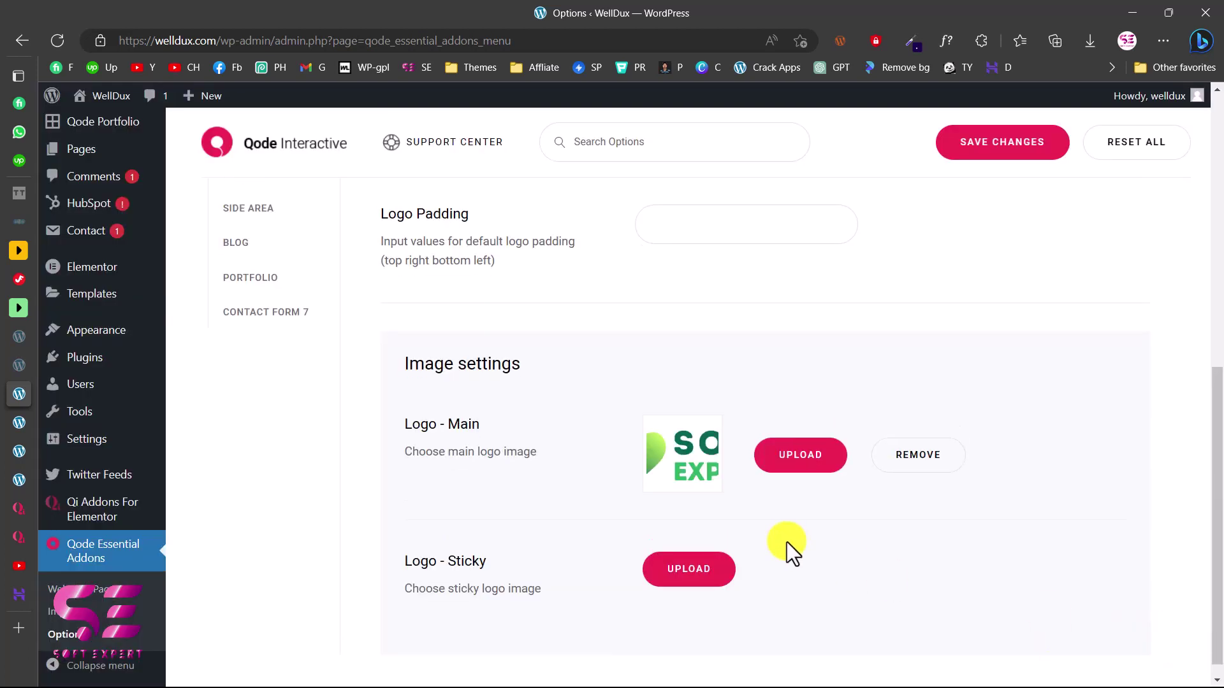
click(1018, 160)
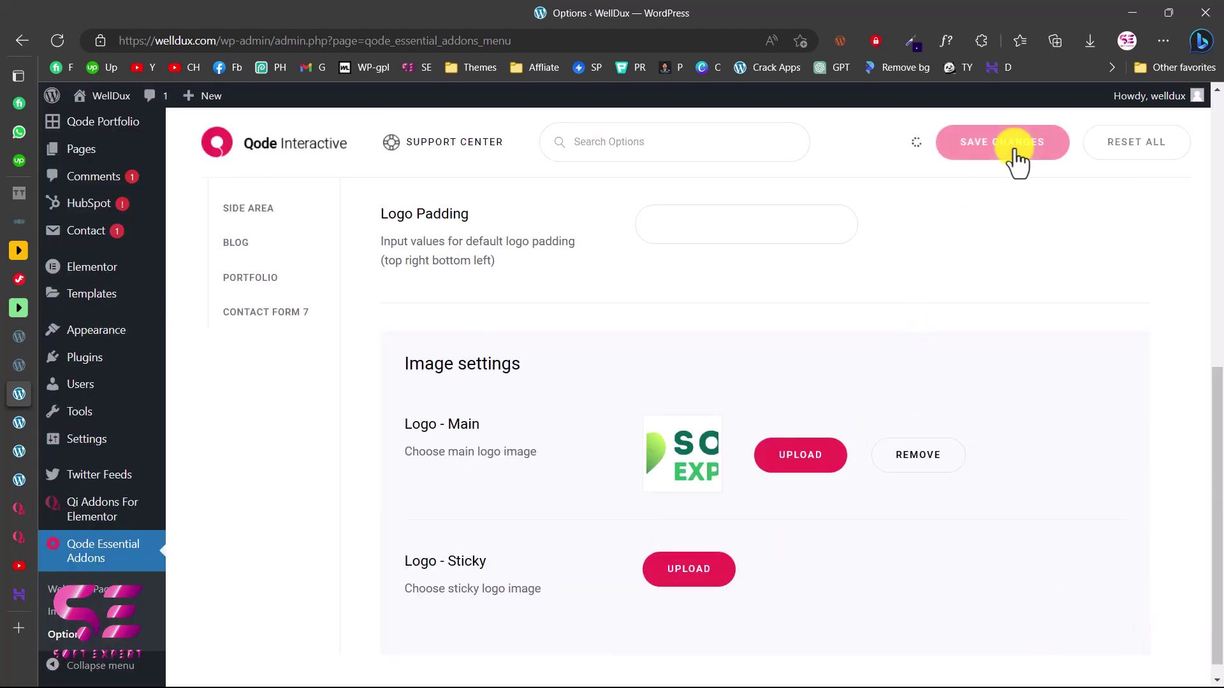
click(56, 446)
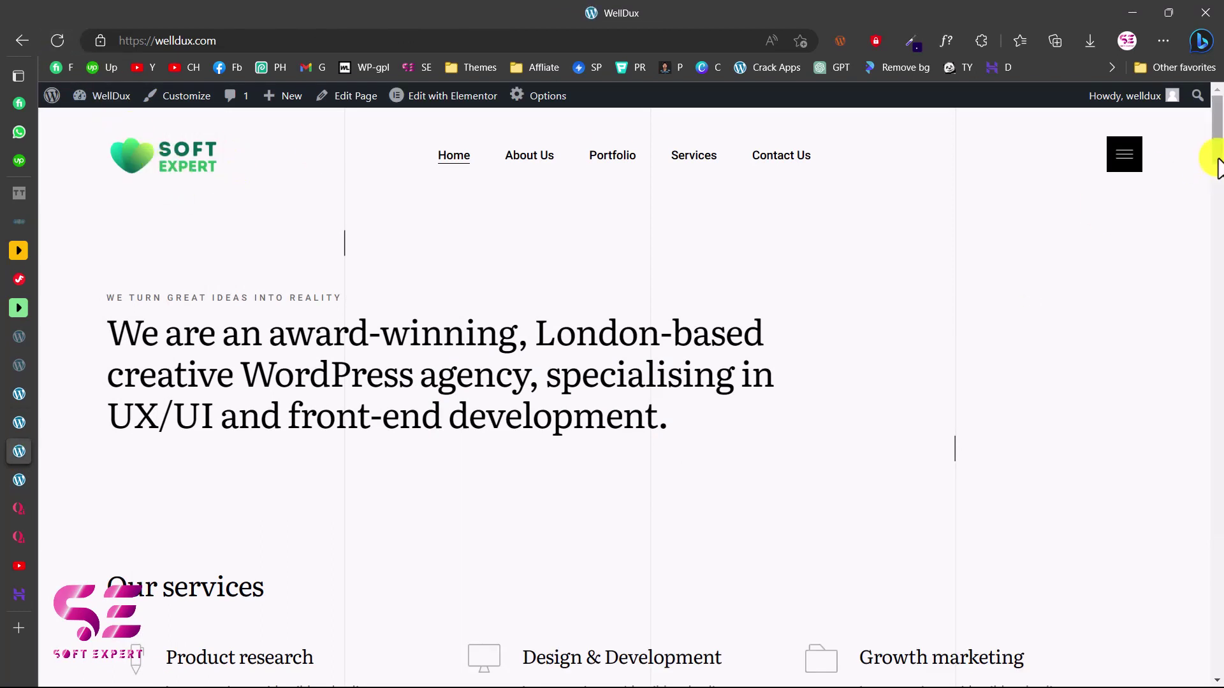
drag(1215, 164, 1215, 666)
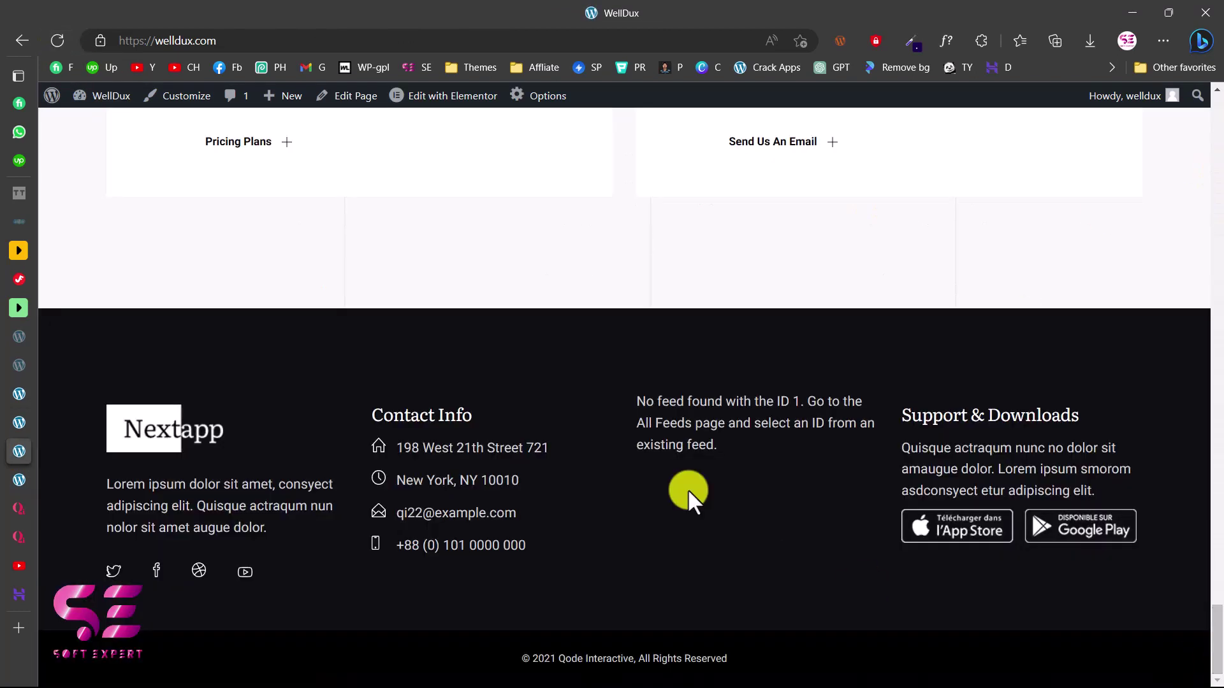
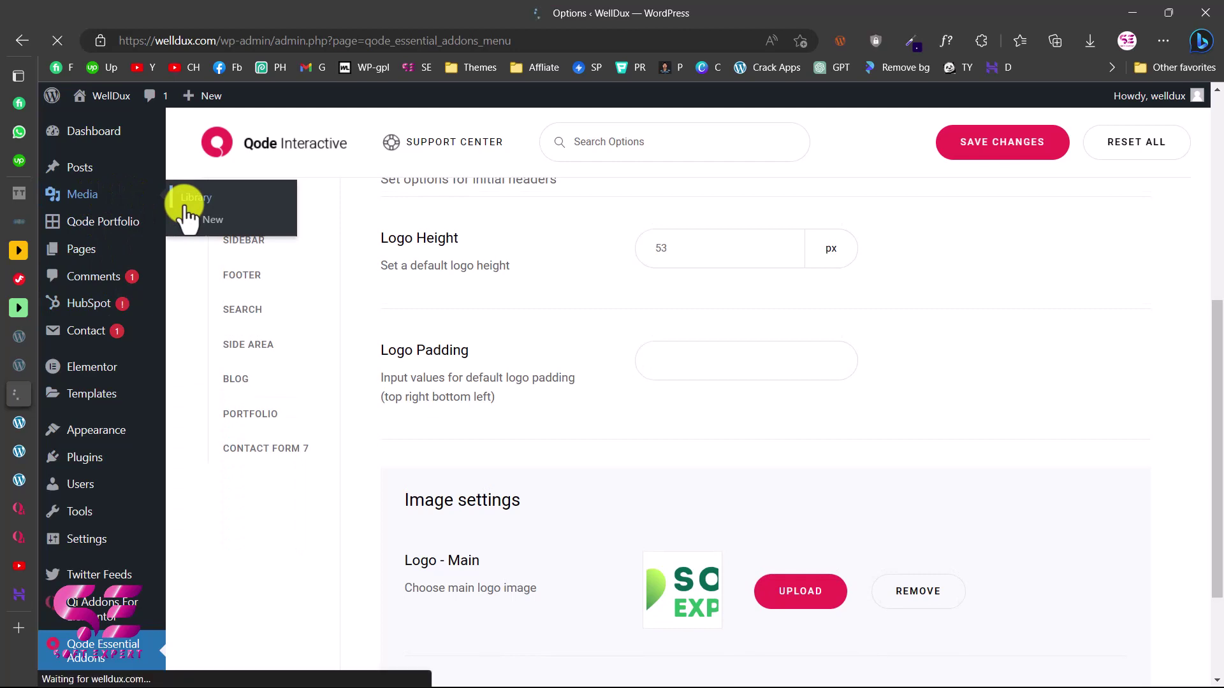
Copy the file URL of SoftExpert-Logo-dark.png from the Media Library and use it as the image source in the footer's Custom HTML logo widget.
click(256, 419)
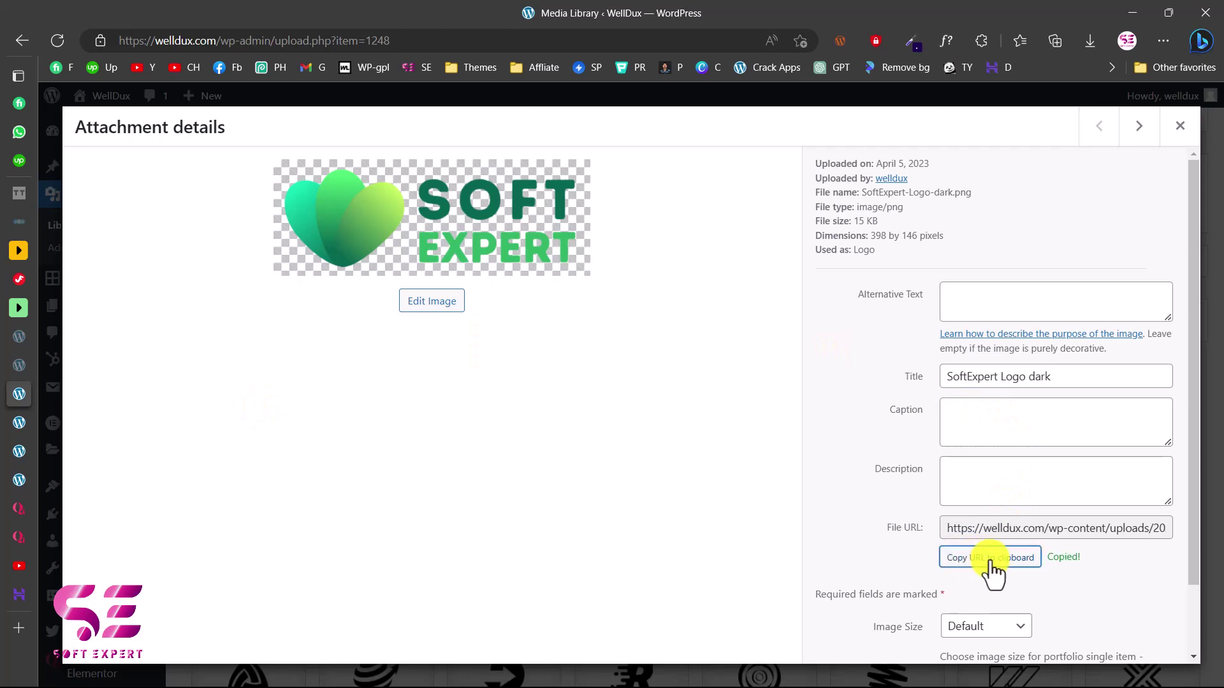
key(alt+Tab)
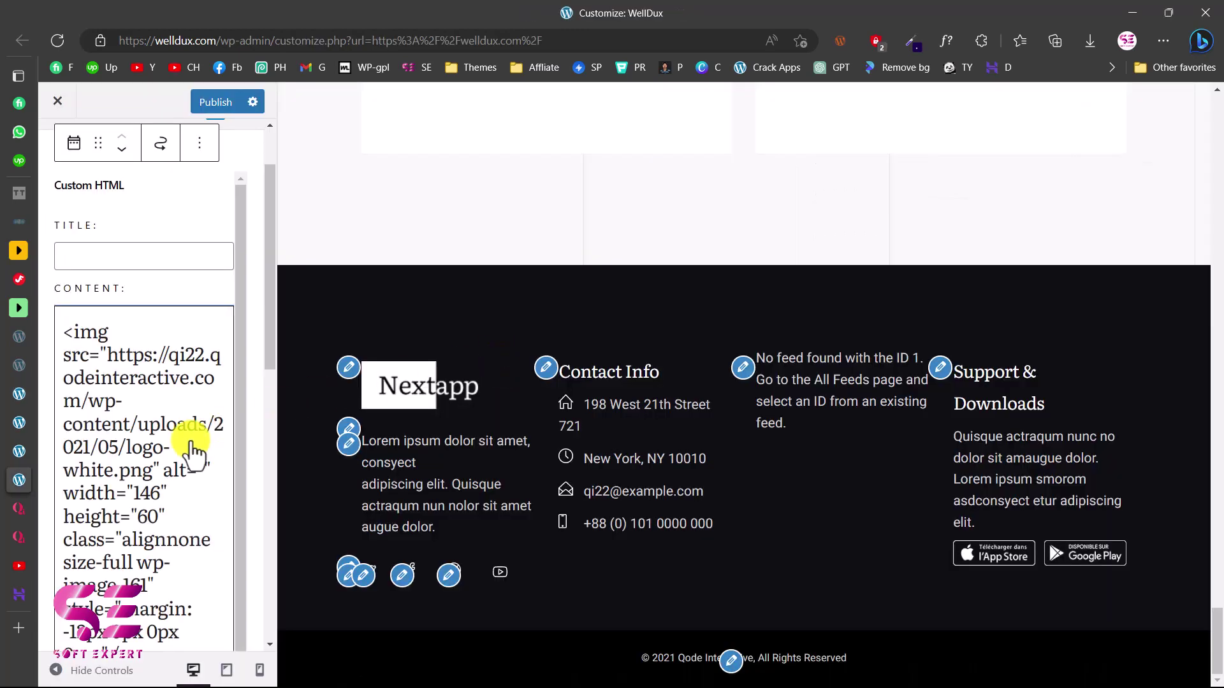
drag(106, 355, 153, 479)
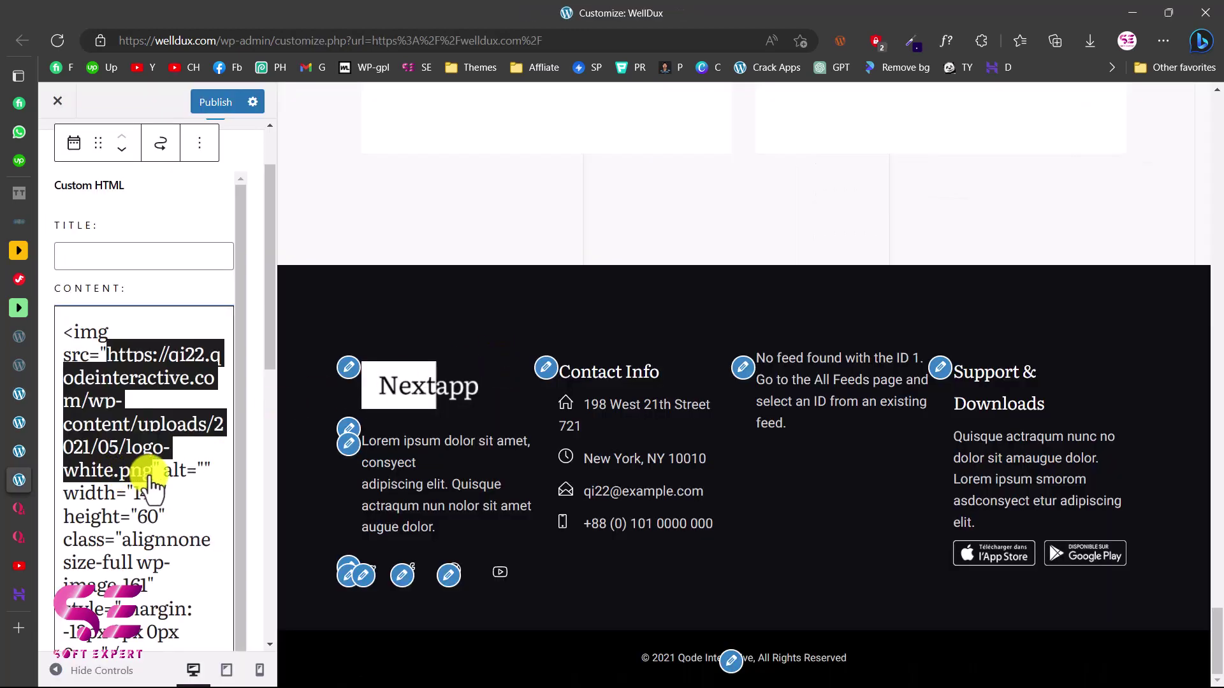
text(https://welldux.com/wp-content/uploads/2023/04/SoftExpert-Logo-dark.png)
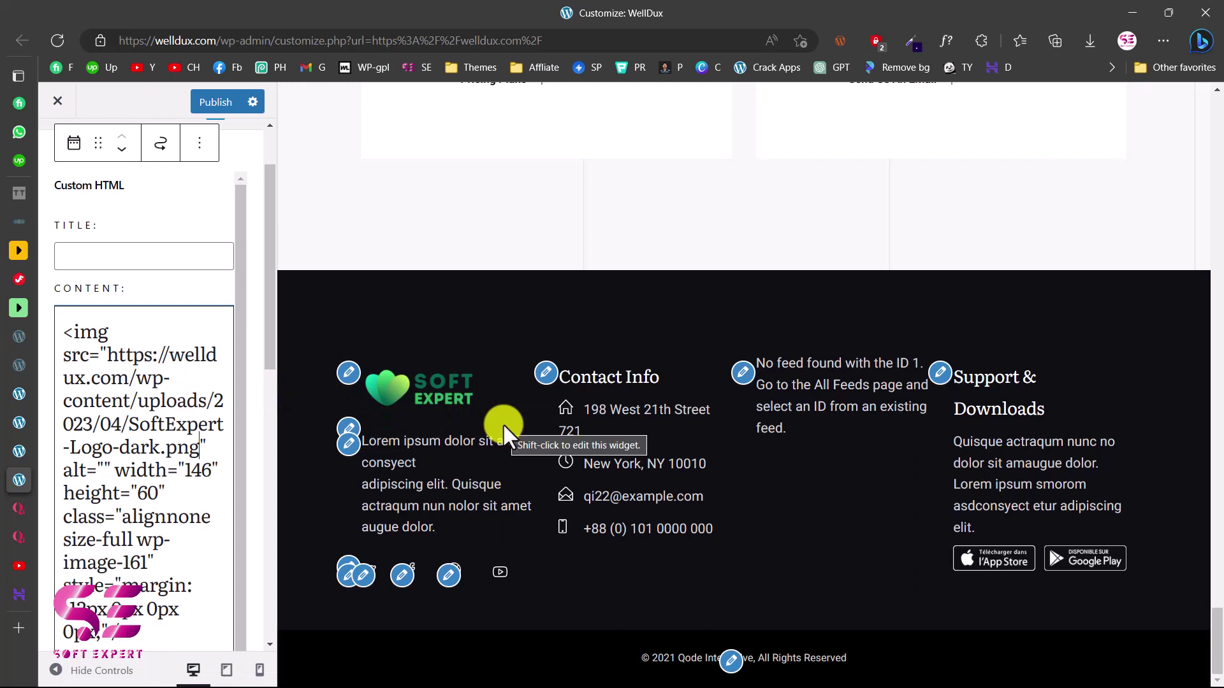
Inspect the footer's description text, Contact Info, Twitter feed and Support & Downloads widgets in the Customizer.
click(348, 443)
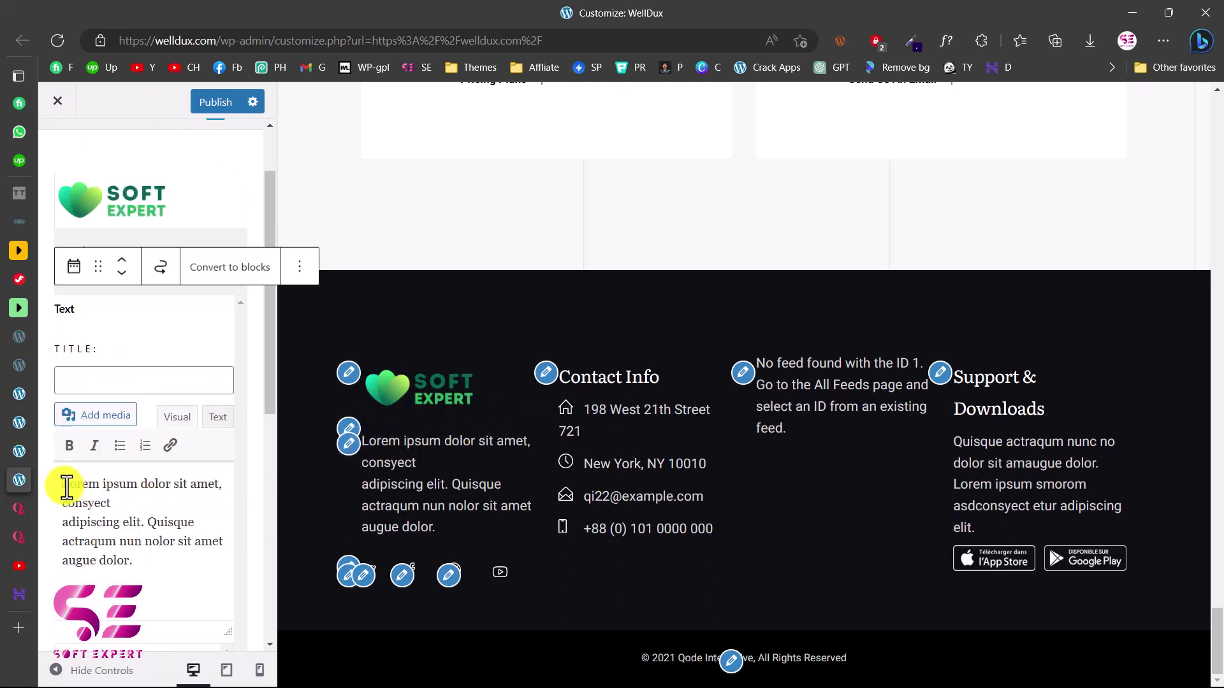
drag(63, 489, 137, 537)
click(185, 507)
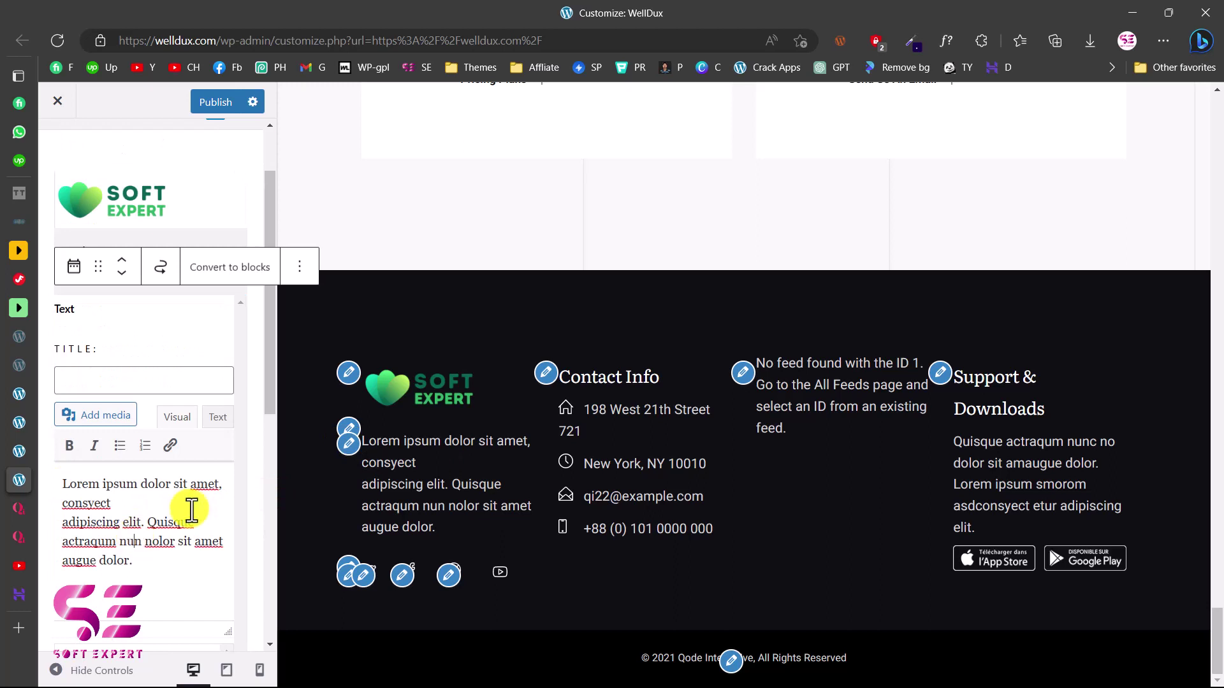
click(548, 377)
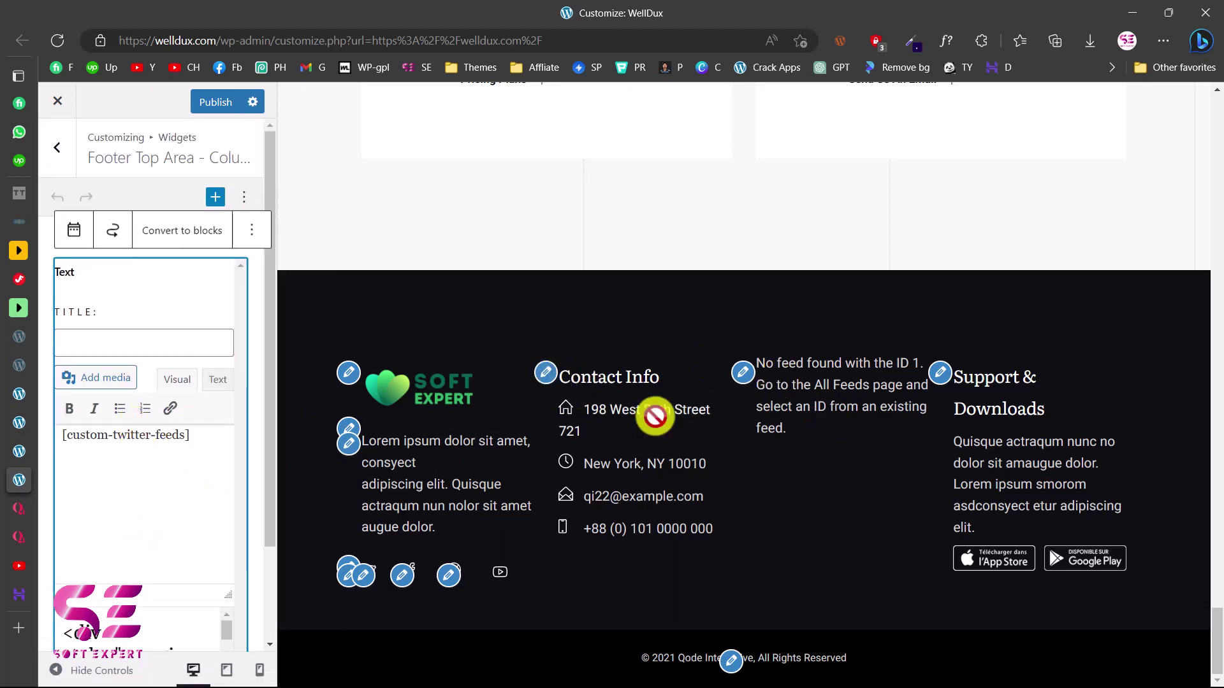
click(942, 375)
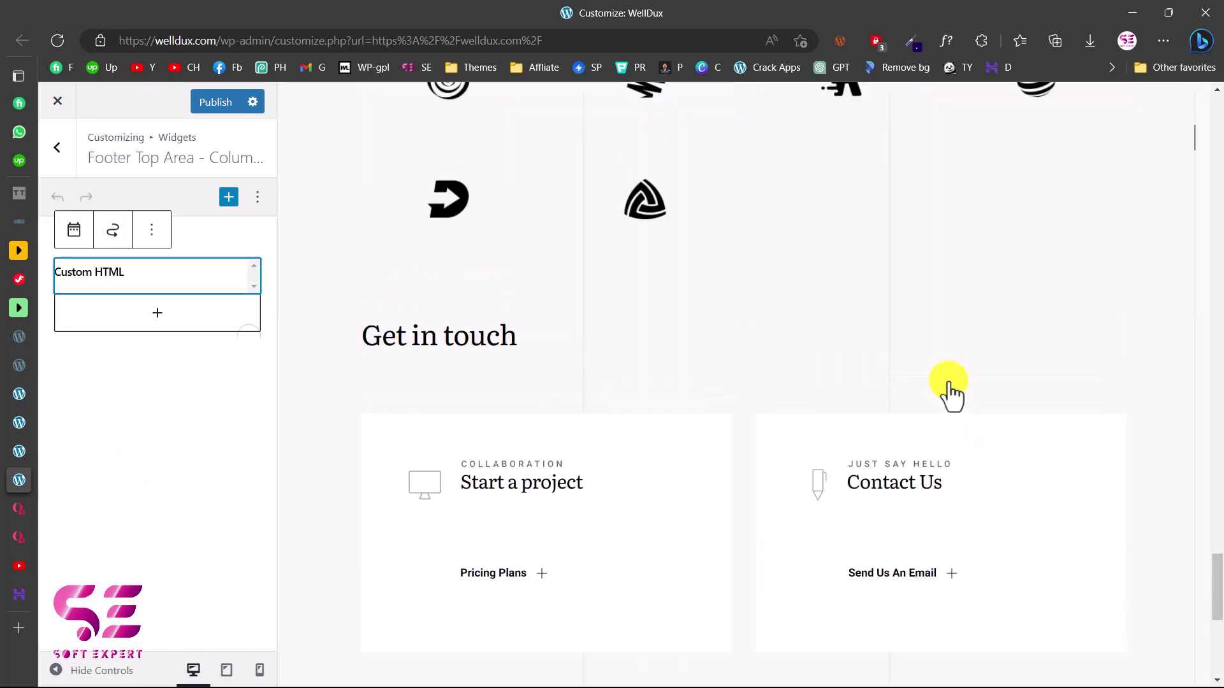
scroll(894, 499, down, 8)
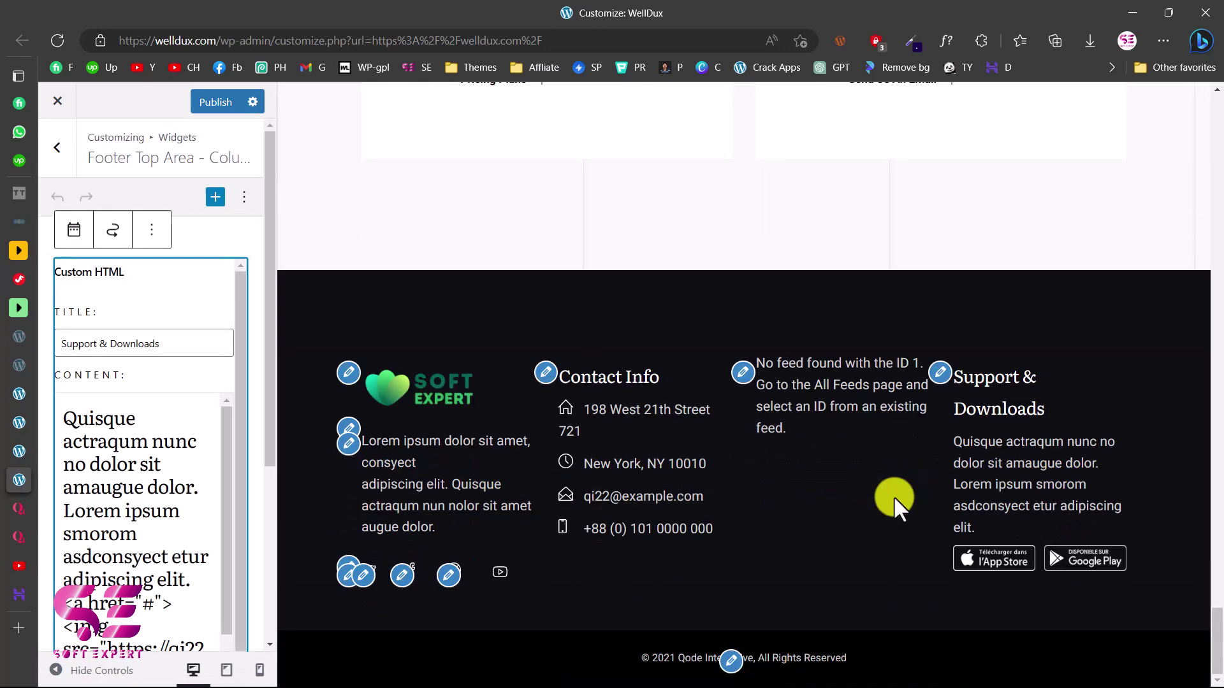
Change the footer bottom area's copyright text to "© 2023 SoftExpert All Rights Reserved", replacing the Qode Interactive link.
click(733, 663)
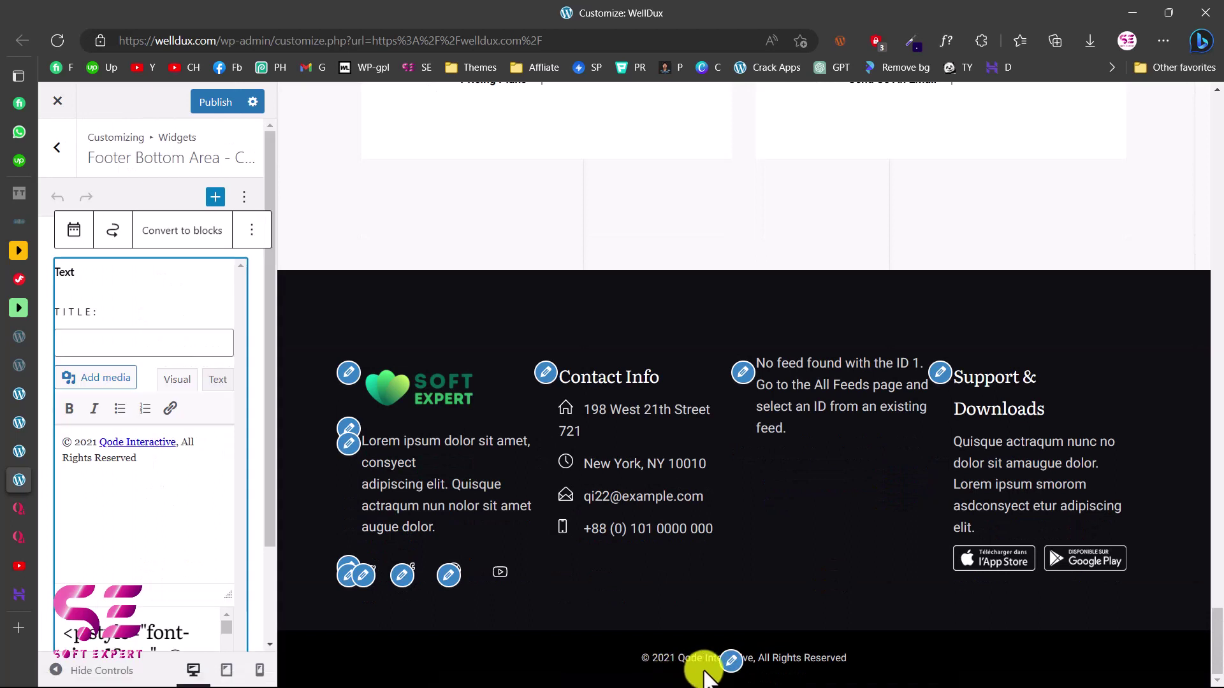
click(148, 442)
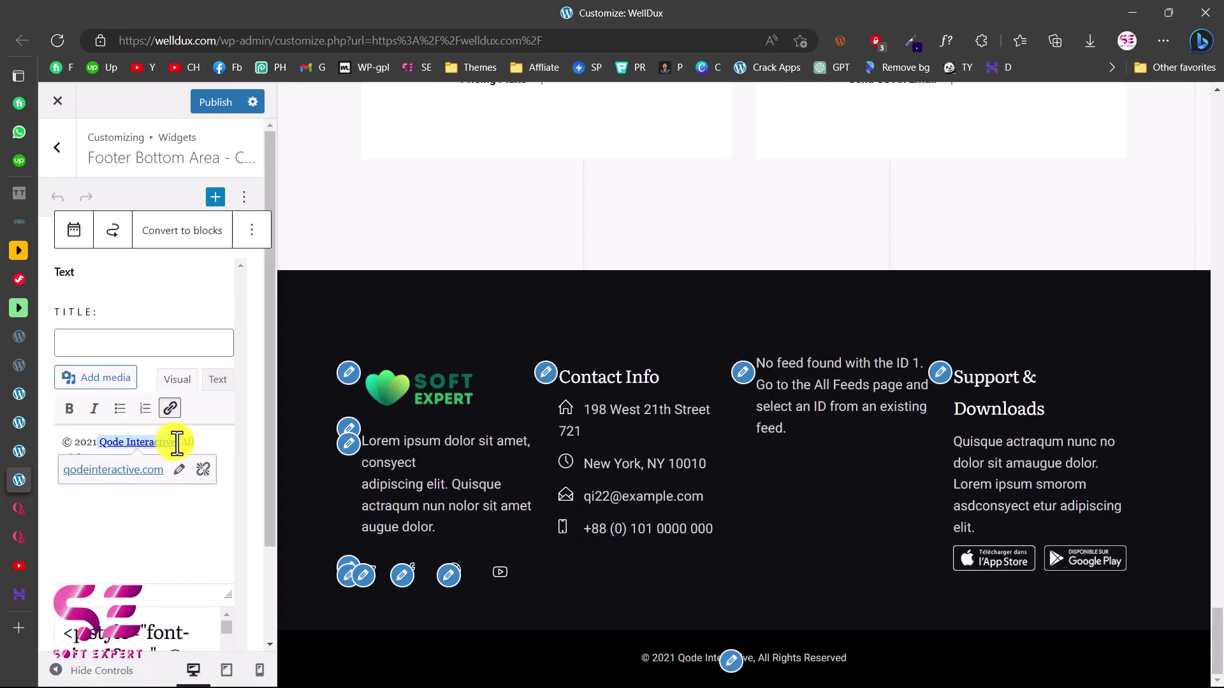
drag(176, 443, 106, 444)
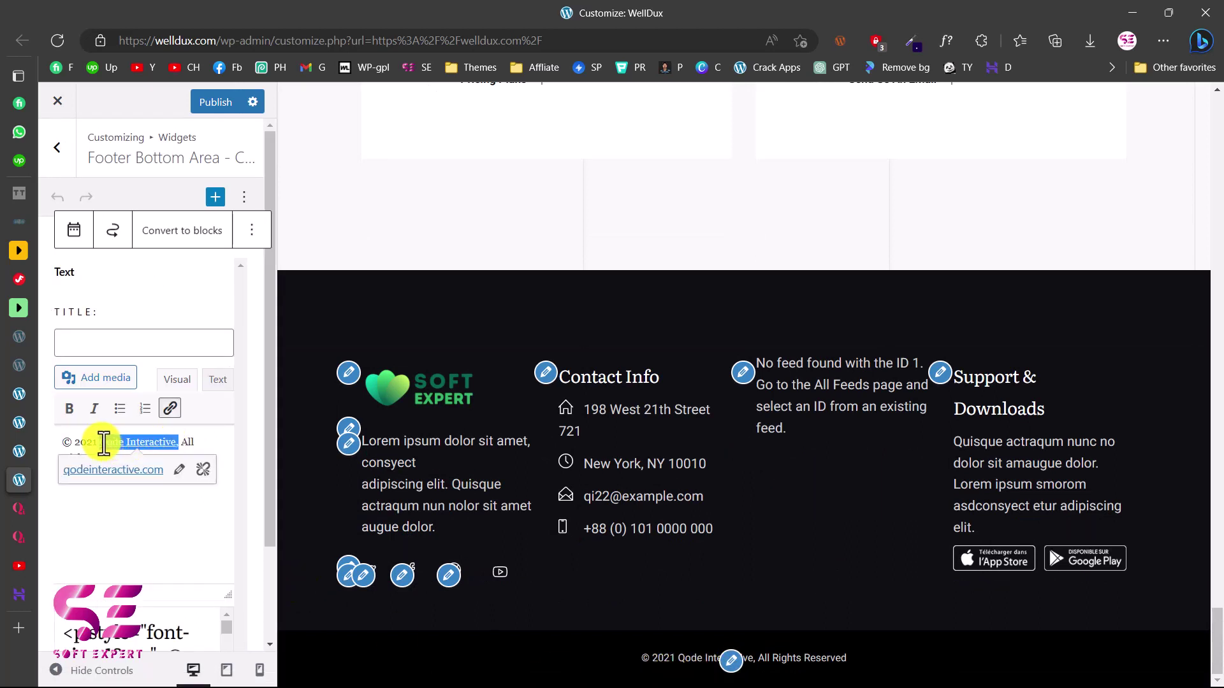
text(SoftEx)
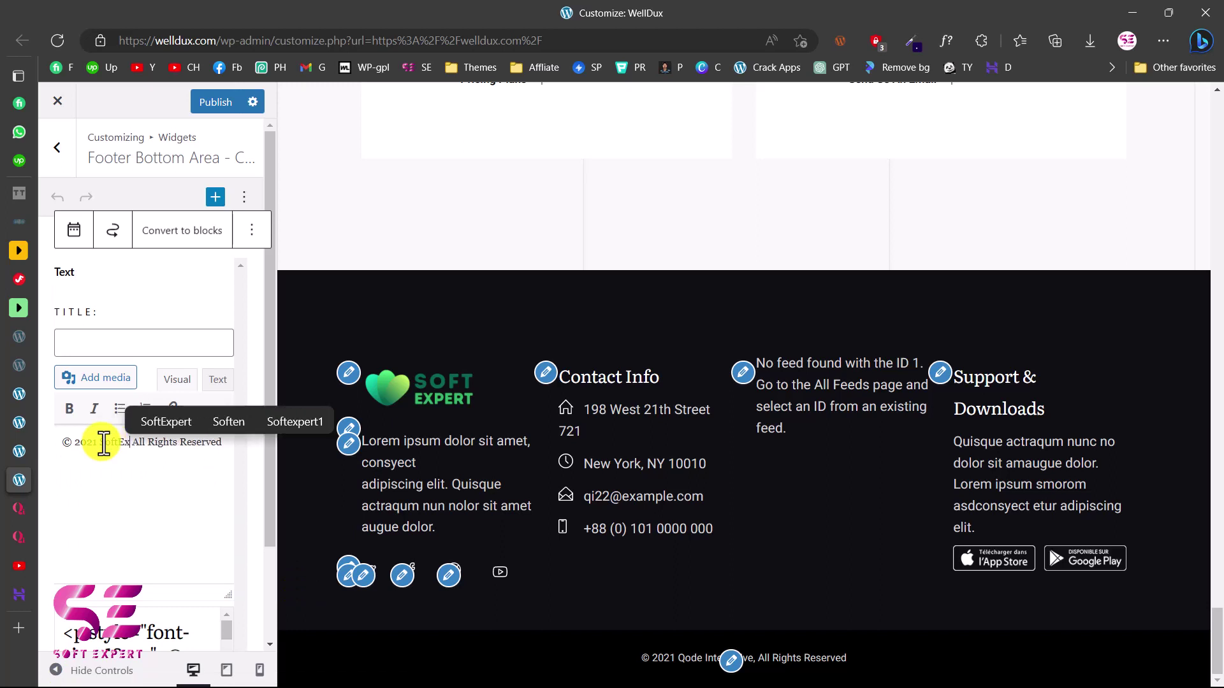
text(pert)
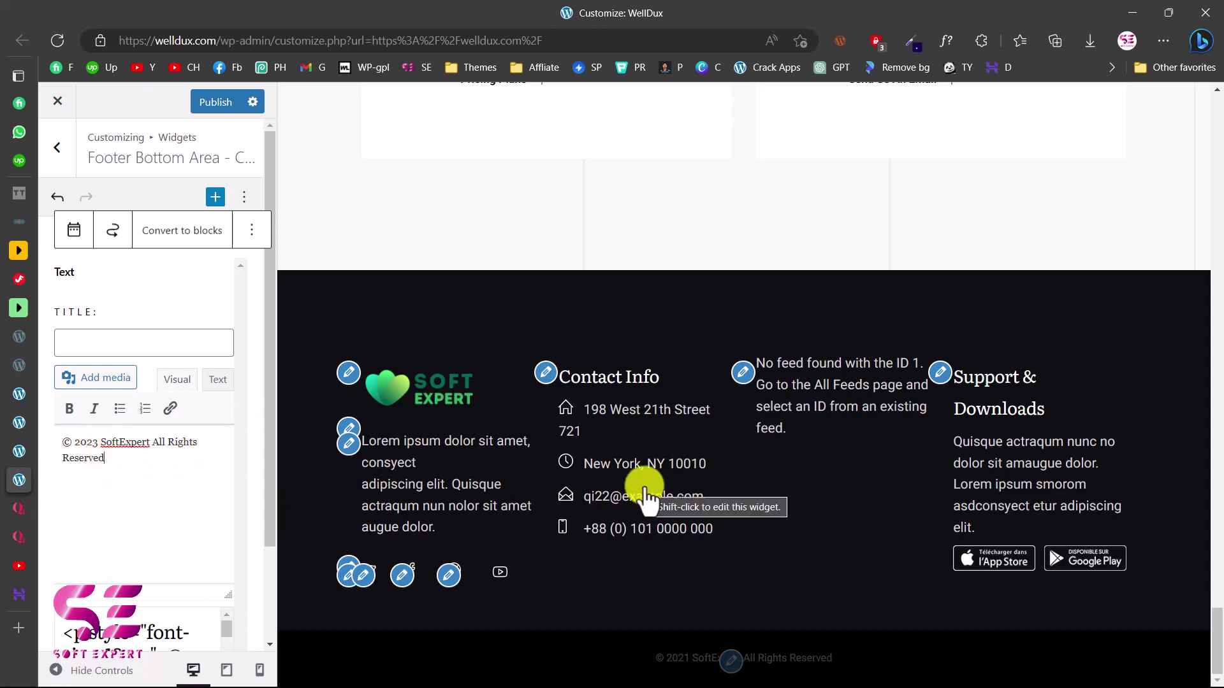
Review the homepage from footer to header in the Customizer preview and on the live WellDux site.
scroll(645, 501, up, 20)
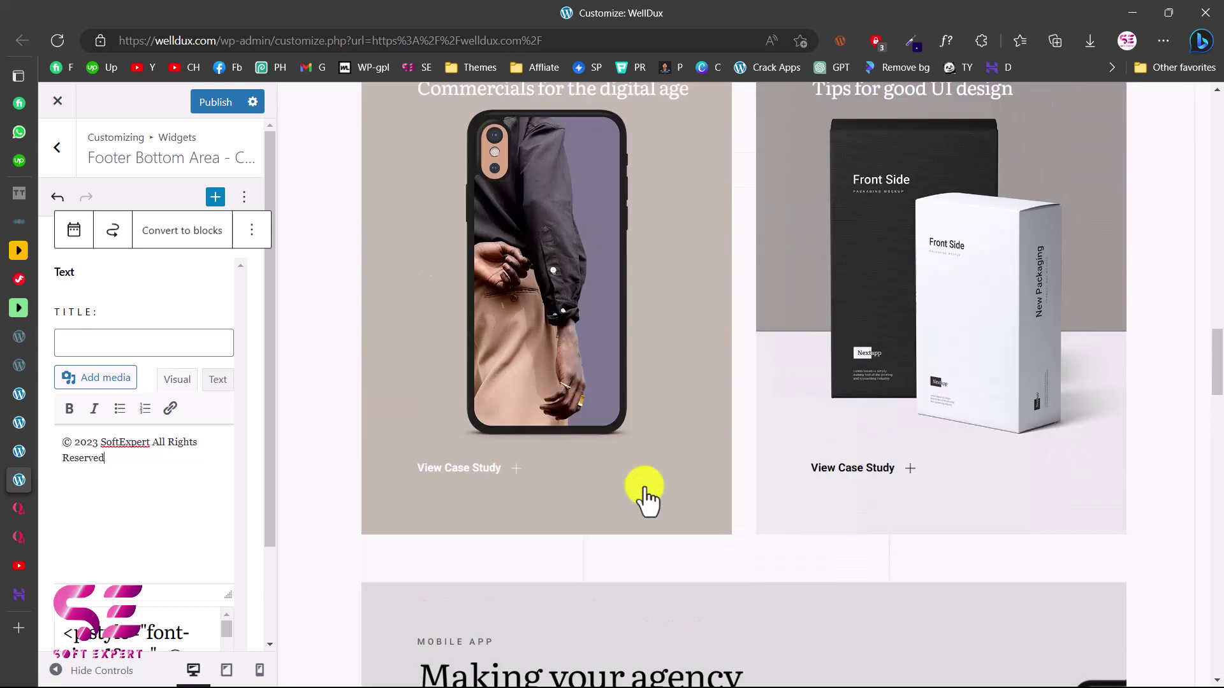
scroll(572, 273, up, 20)
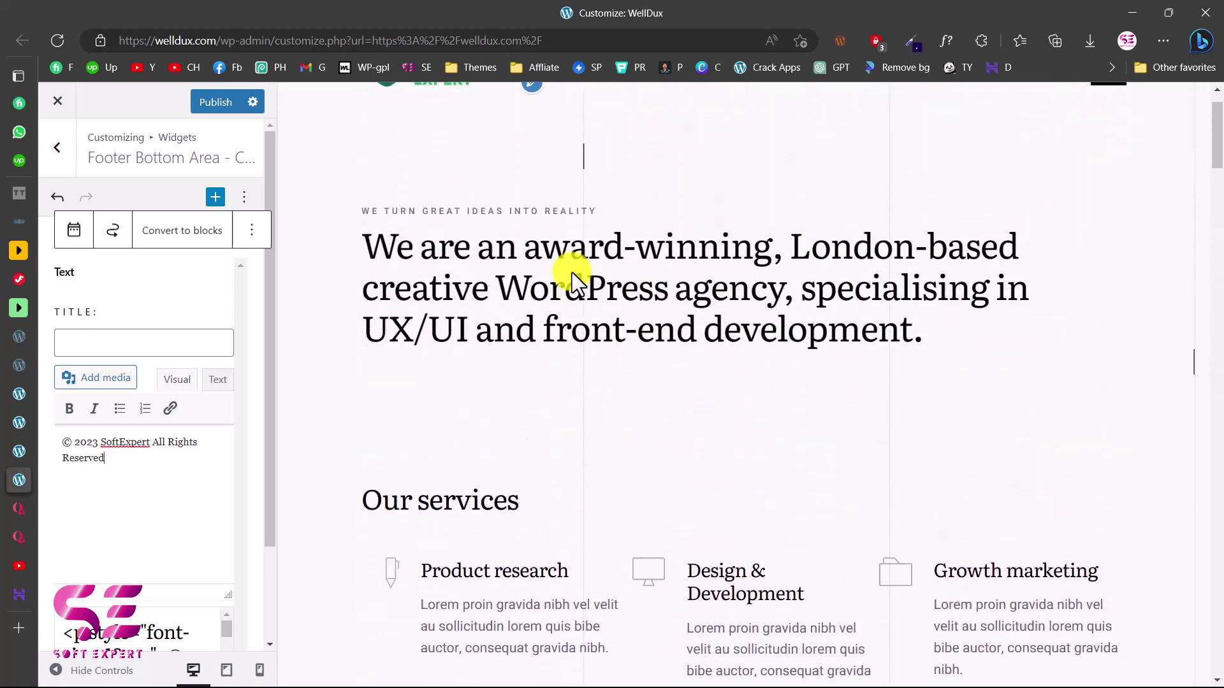
scroll(571, 273, up, 2)
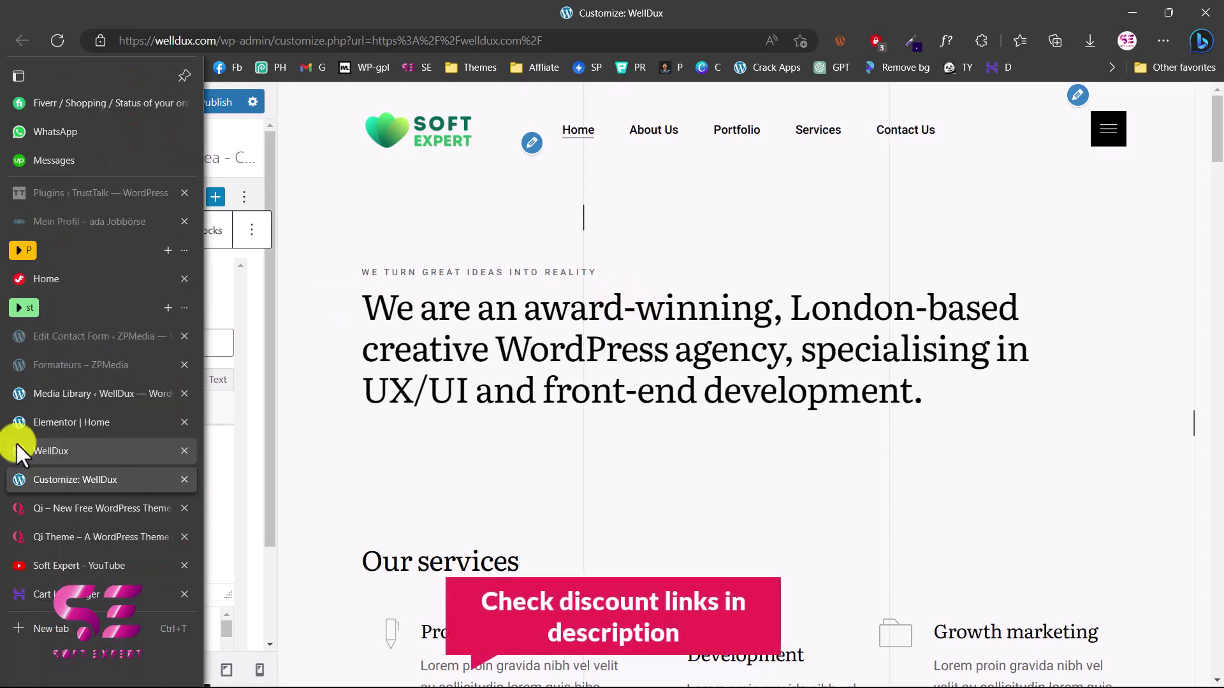
click(35, 442)
scroll(427, 323, up, 20)
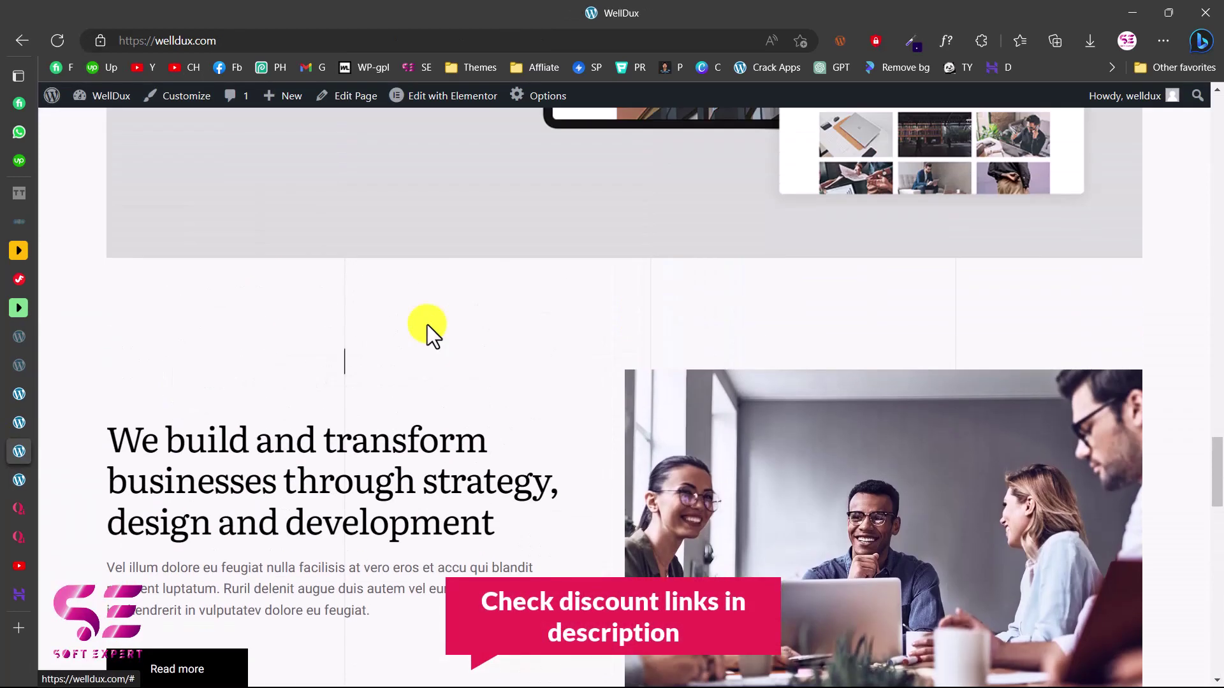
scroll(427, 324, up, 15)
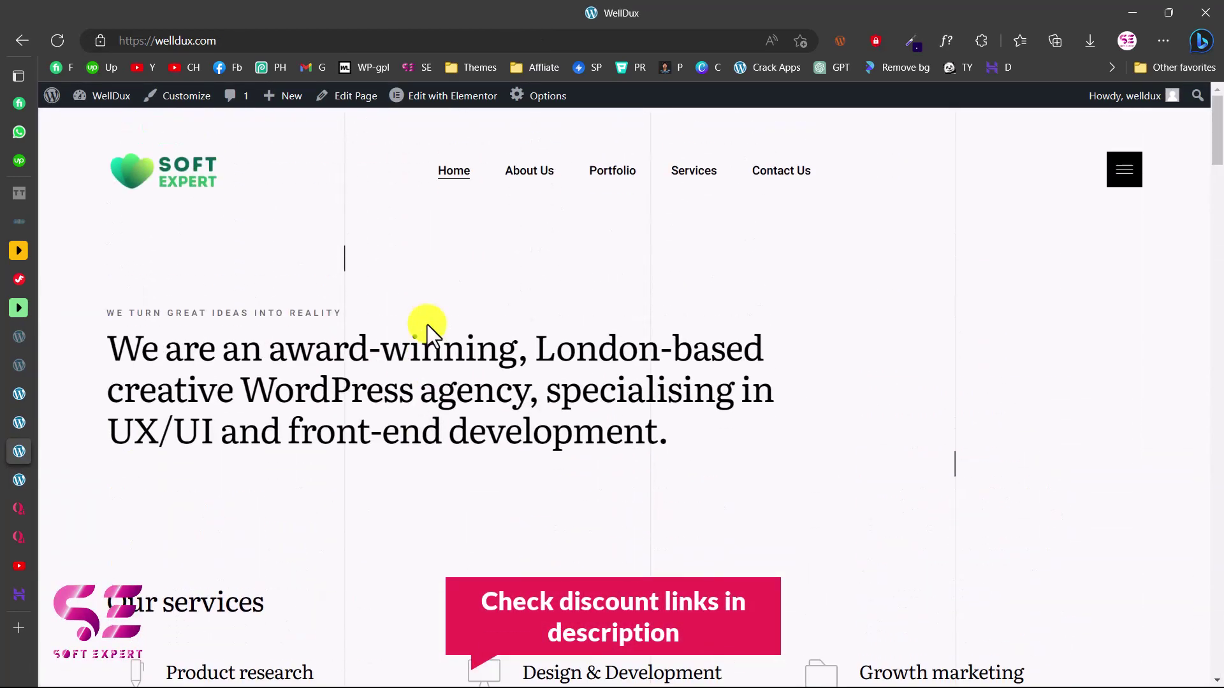
scroll(427, 325, down, 1)
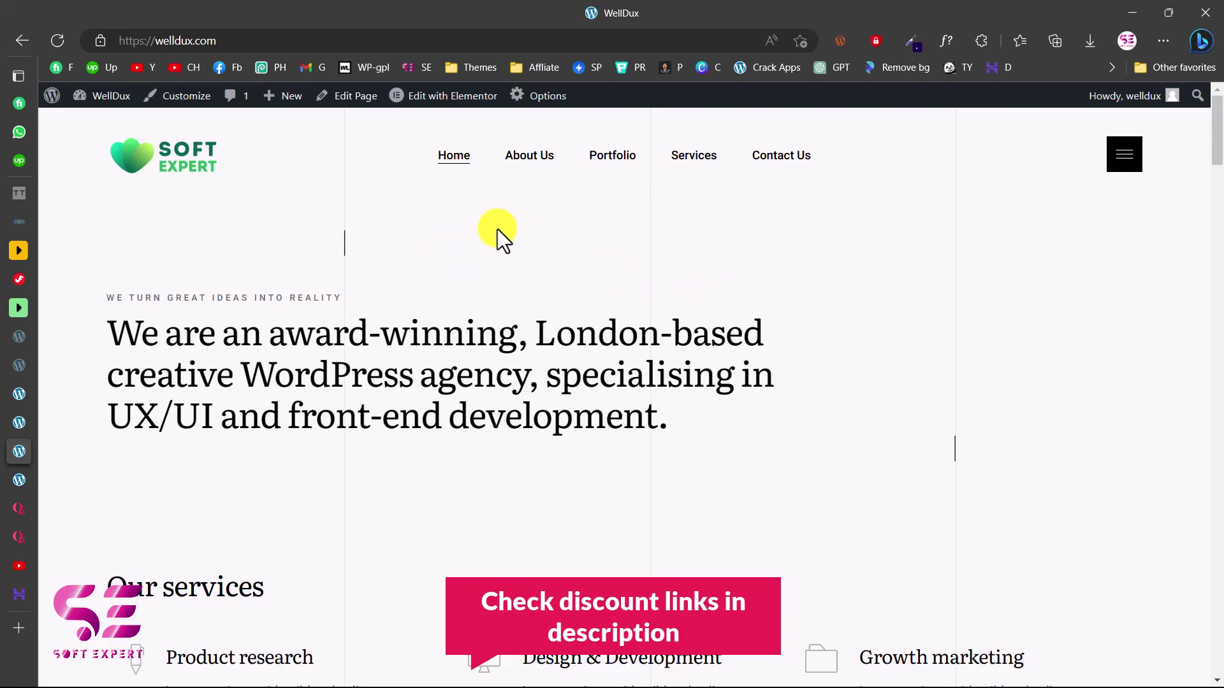
Switch to the Soft Expert YouTube channel and browse its list of videos.
click(18, 565)
scroll(491, 432, down, 10)
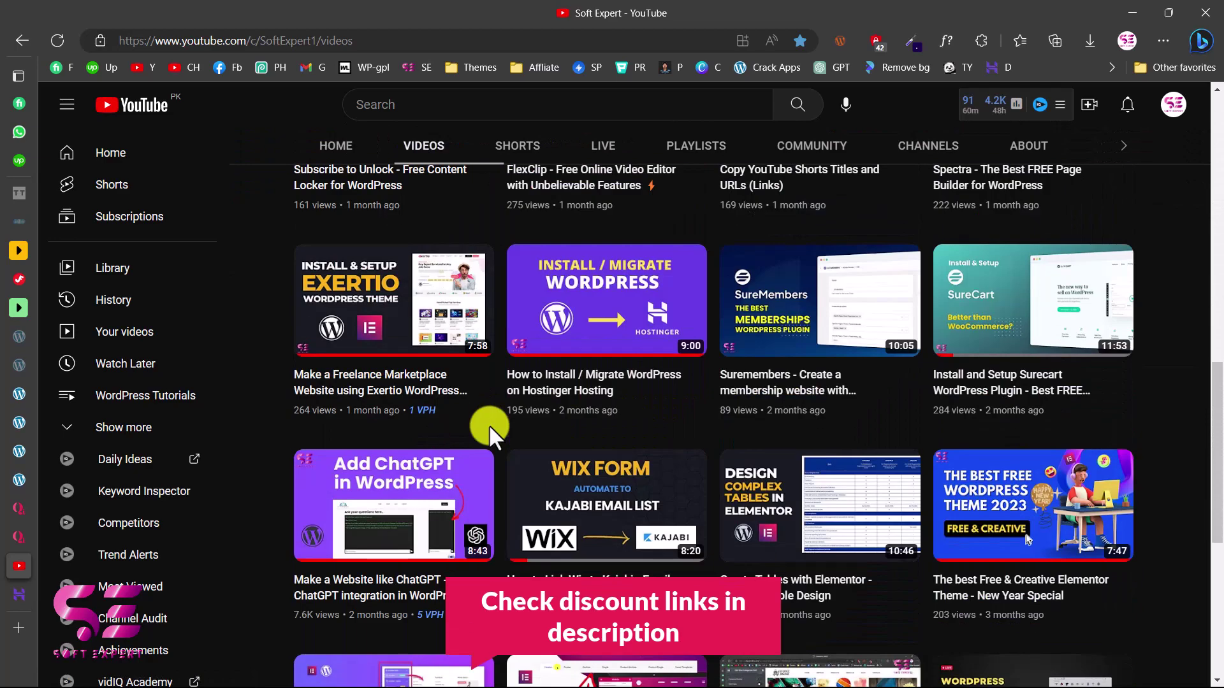
scroll(491, 428, down, 7)
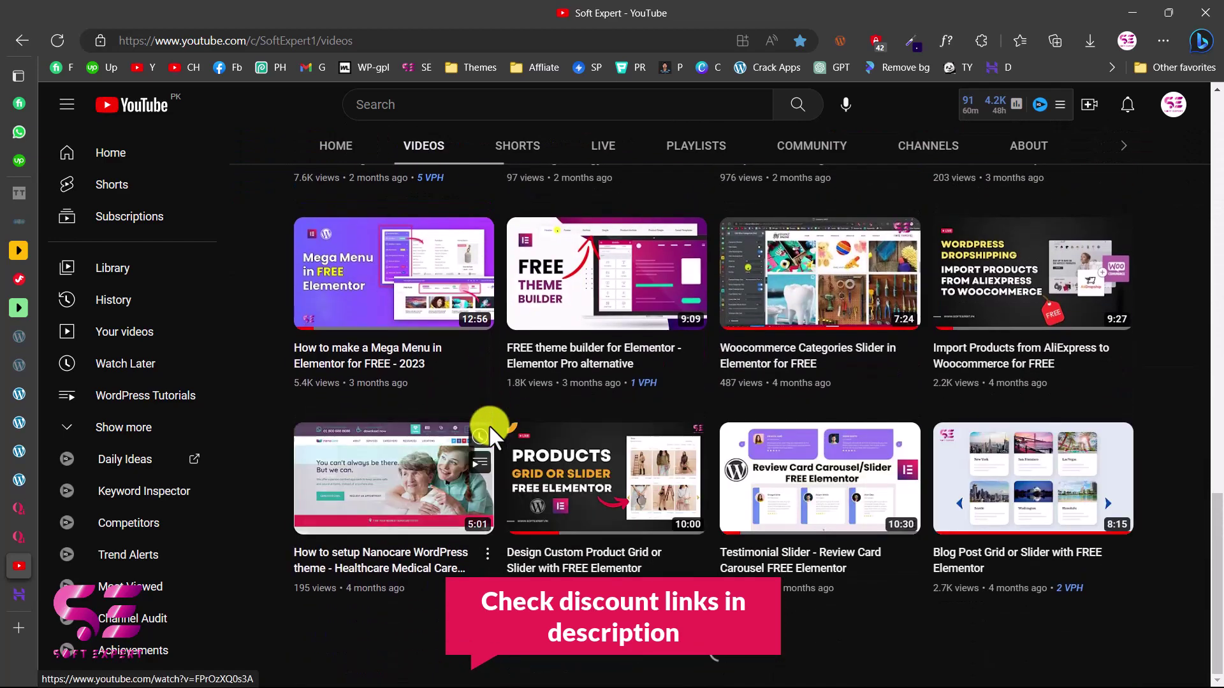